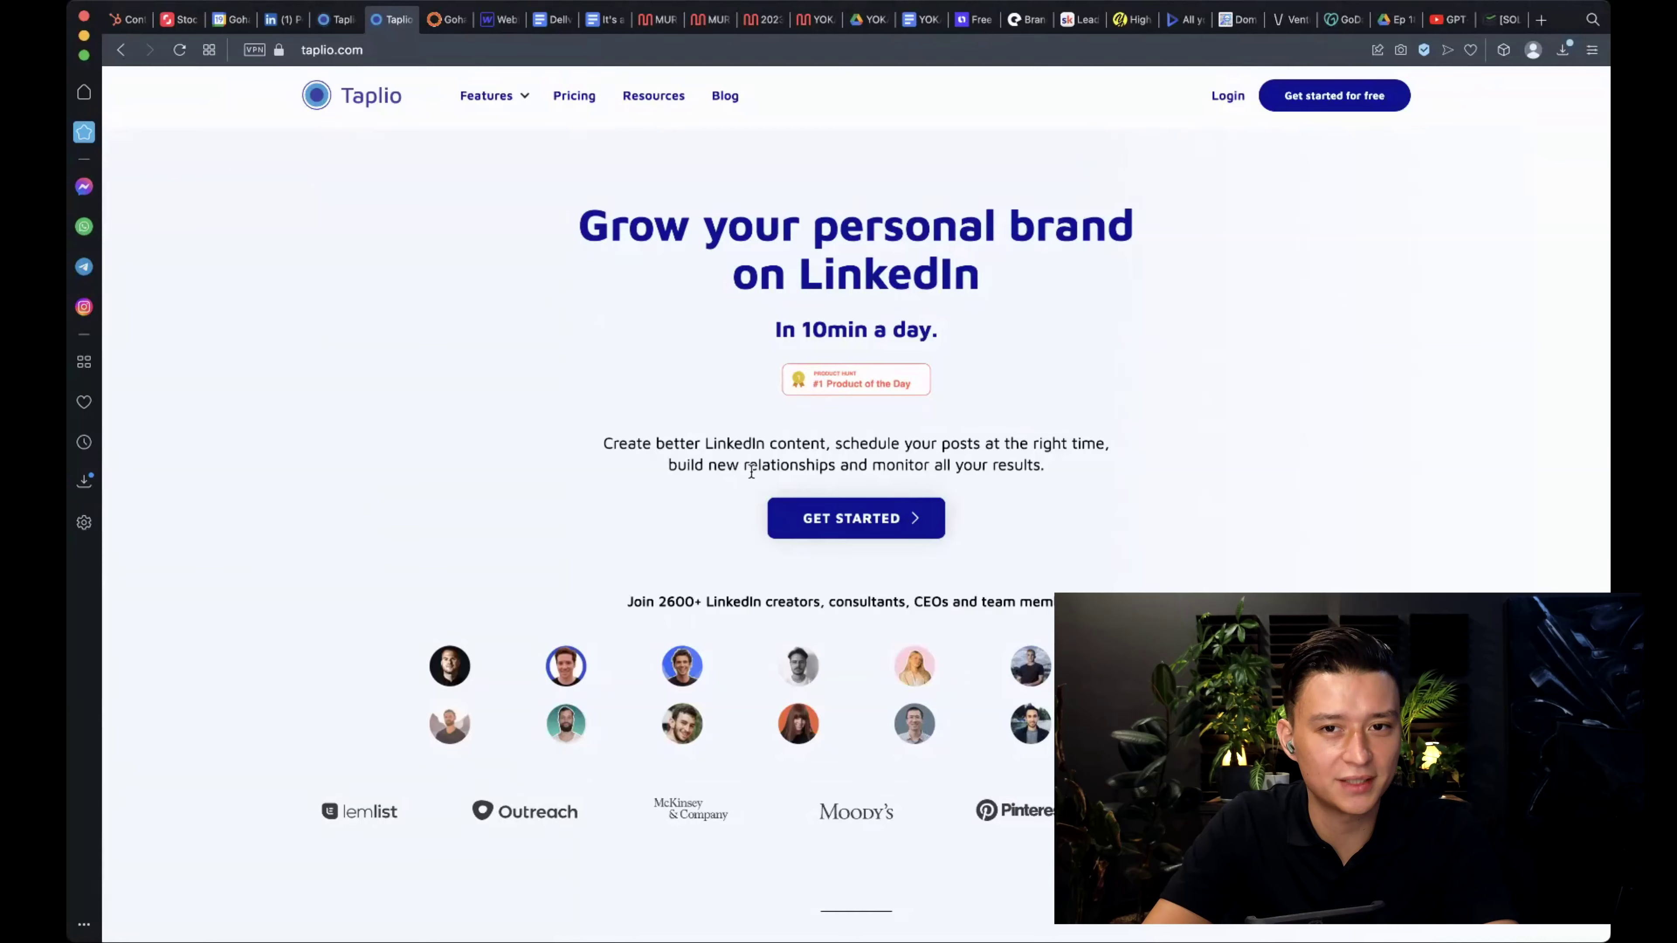
- Review Taplio's content creation features on its homepage, highlighting the AI-picked inspiration, AI-generated posts and 3M+ viral posts library headings
scroll(751, 472, down, 20)
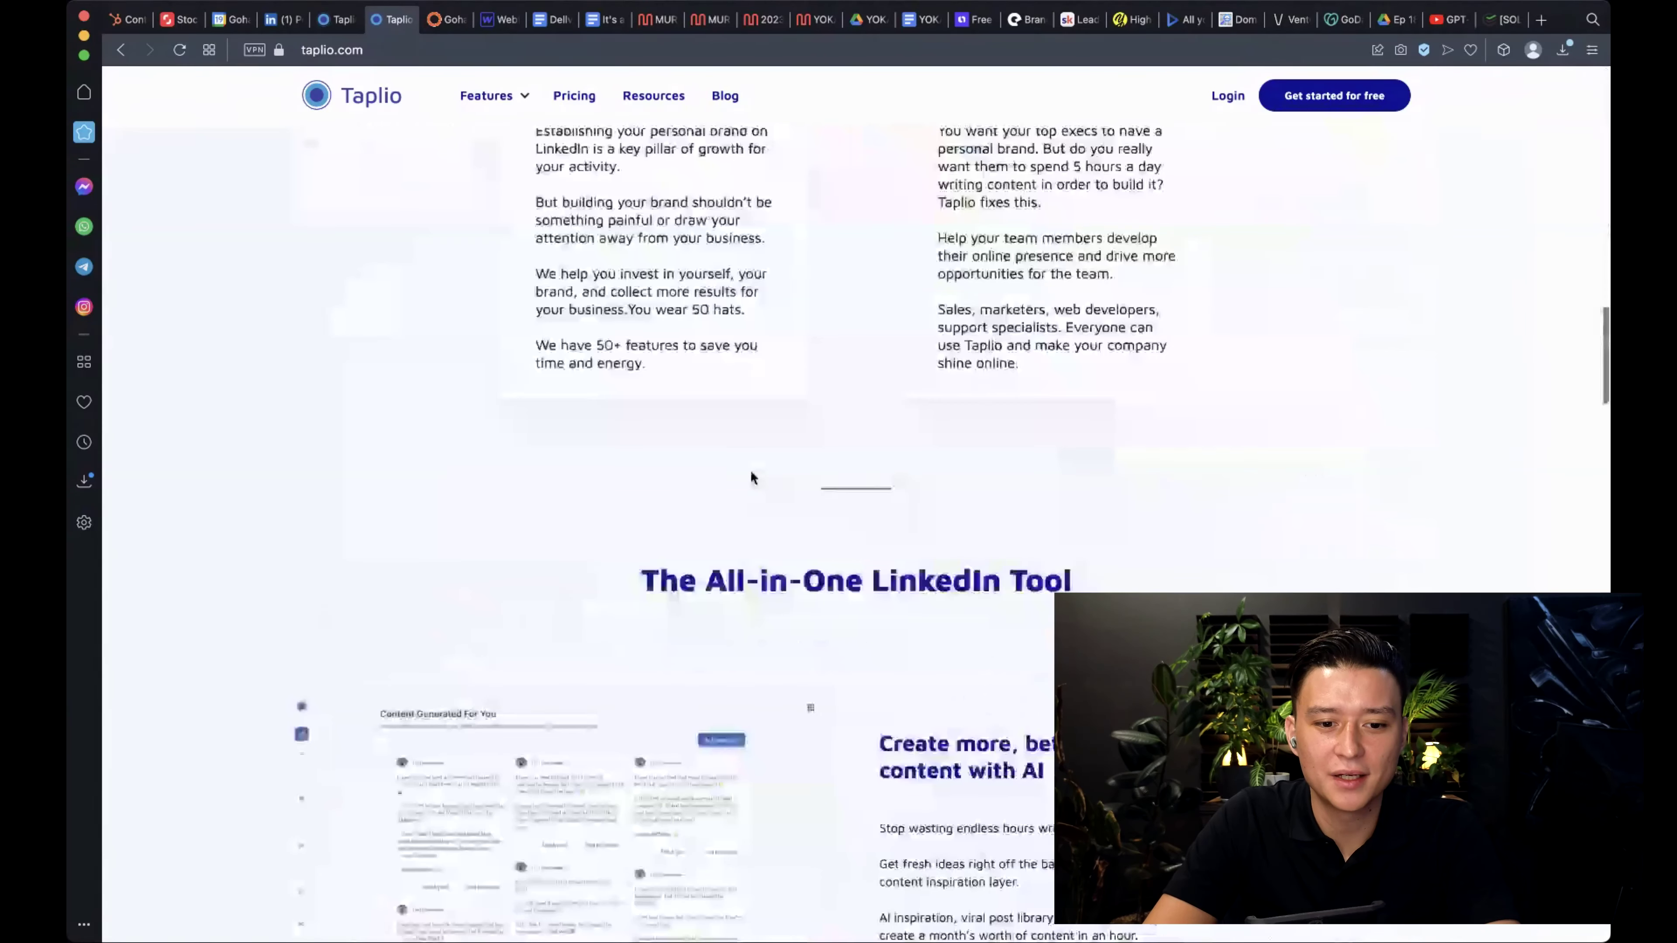
scroll(751, 476, down, 12)
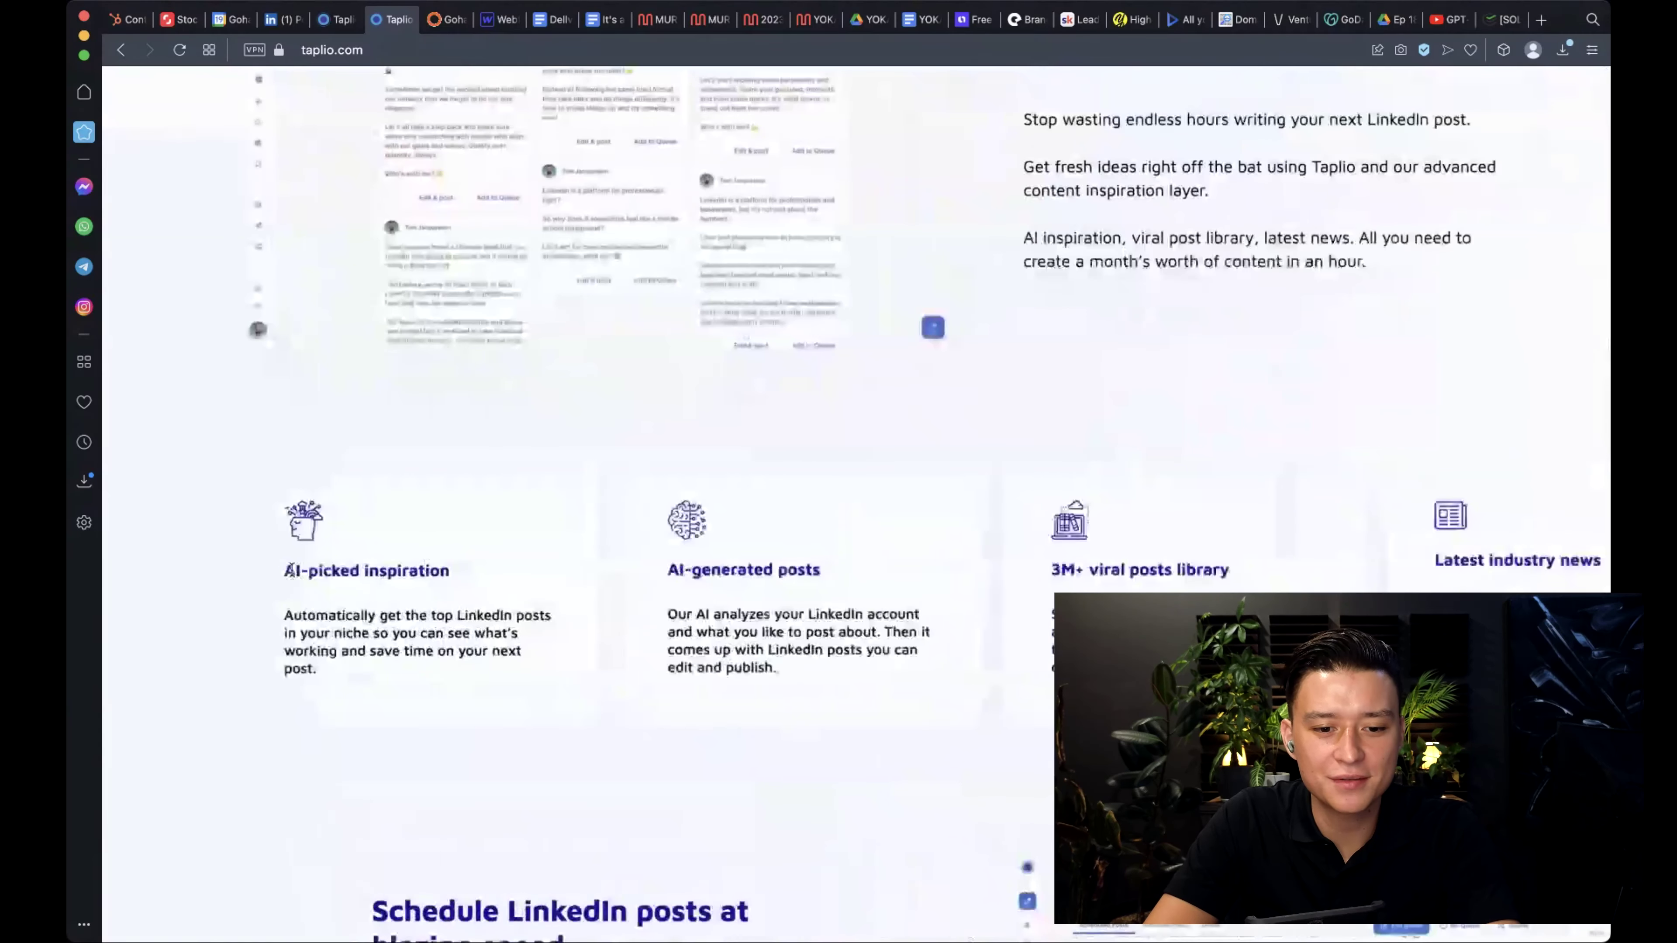
drag(290, 571, 441, 575)
drag(667, 571, 827, 579)
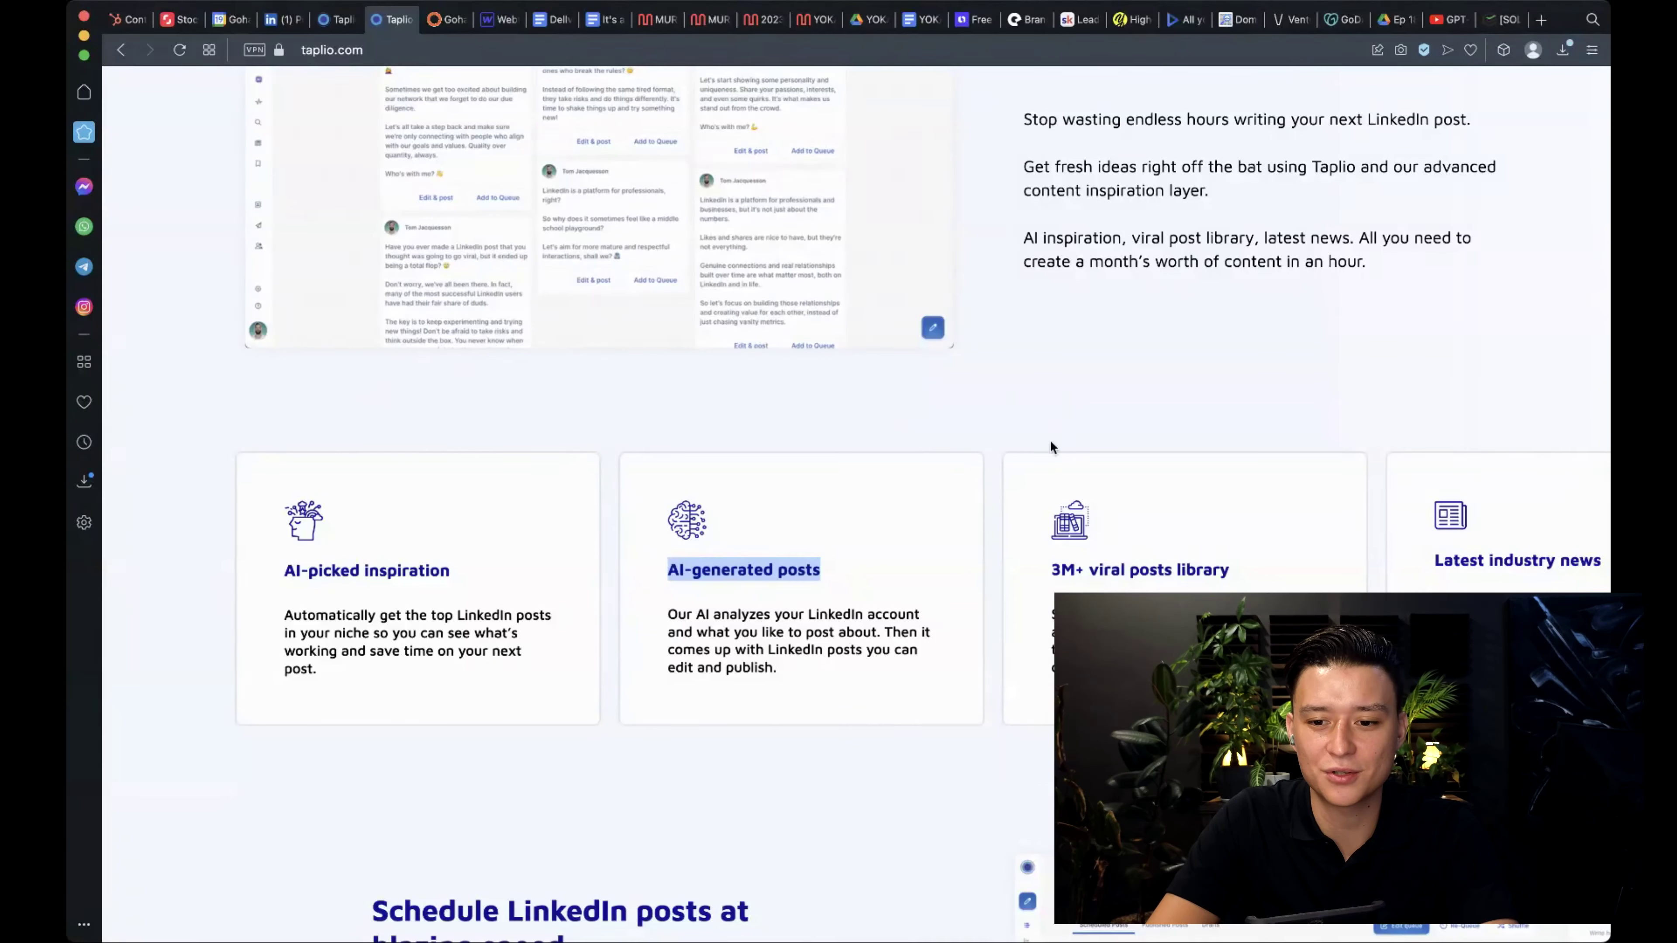
click(1091, 429)
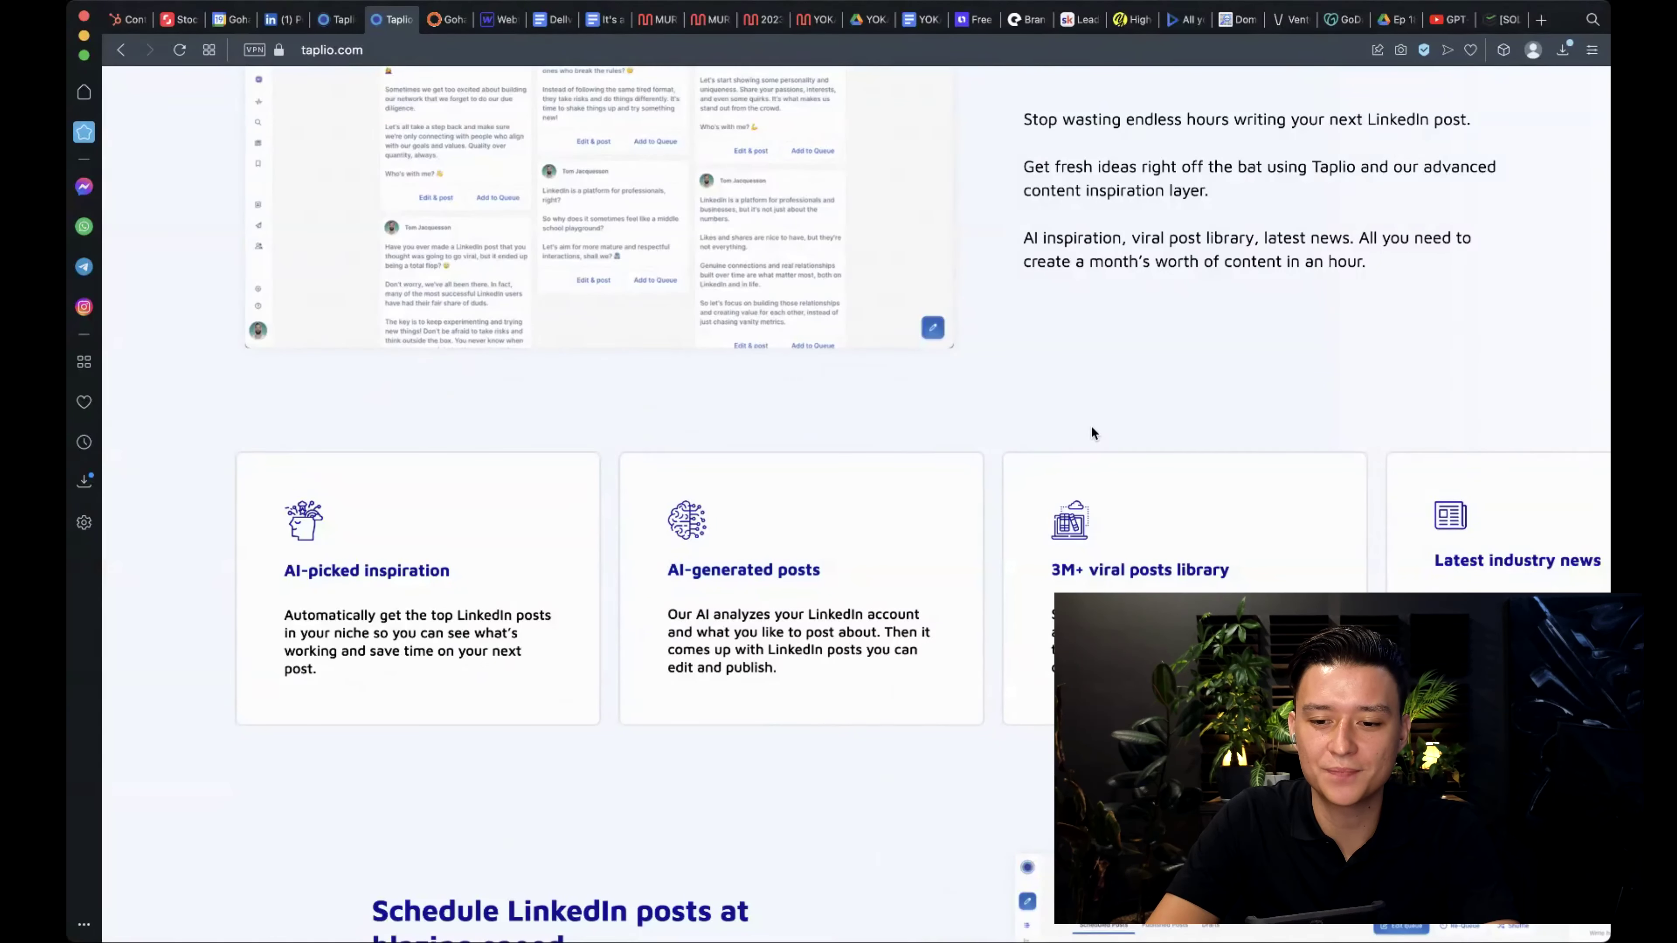
scroll(1092, 428, right, 5)
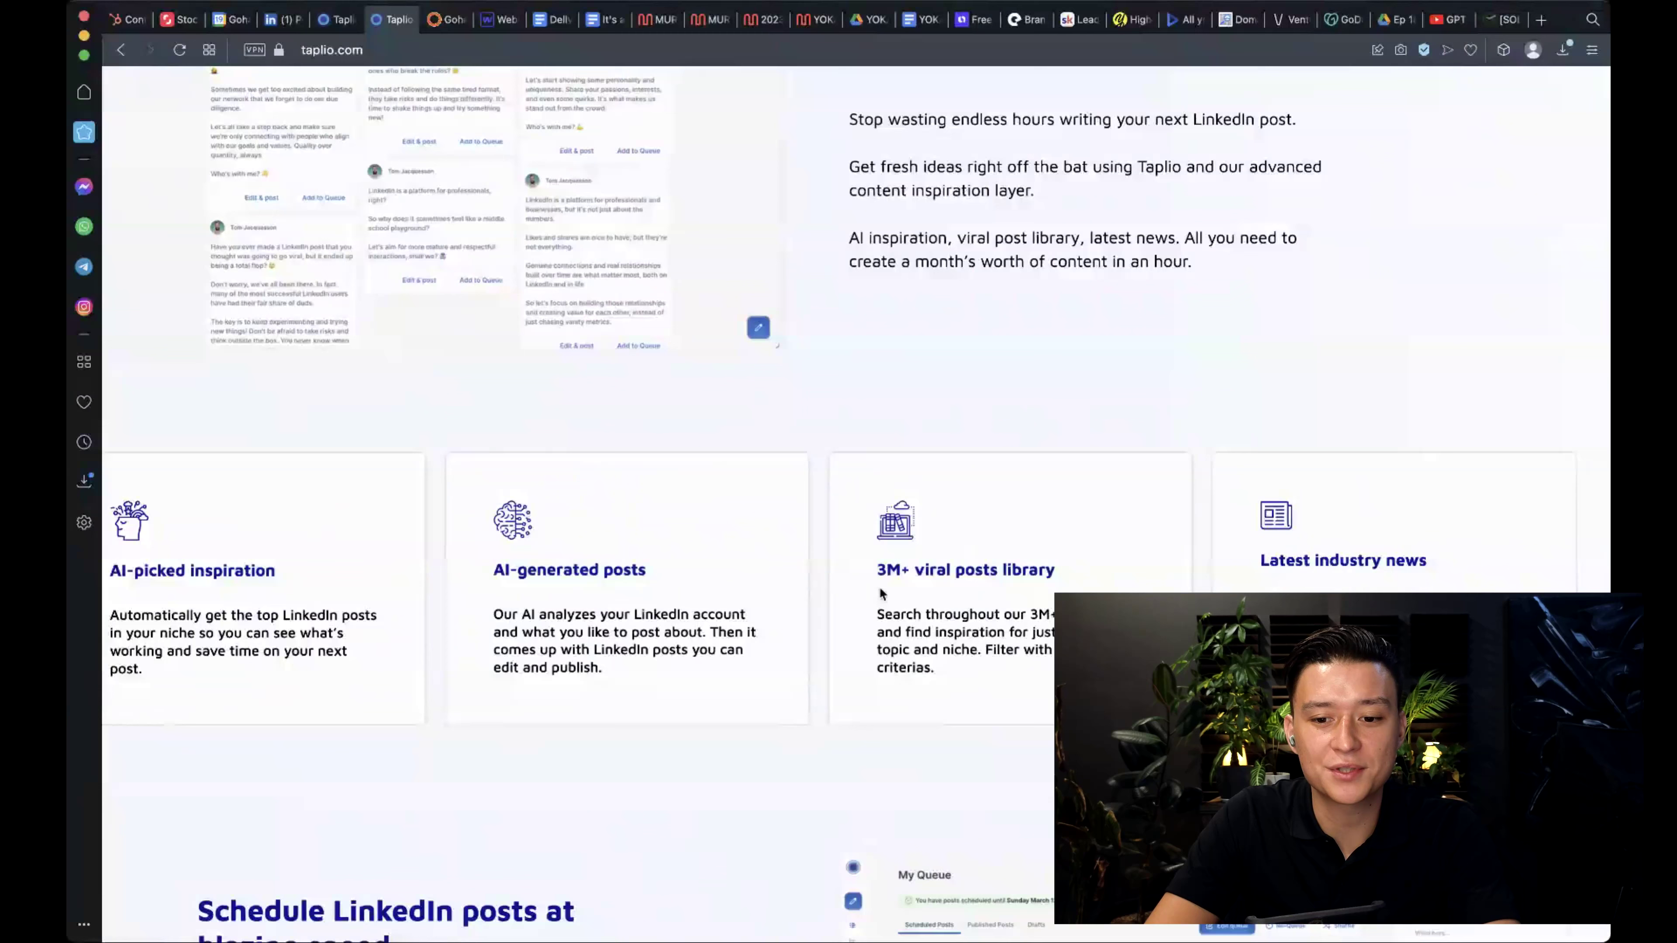
drag(876, 569, 1051, 585)
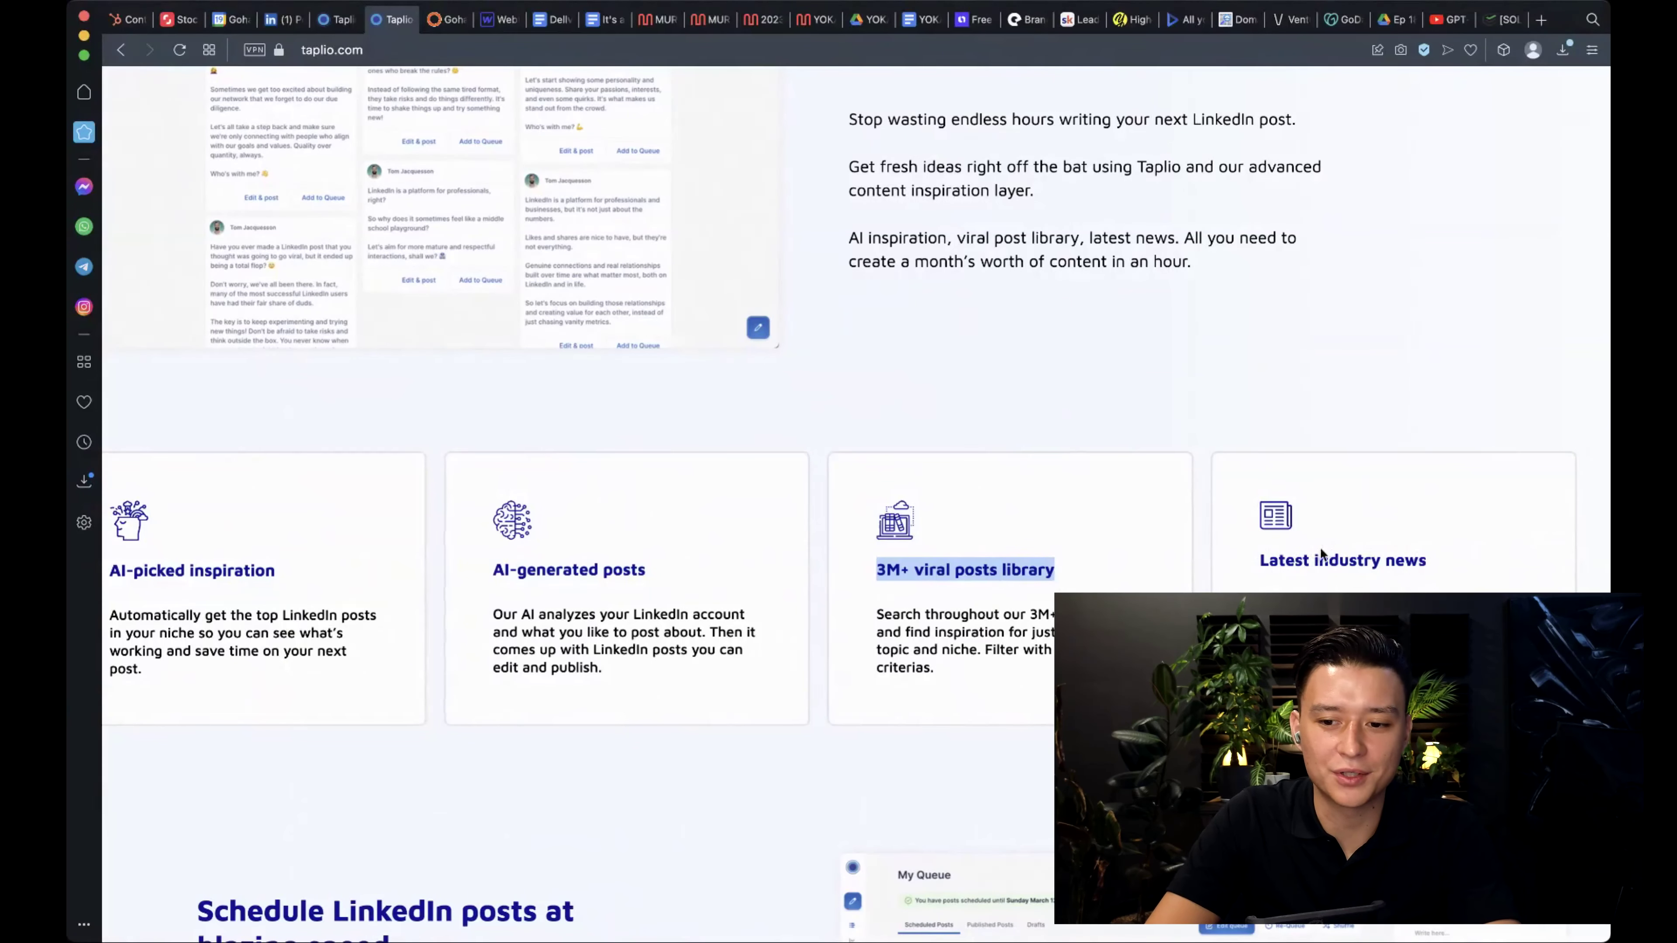
click(1387, 439)
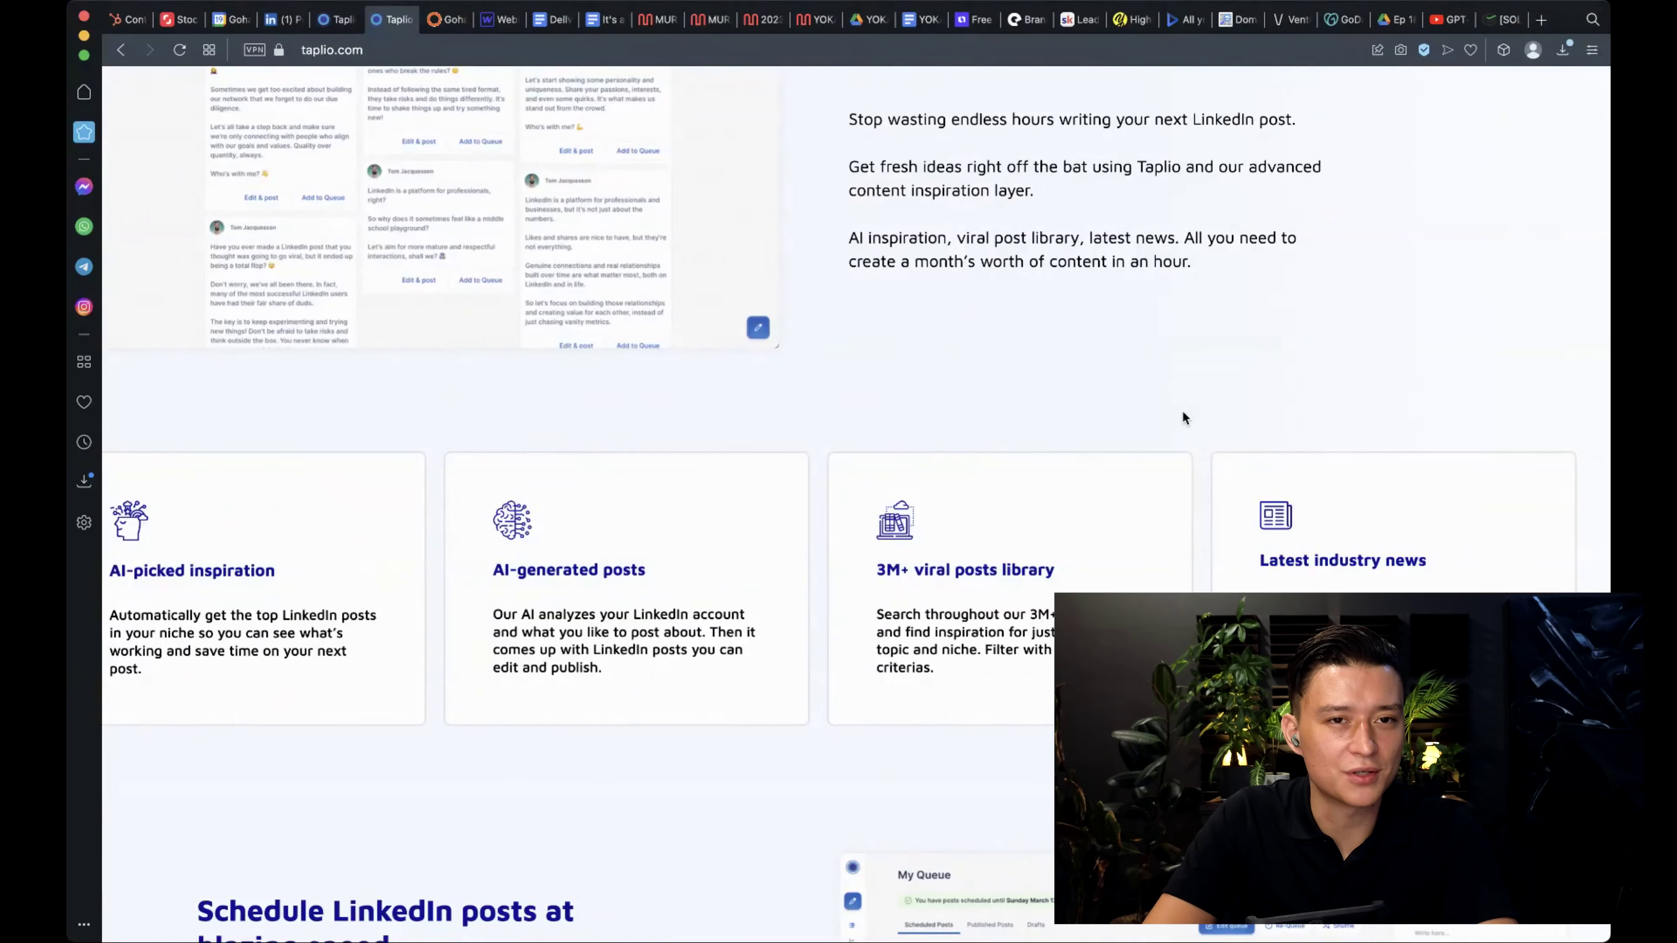
- Examine the homepage section on scheduling LinkedIn posts, including its queue, automation, preview and draft management features
scroll(1122, 449, down, 3)
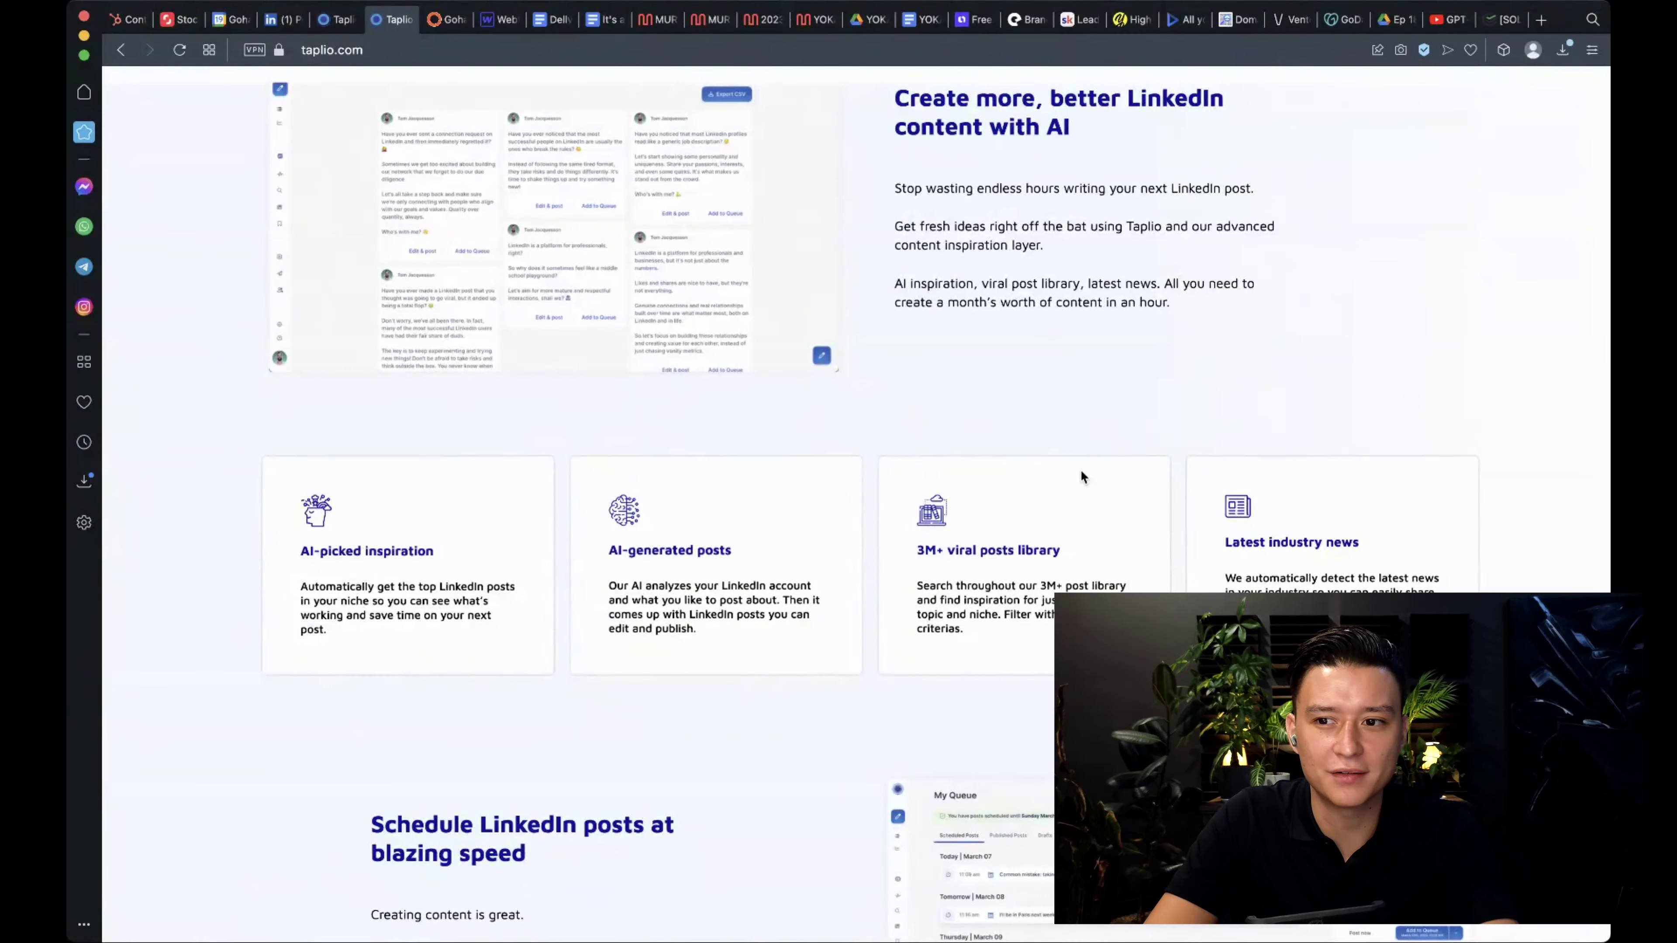
scroll(1164, 439, down, 2)
scroll(1165, 439, down, 10)
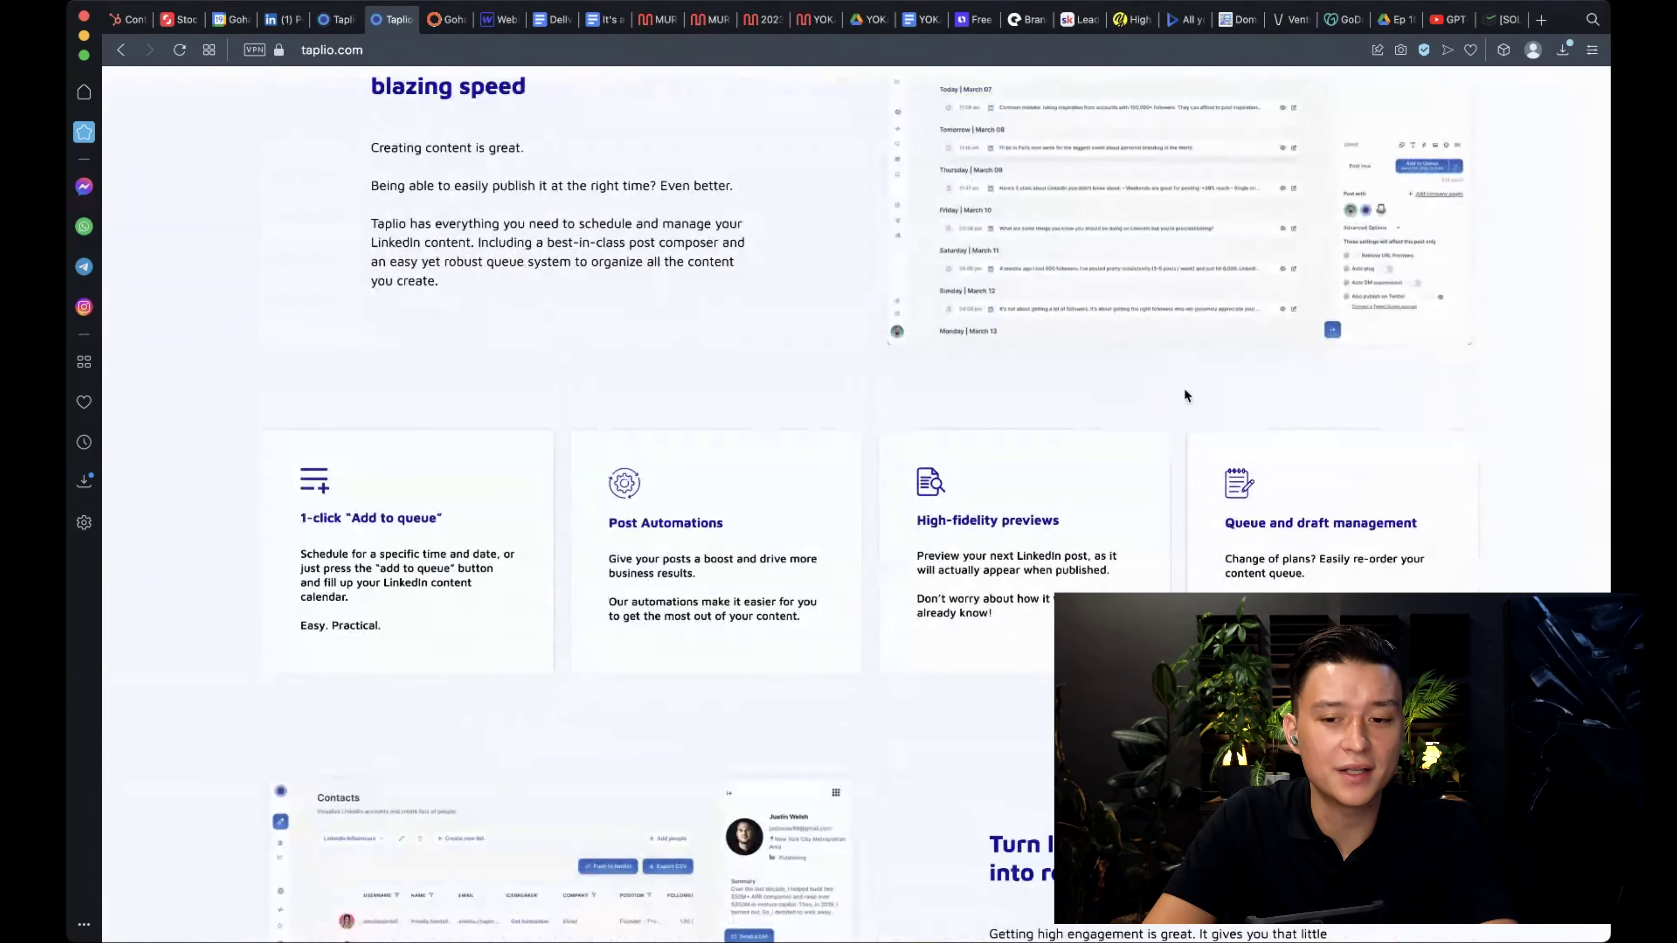
scroll(1183, 389, down, 1)
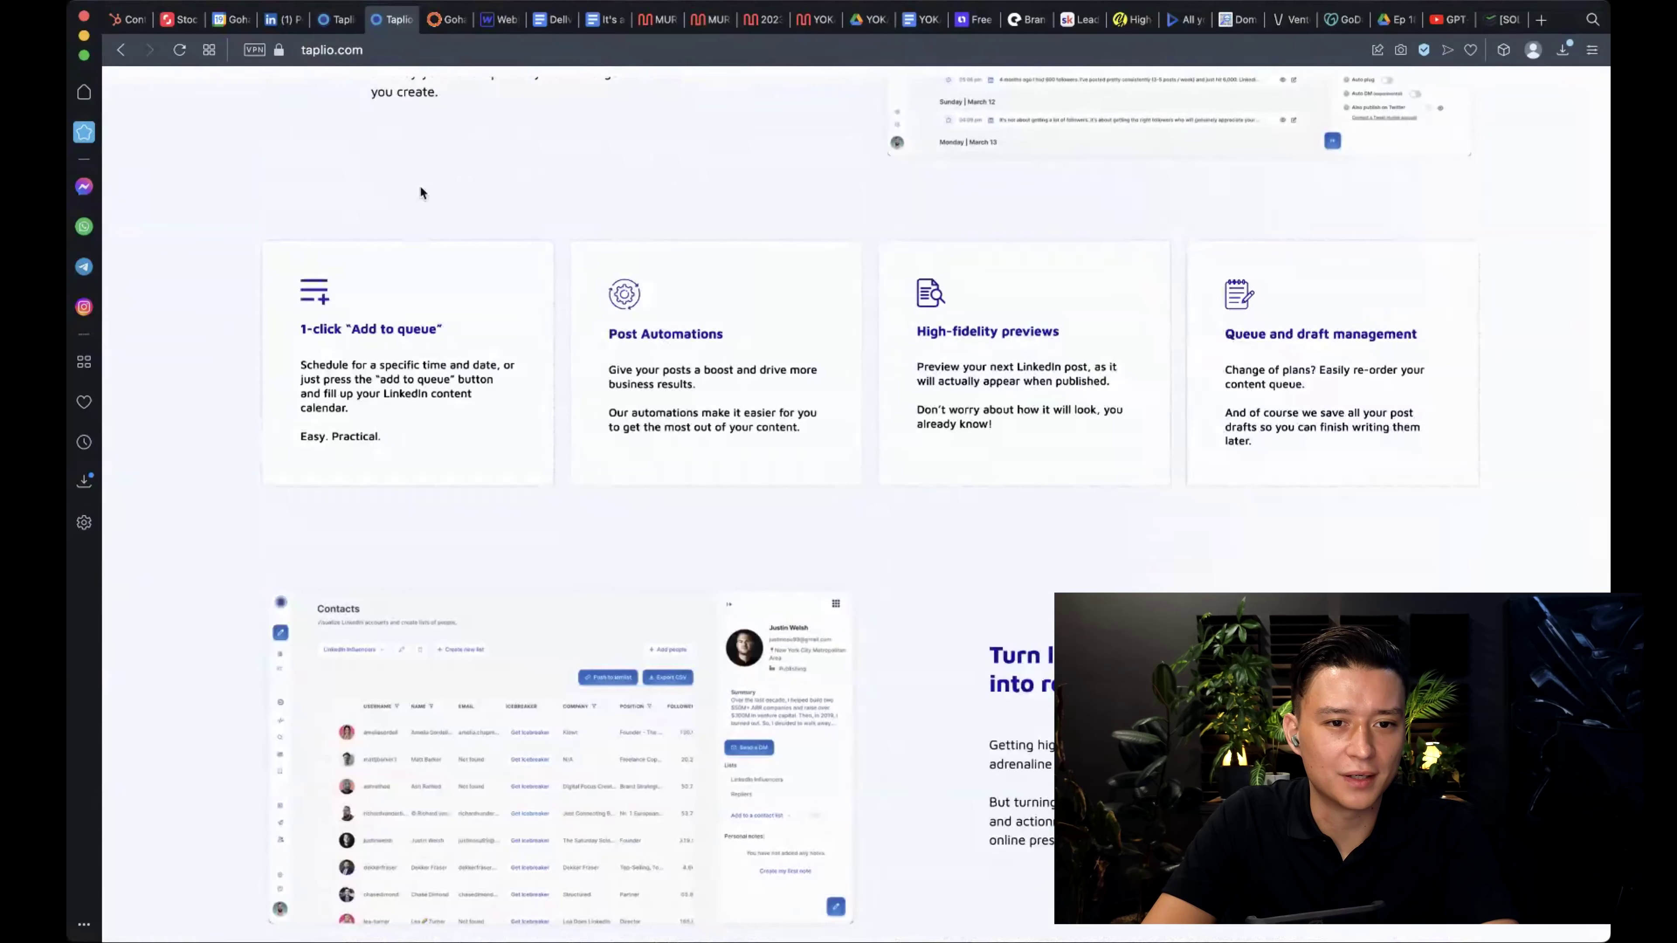
- Switch to the Taplio web app and review the upcoming posting slots in My Queue
click(339, 19)
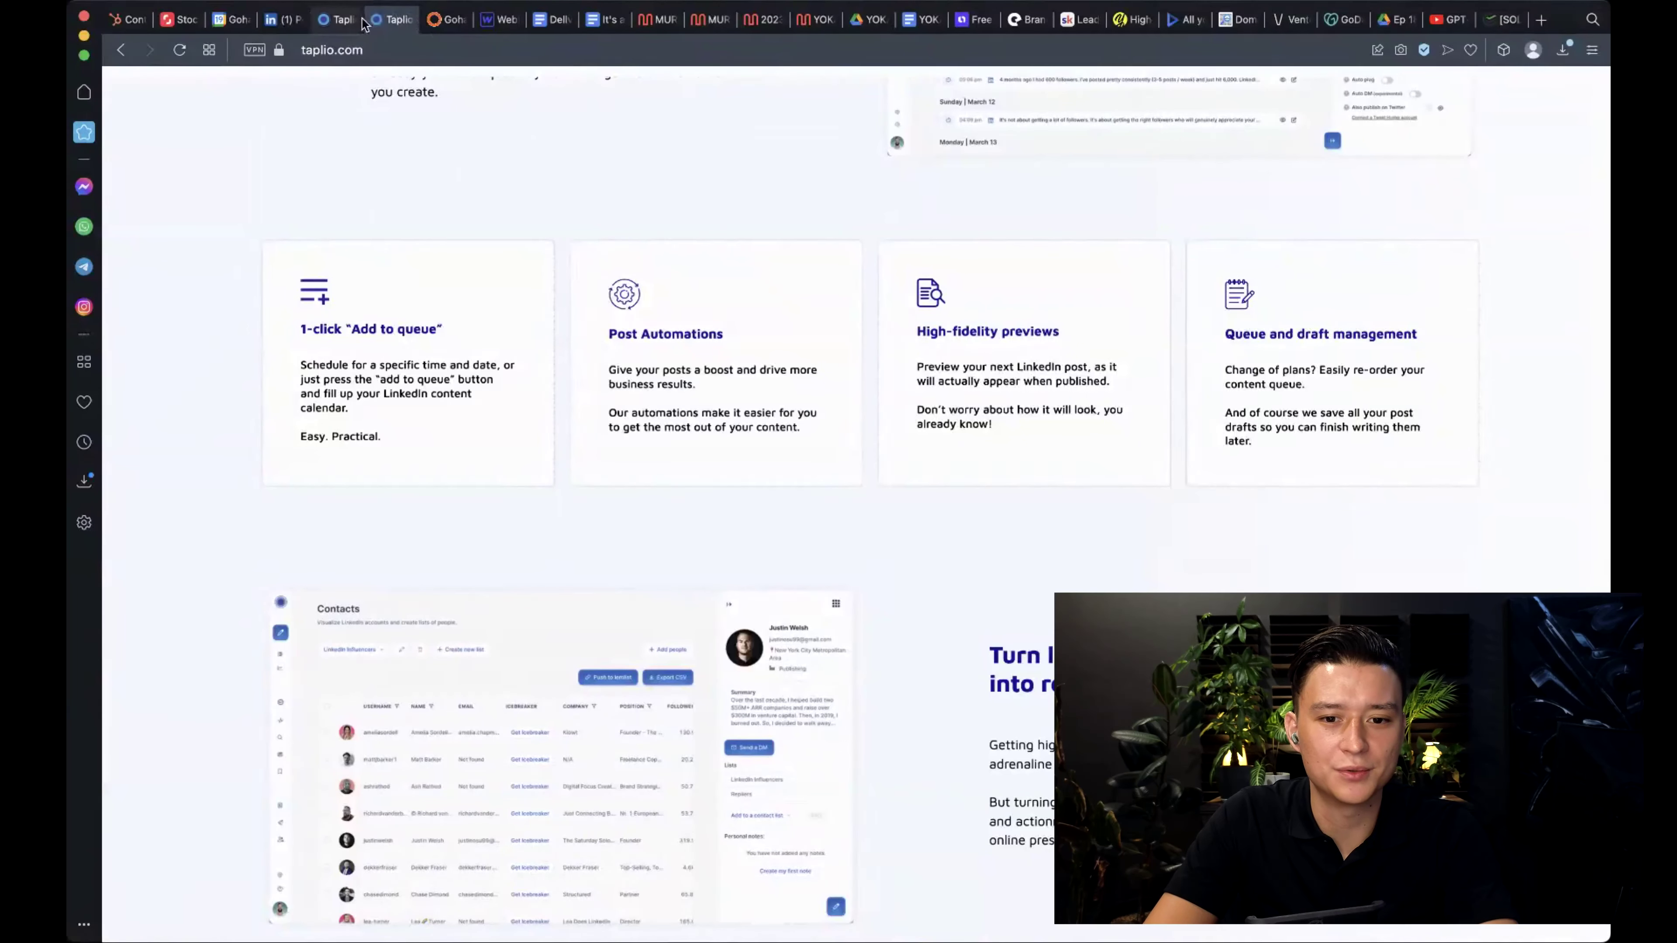
mouse_move(150, 182)
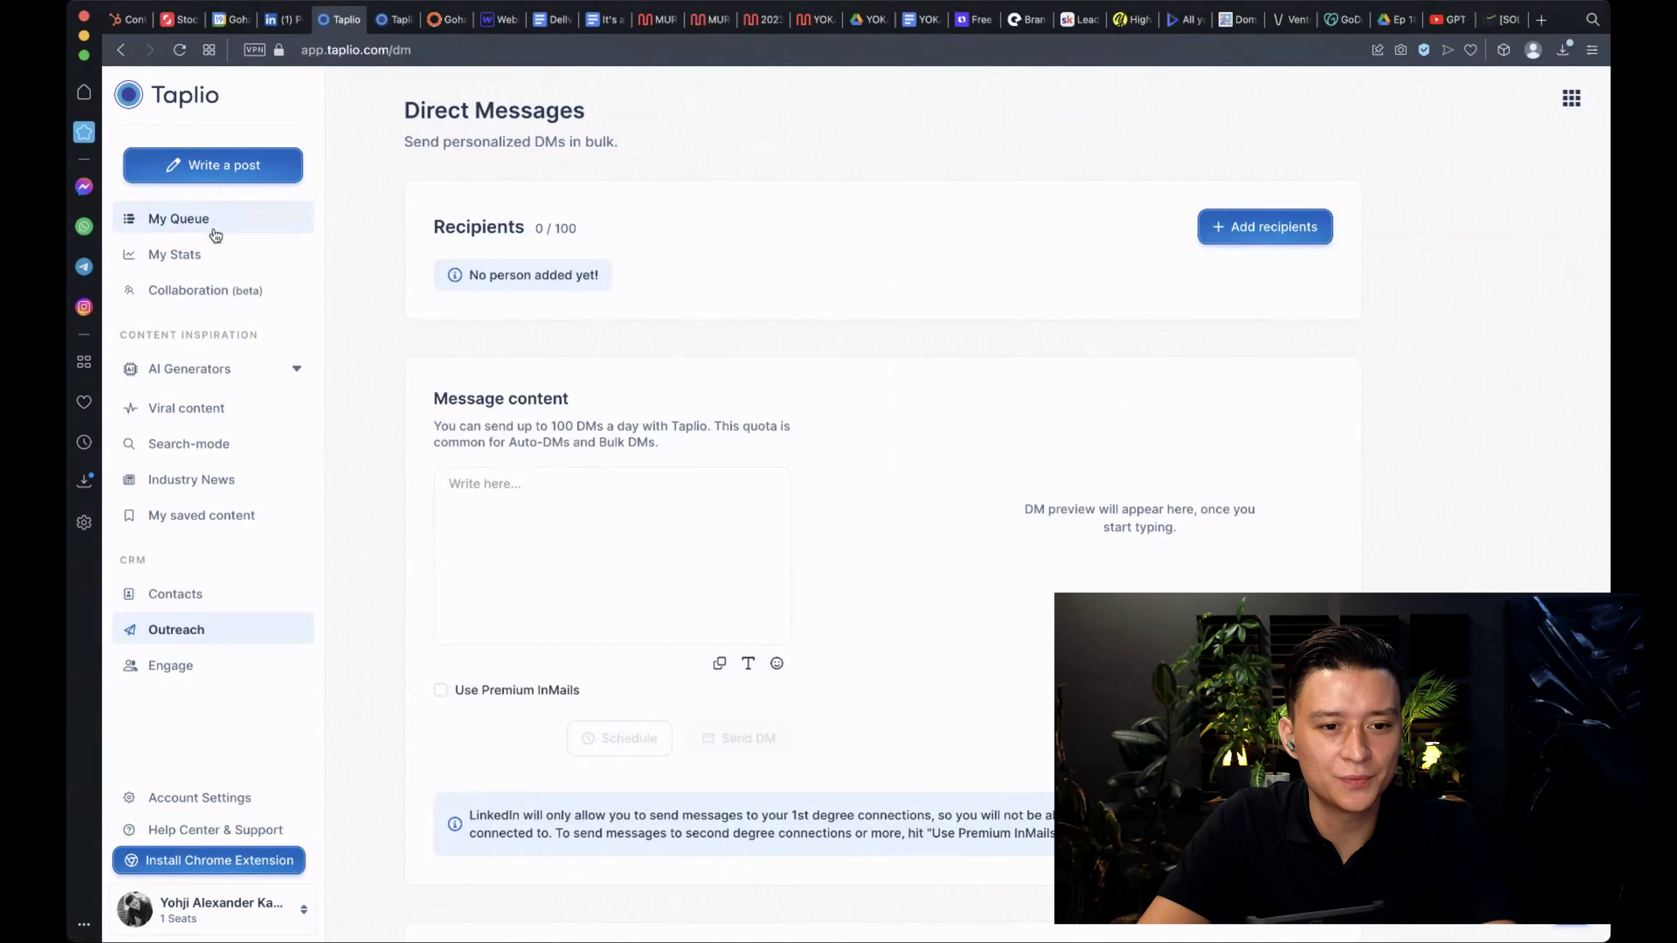
click(246, 224)
scroll(588, 357, down, 3)
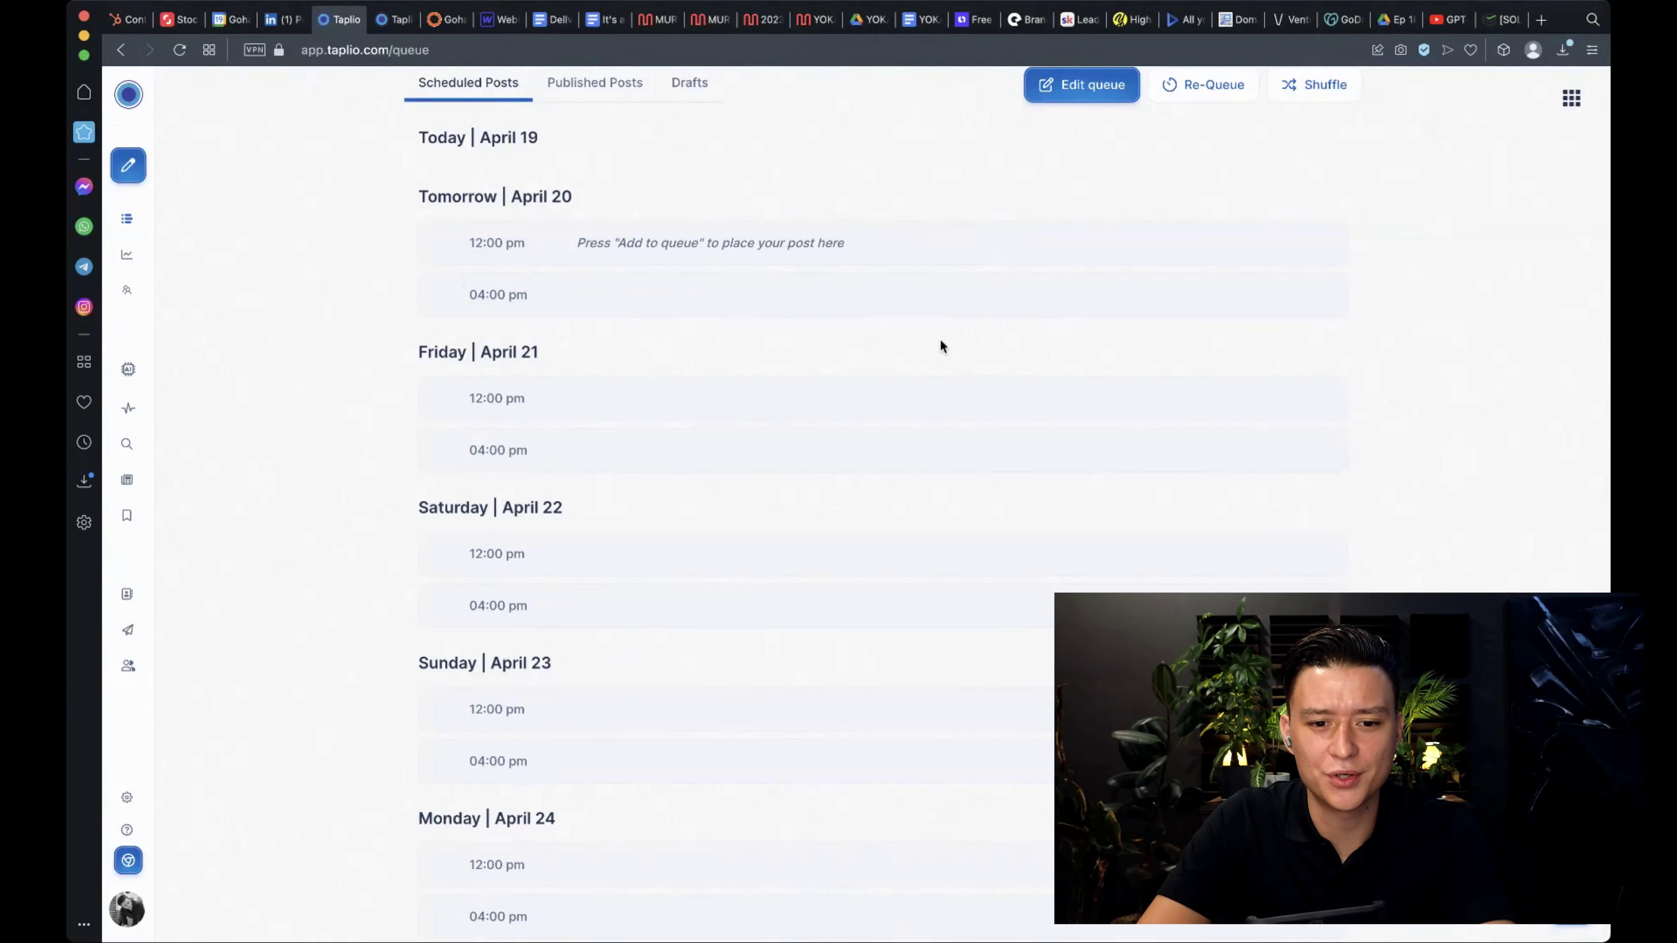
scroll(939, 342, up, 1)
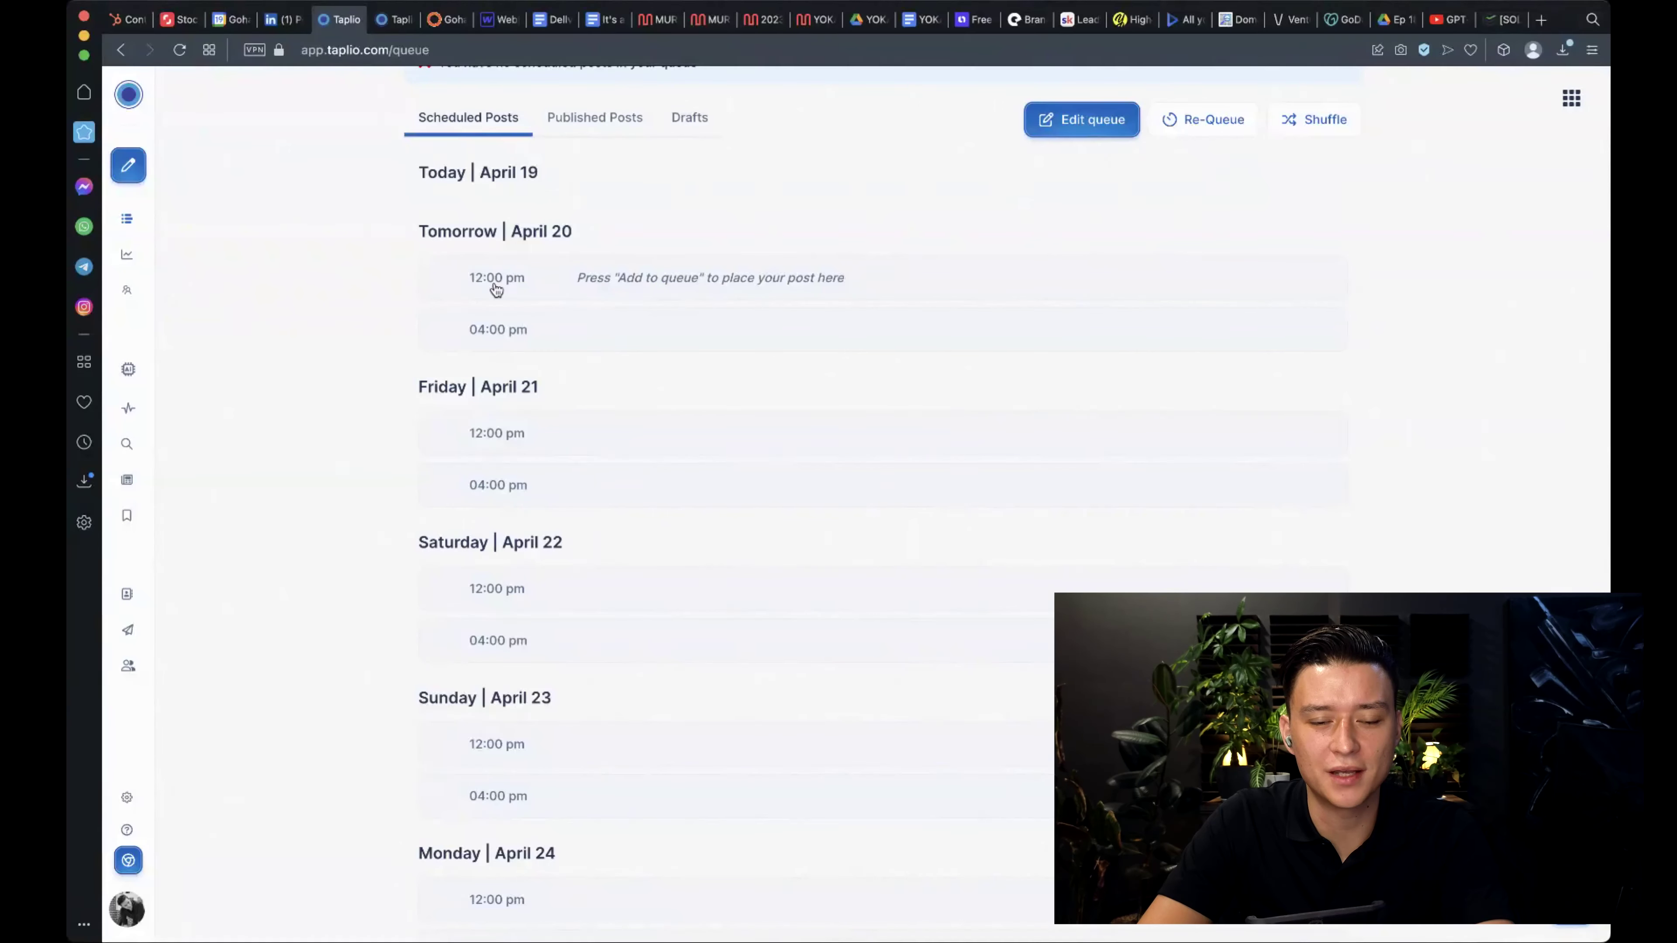
- Open the Generated For You page among the AI generators
mouse_move(185, 257)
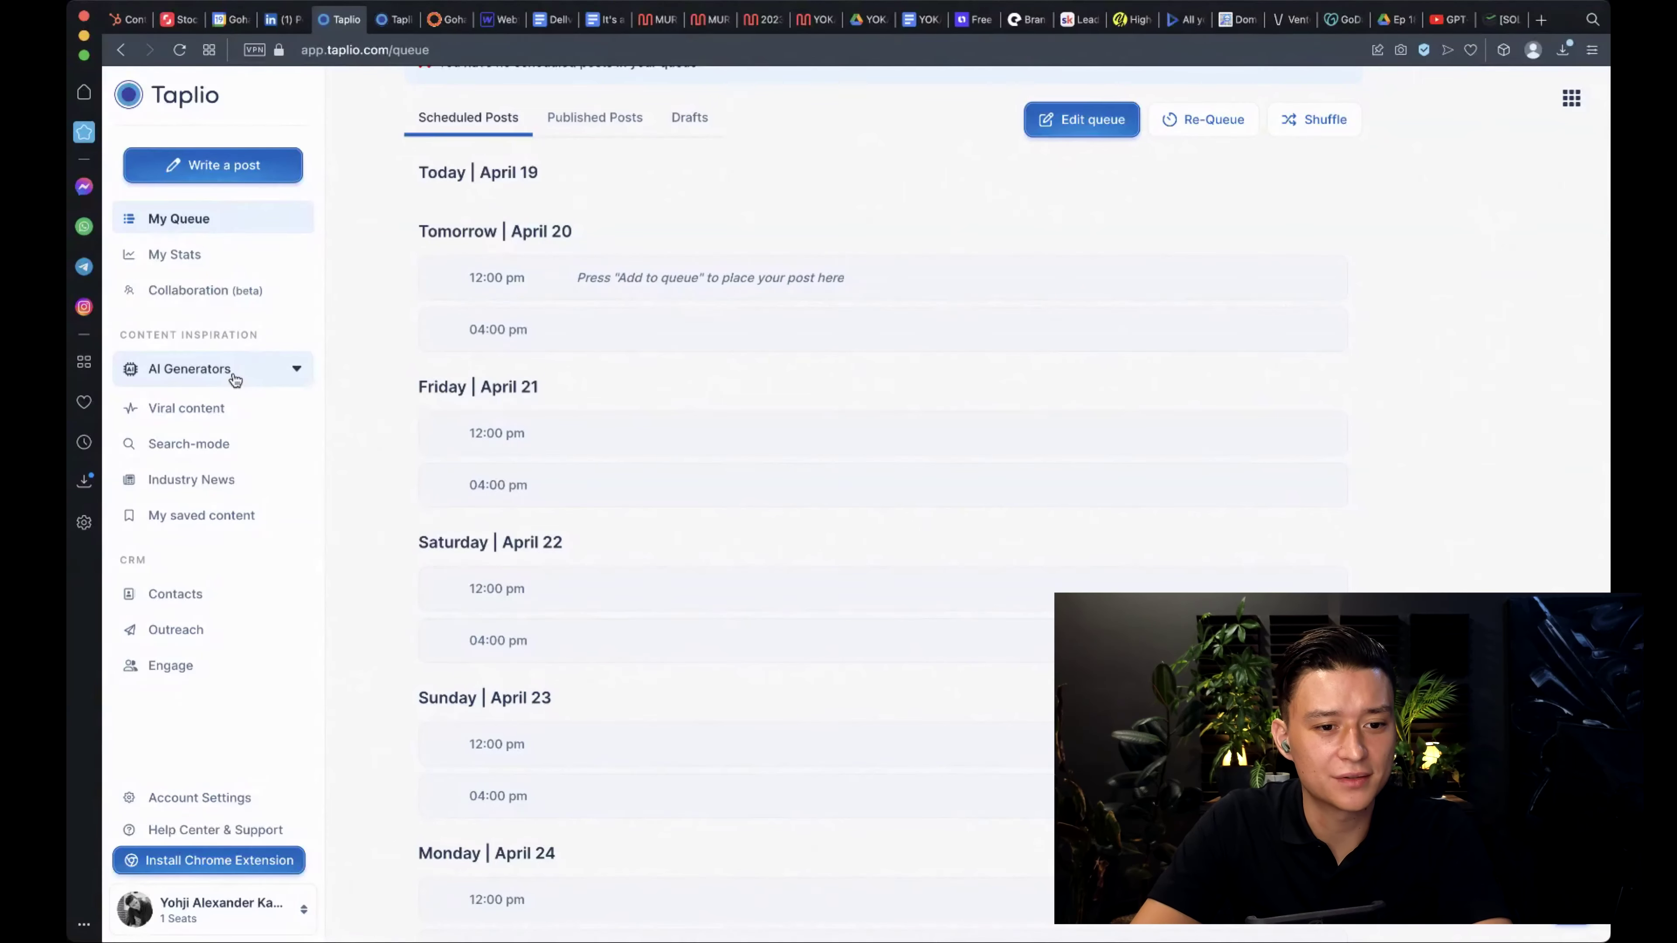
click(237, 377)
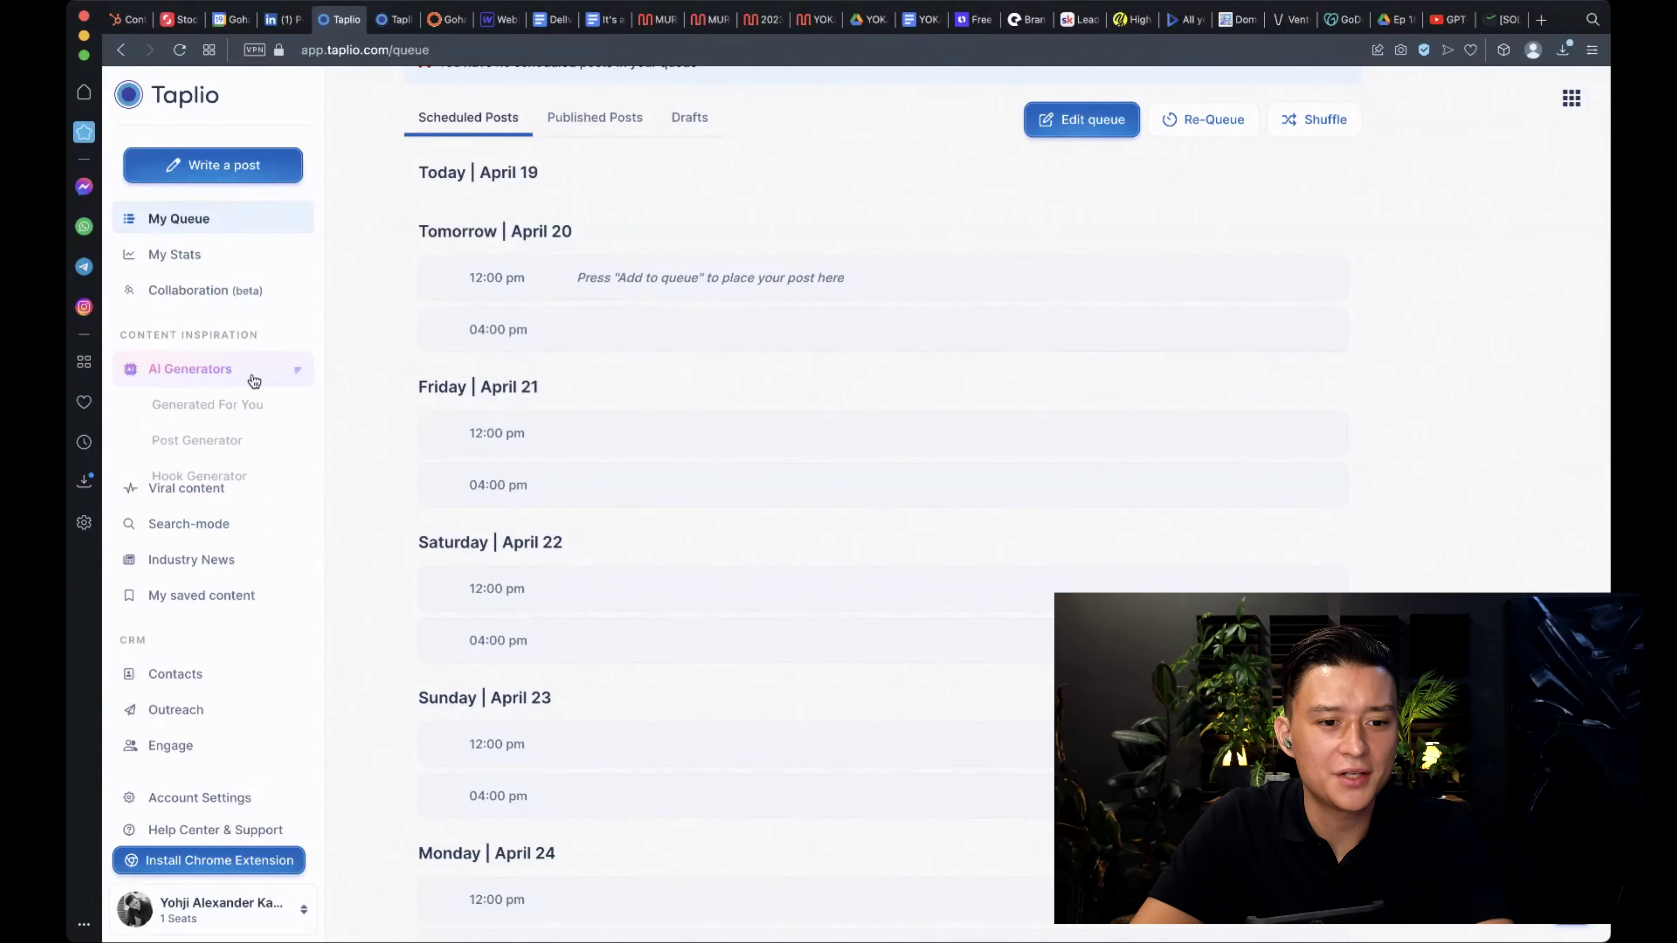
click(239, 416)
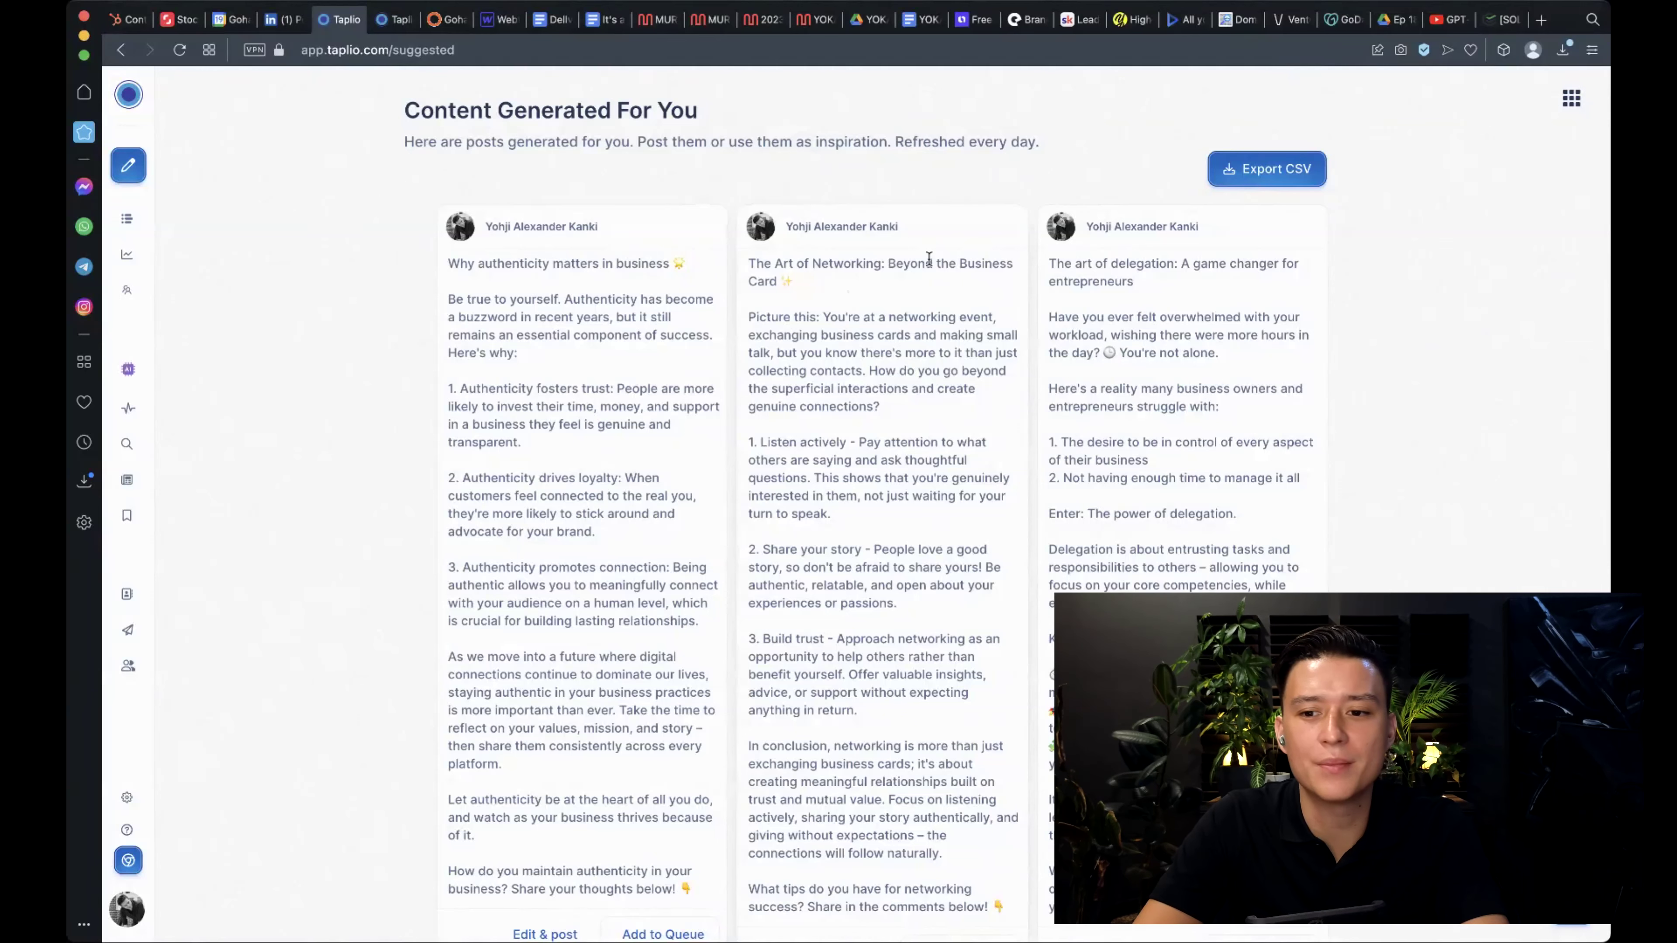
- Read the headlines of the first three generated posts, on authenticity, networking and delegation, highlighting them up close
scroll(934, 206, up, 5)
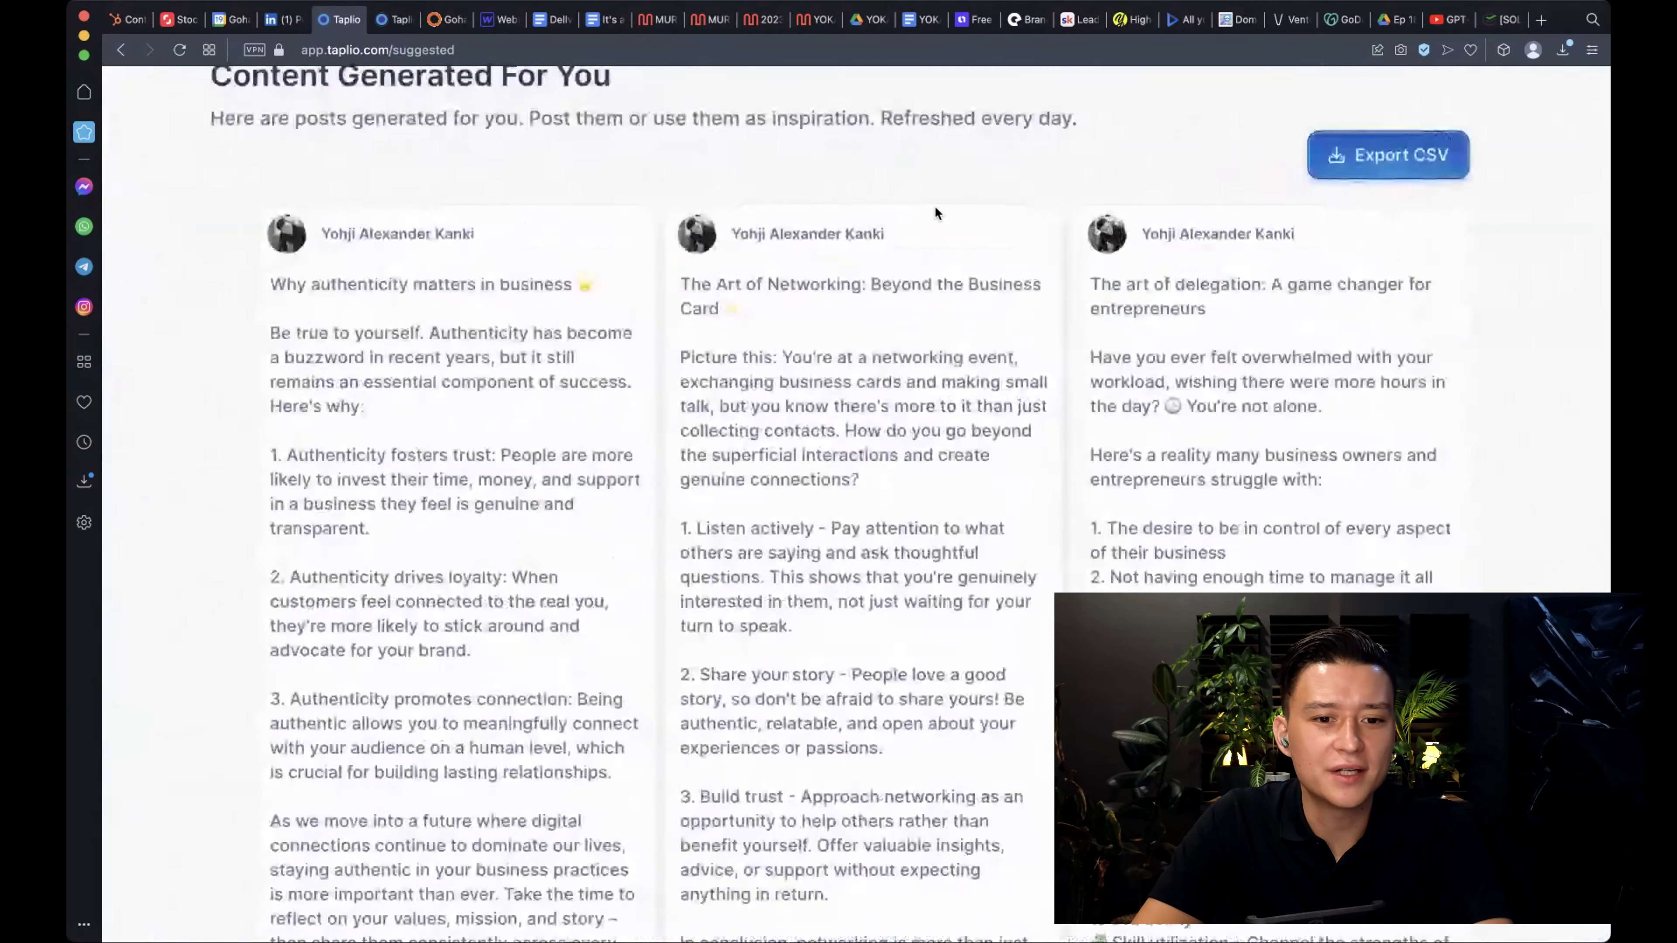
scroll(934, 207, down, 2)
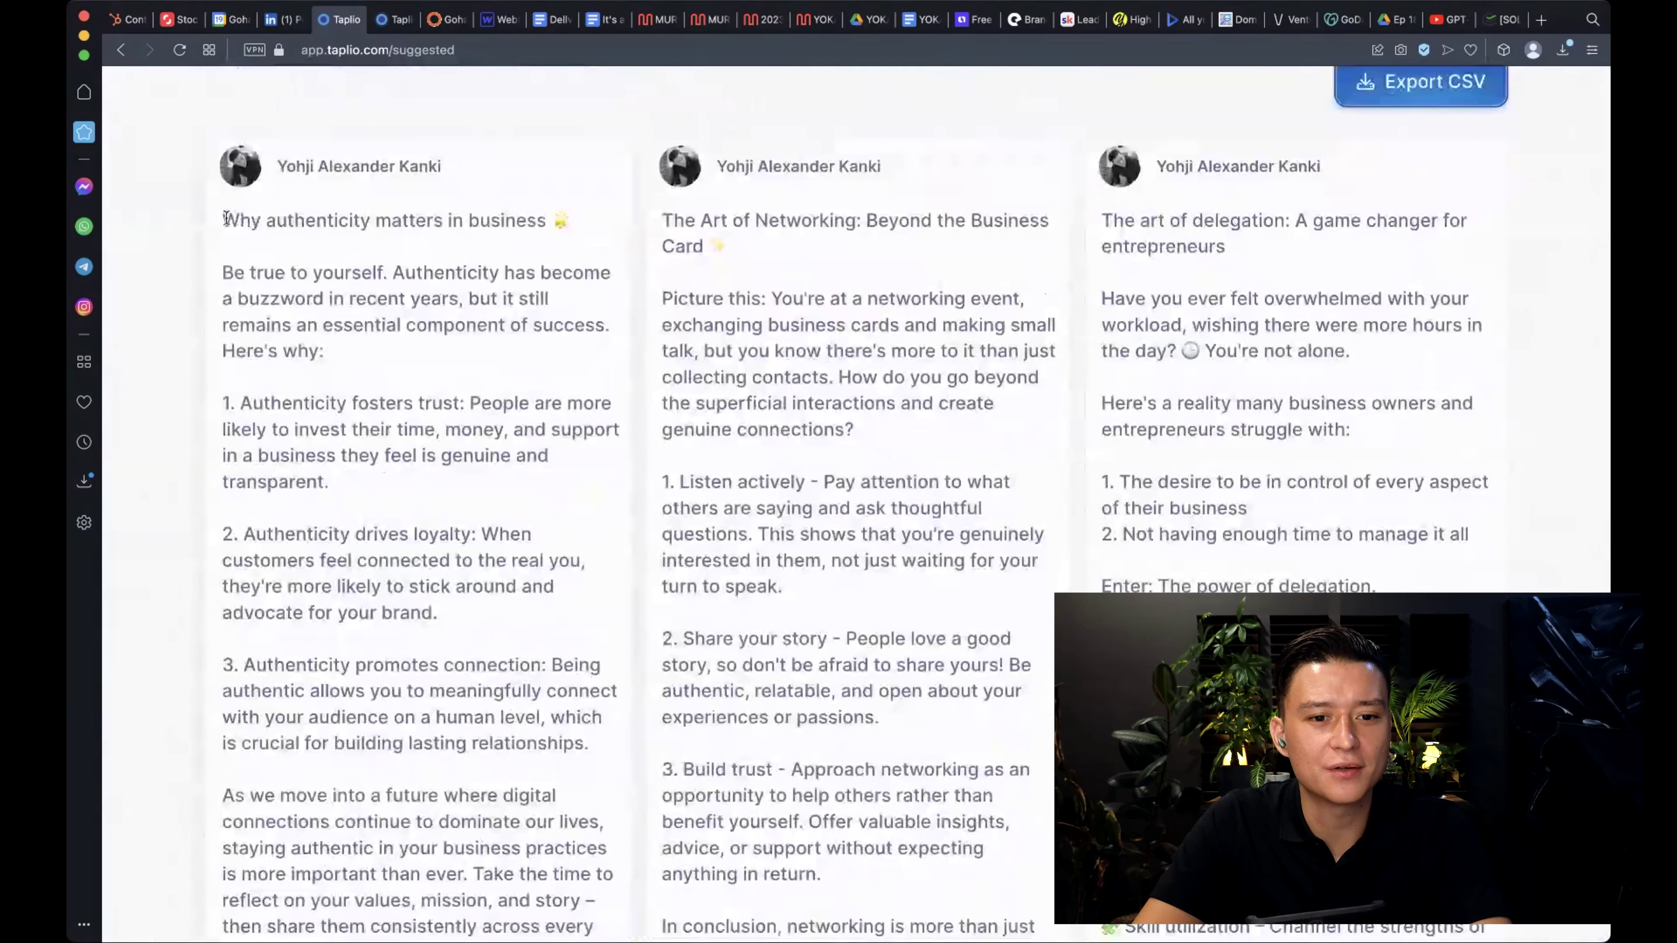
drag(222, 220, 755, 244)
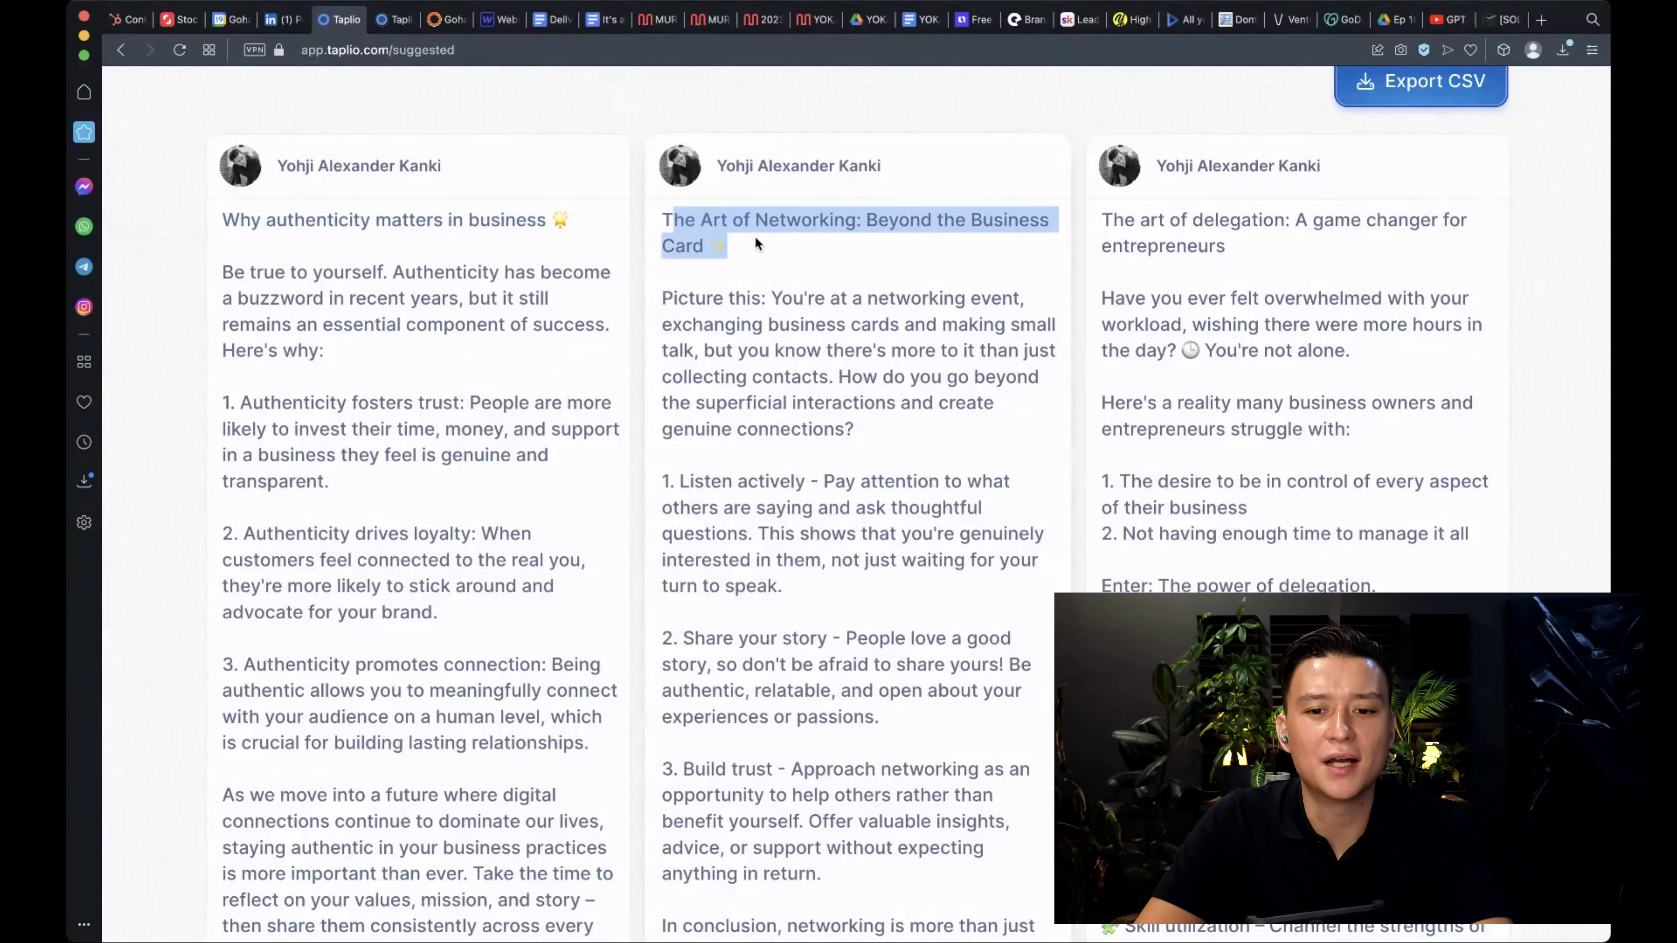
click(1015, 235)
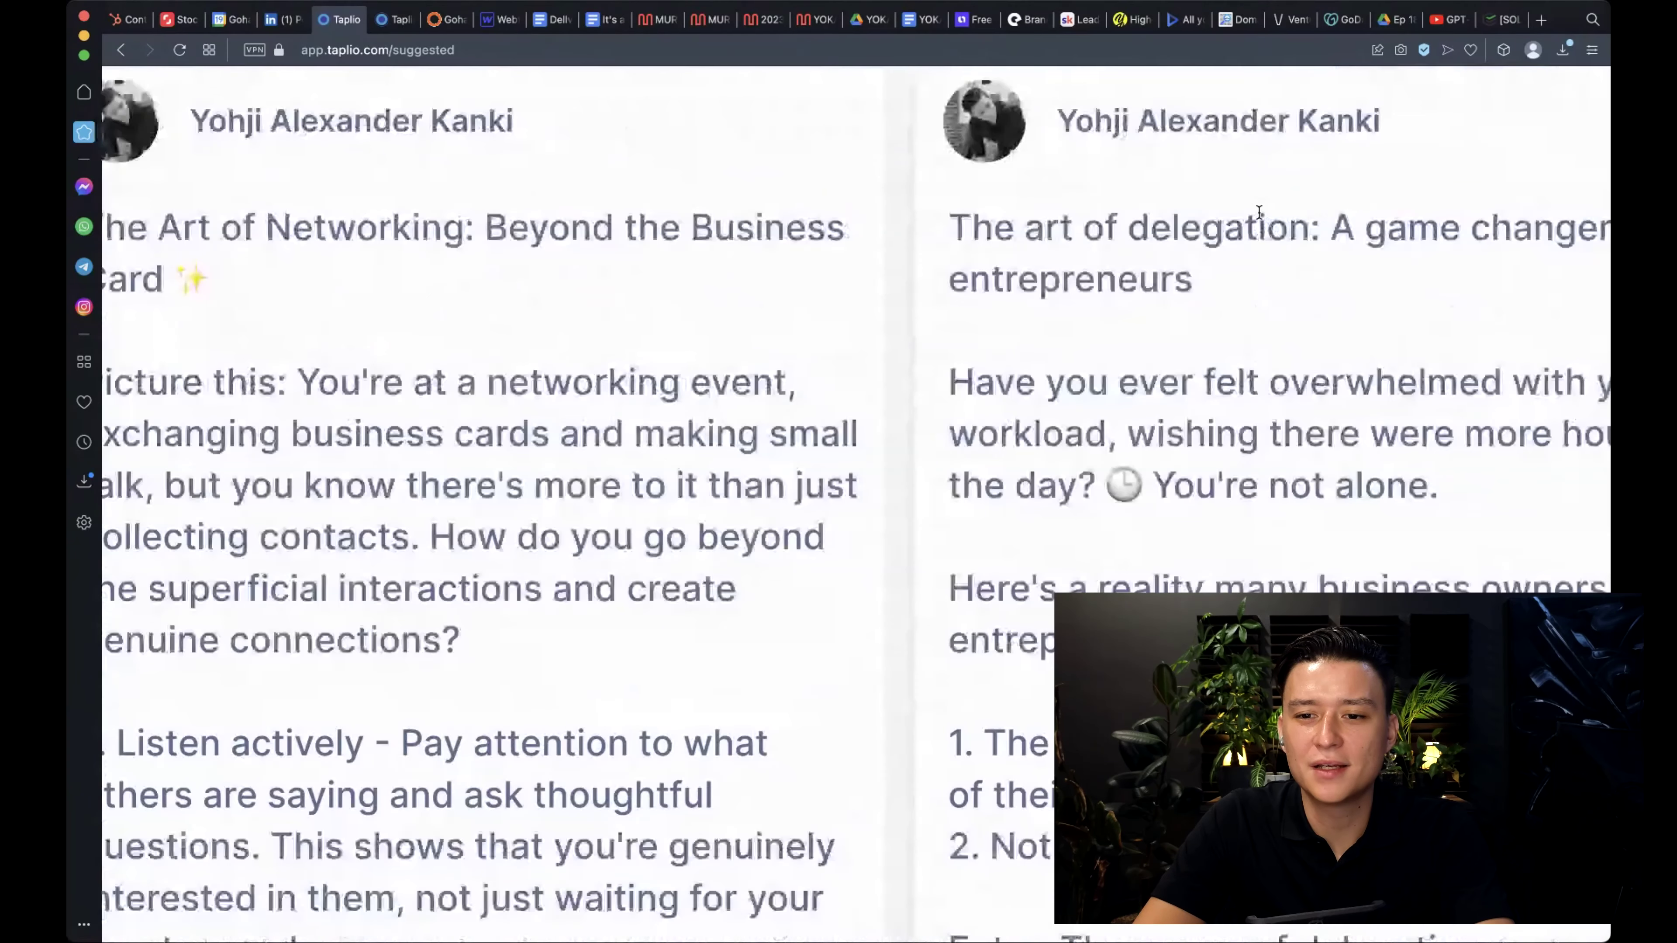
scroll(1258, 212, right, 5)
scroll(1006, 313, down, 5)
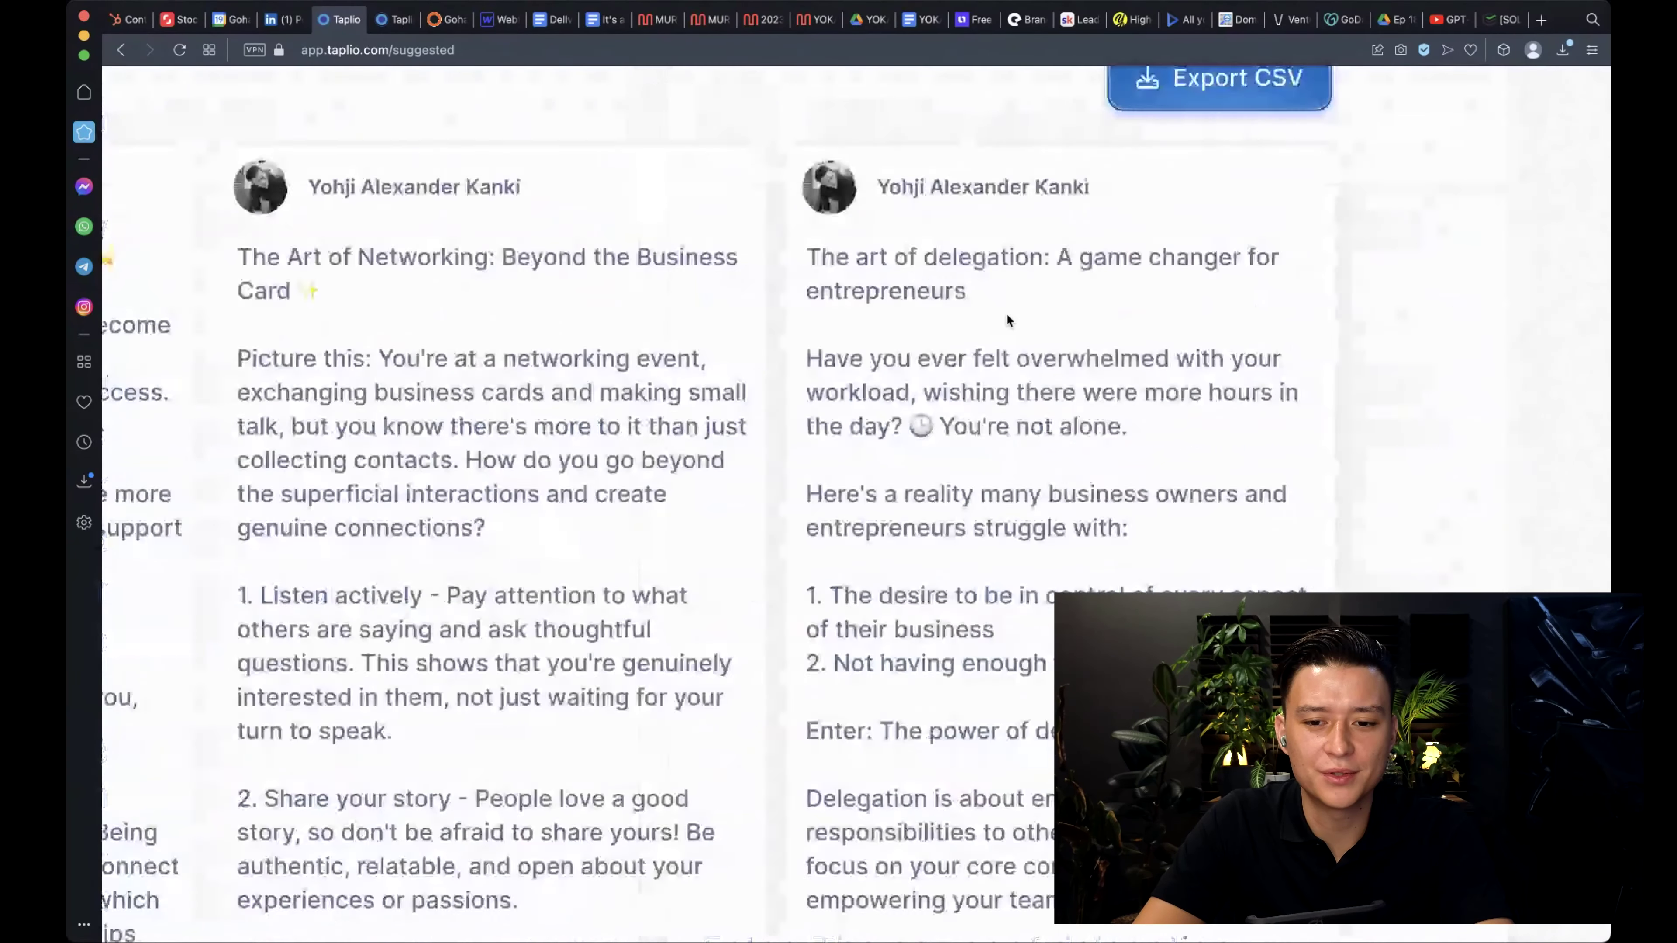
scroll(809, 343, up, 5)
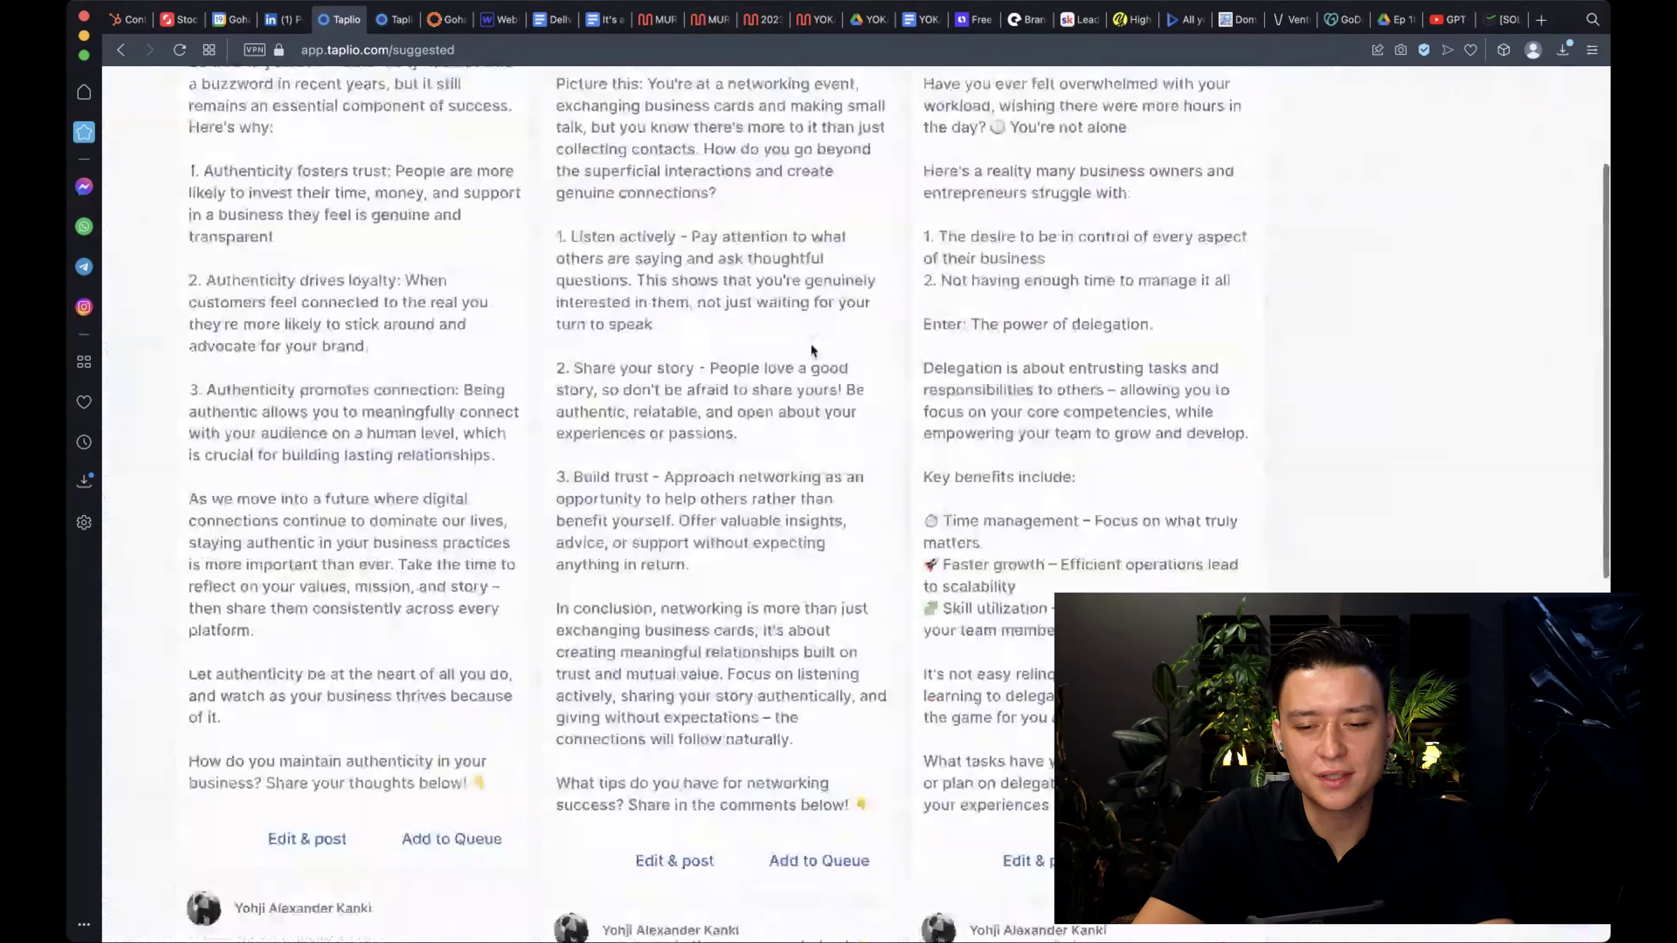
- Look through the full text of the remaining generated posts and return to the start of the page
scroll(809, 344, down, 4)
scroll(811, 343, left, 2)
scroll(811, 343, down, 5)
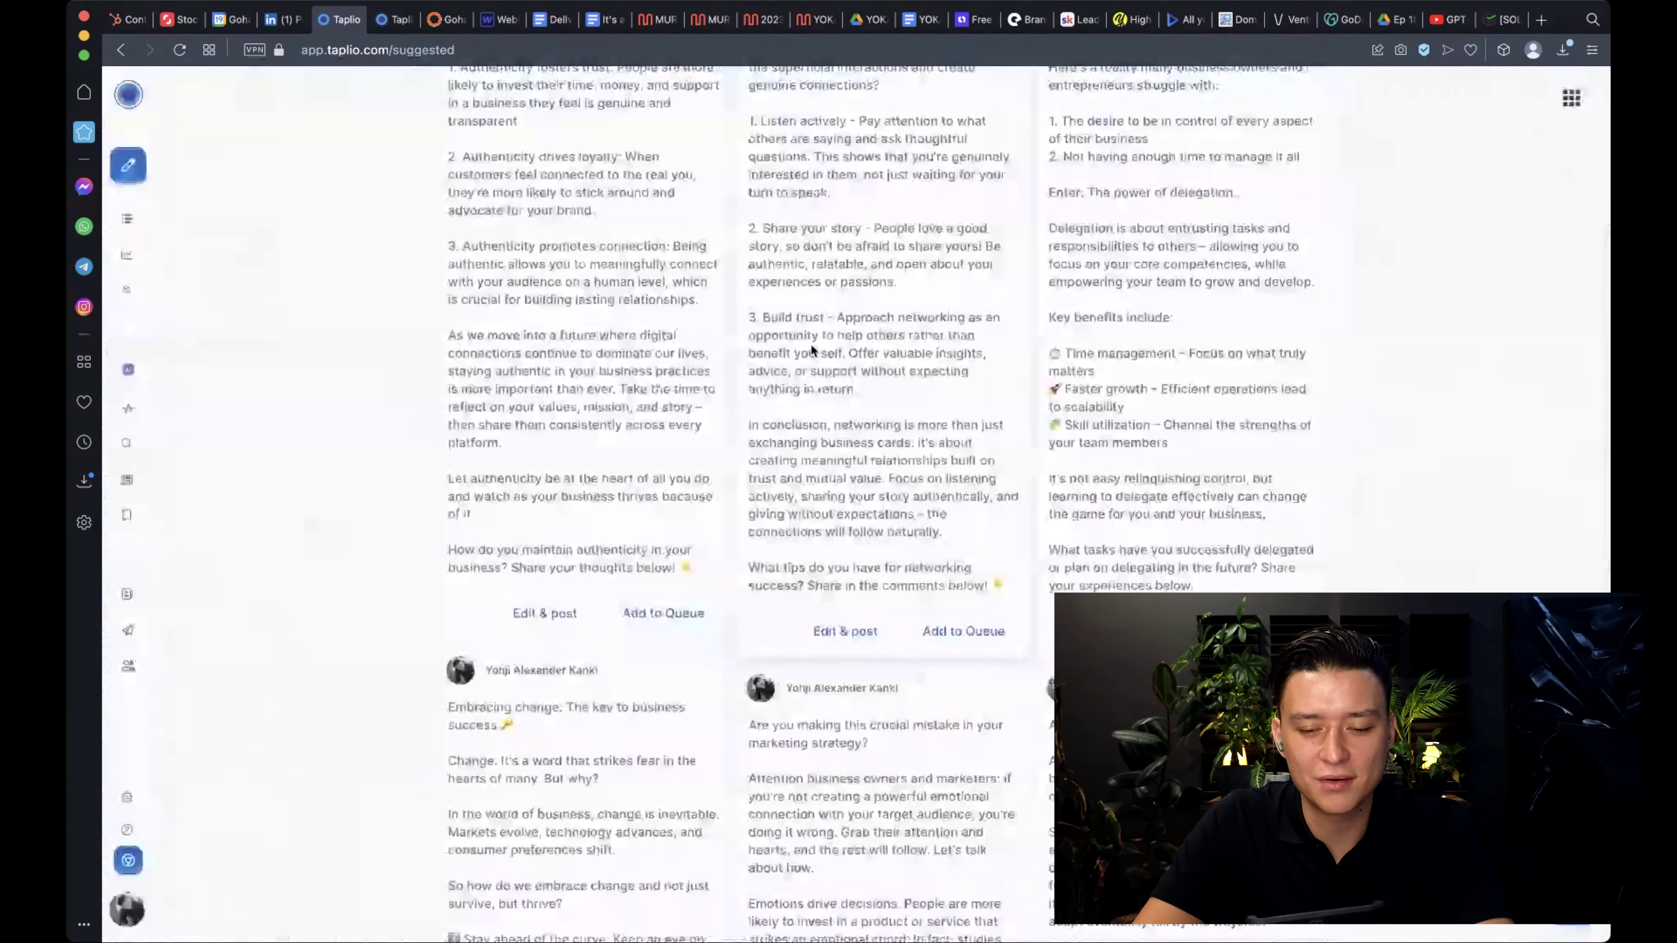
scroll(811, 344, down, 10)
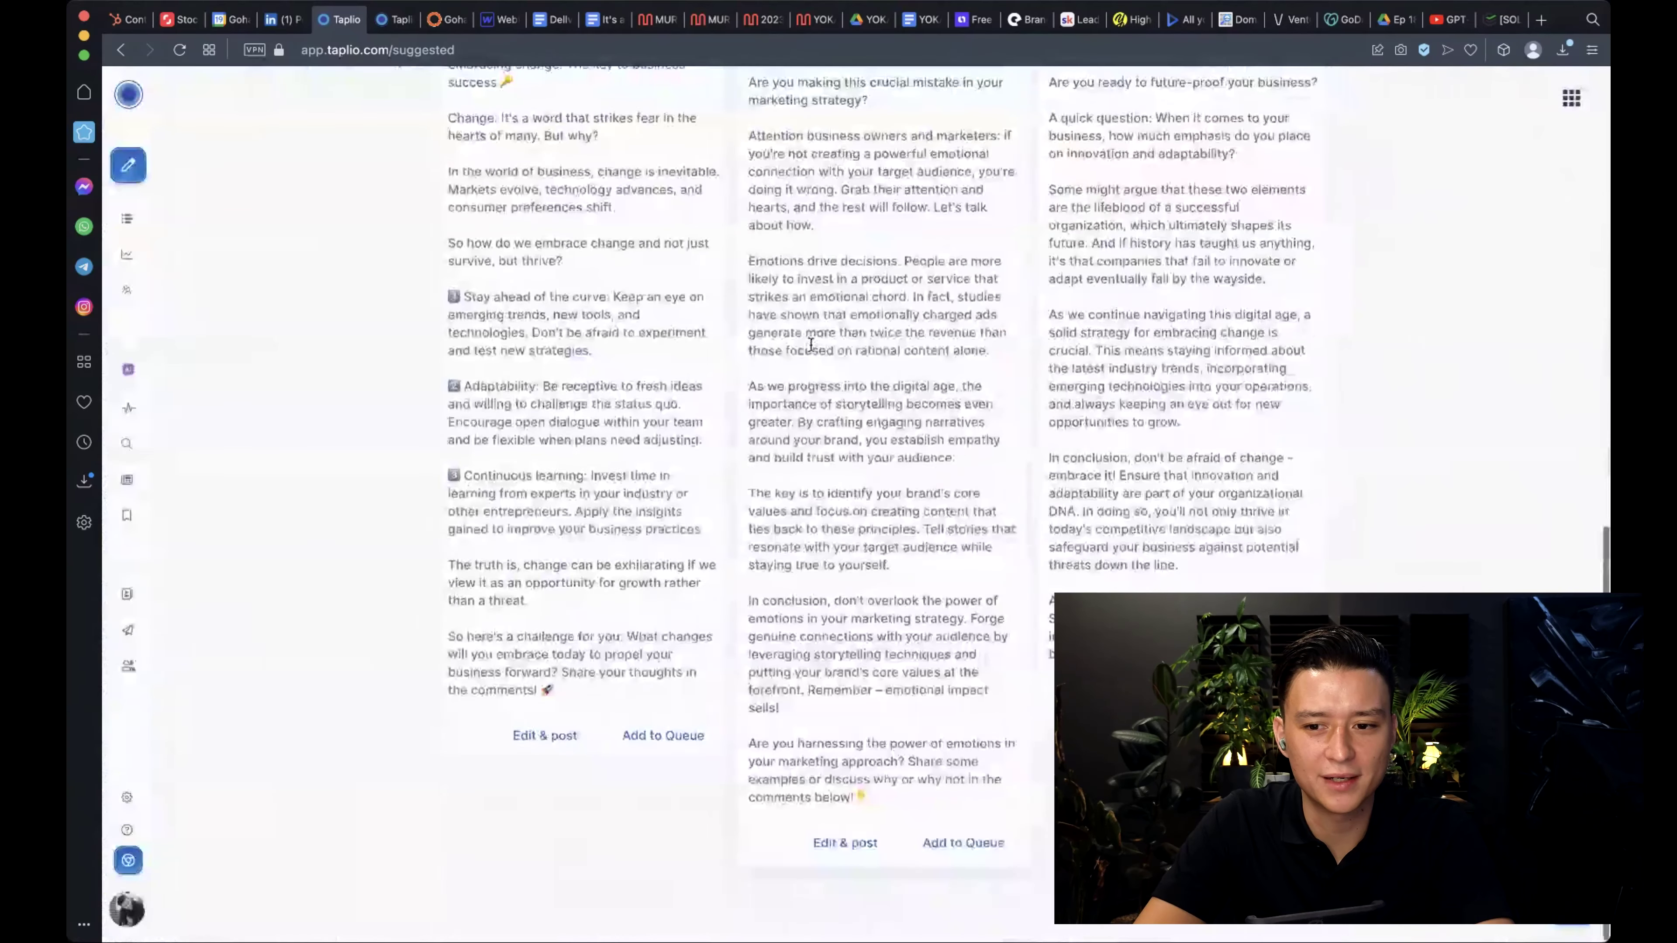
scroll(902, 407, up, 3)
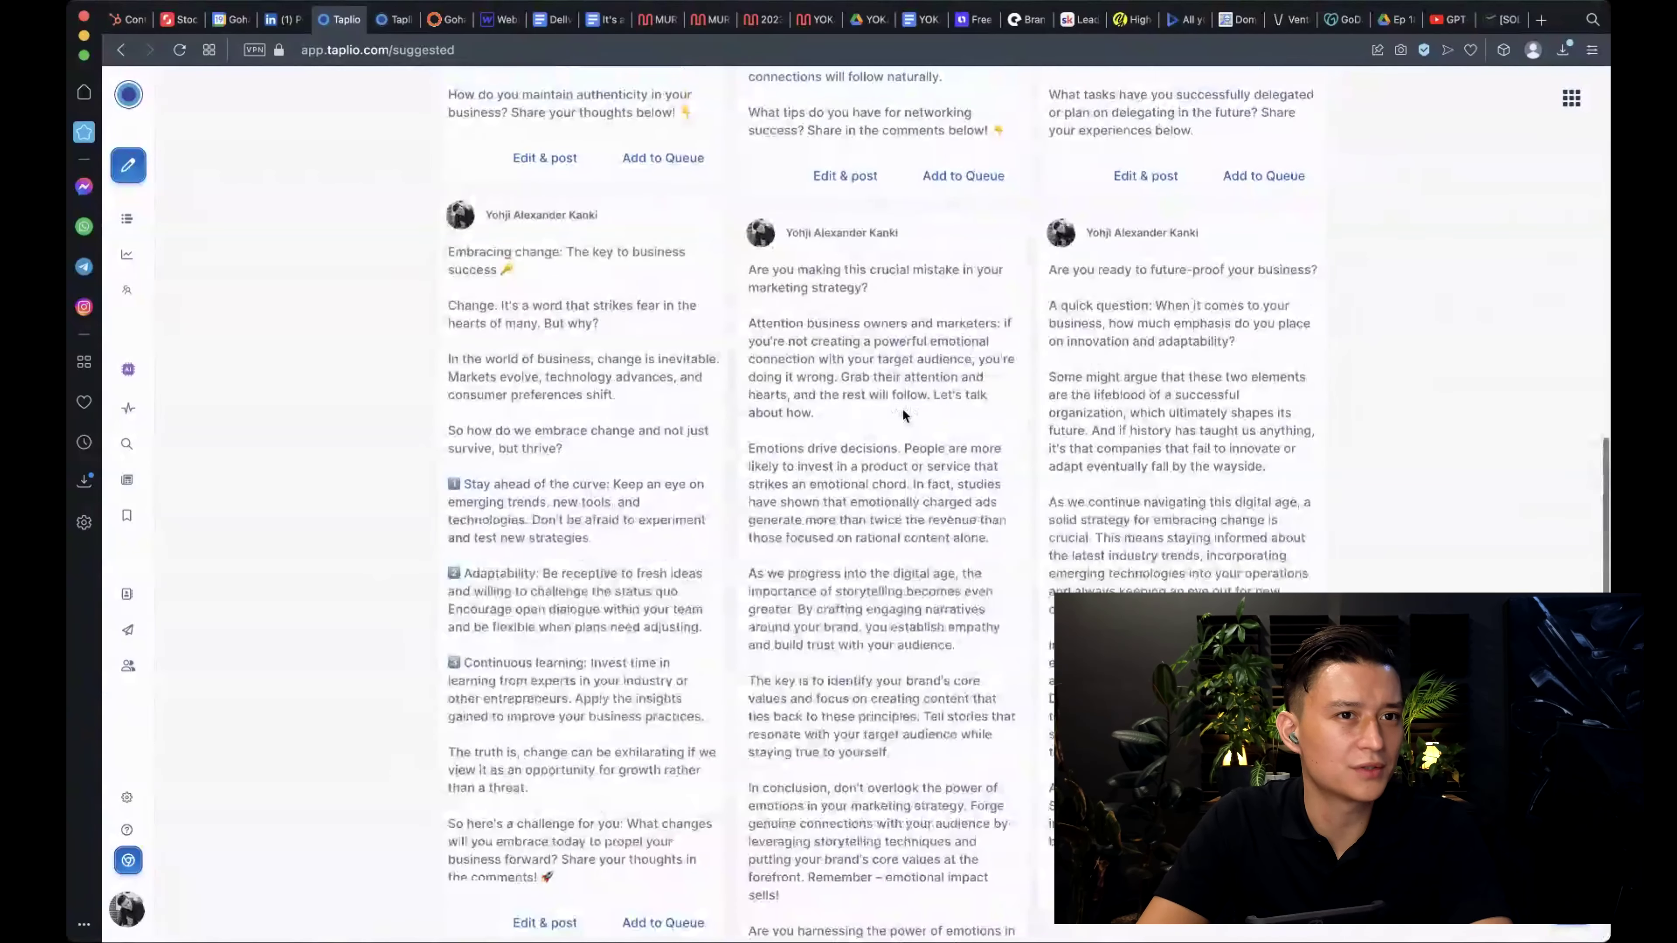
scroll(903, 414, up, 10)
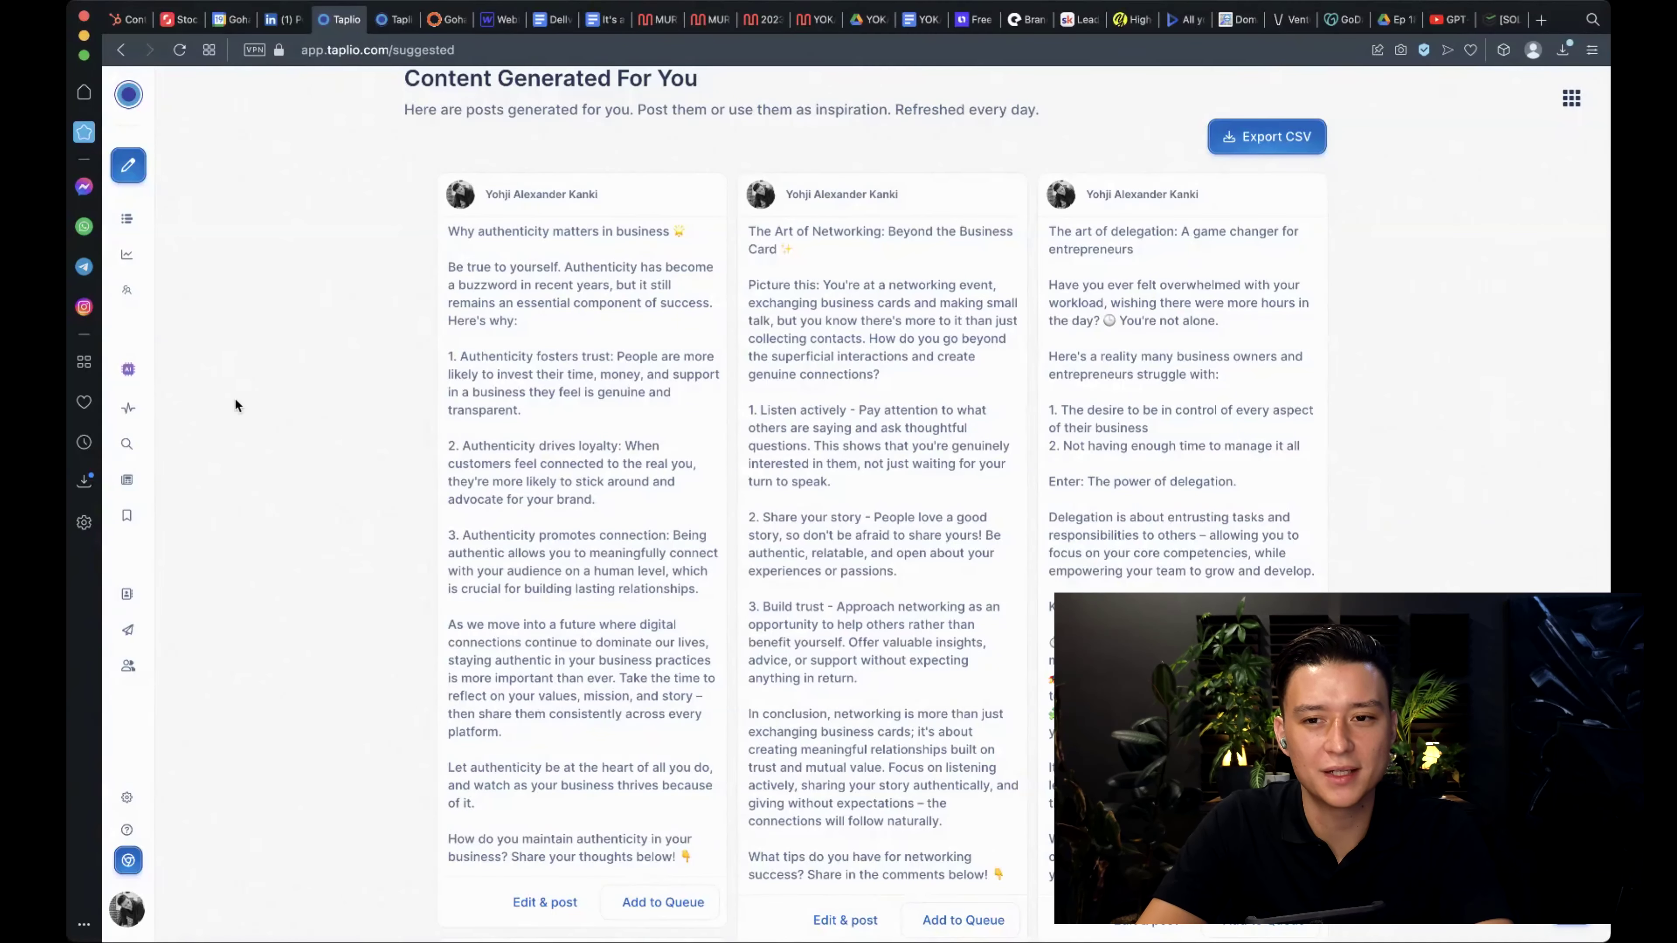
- Generate a LinkedIn post in the Post Generator with the format "Top Tools for..." and the topic Web Design
mouse_move(132, 410)
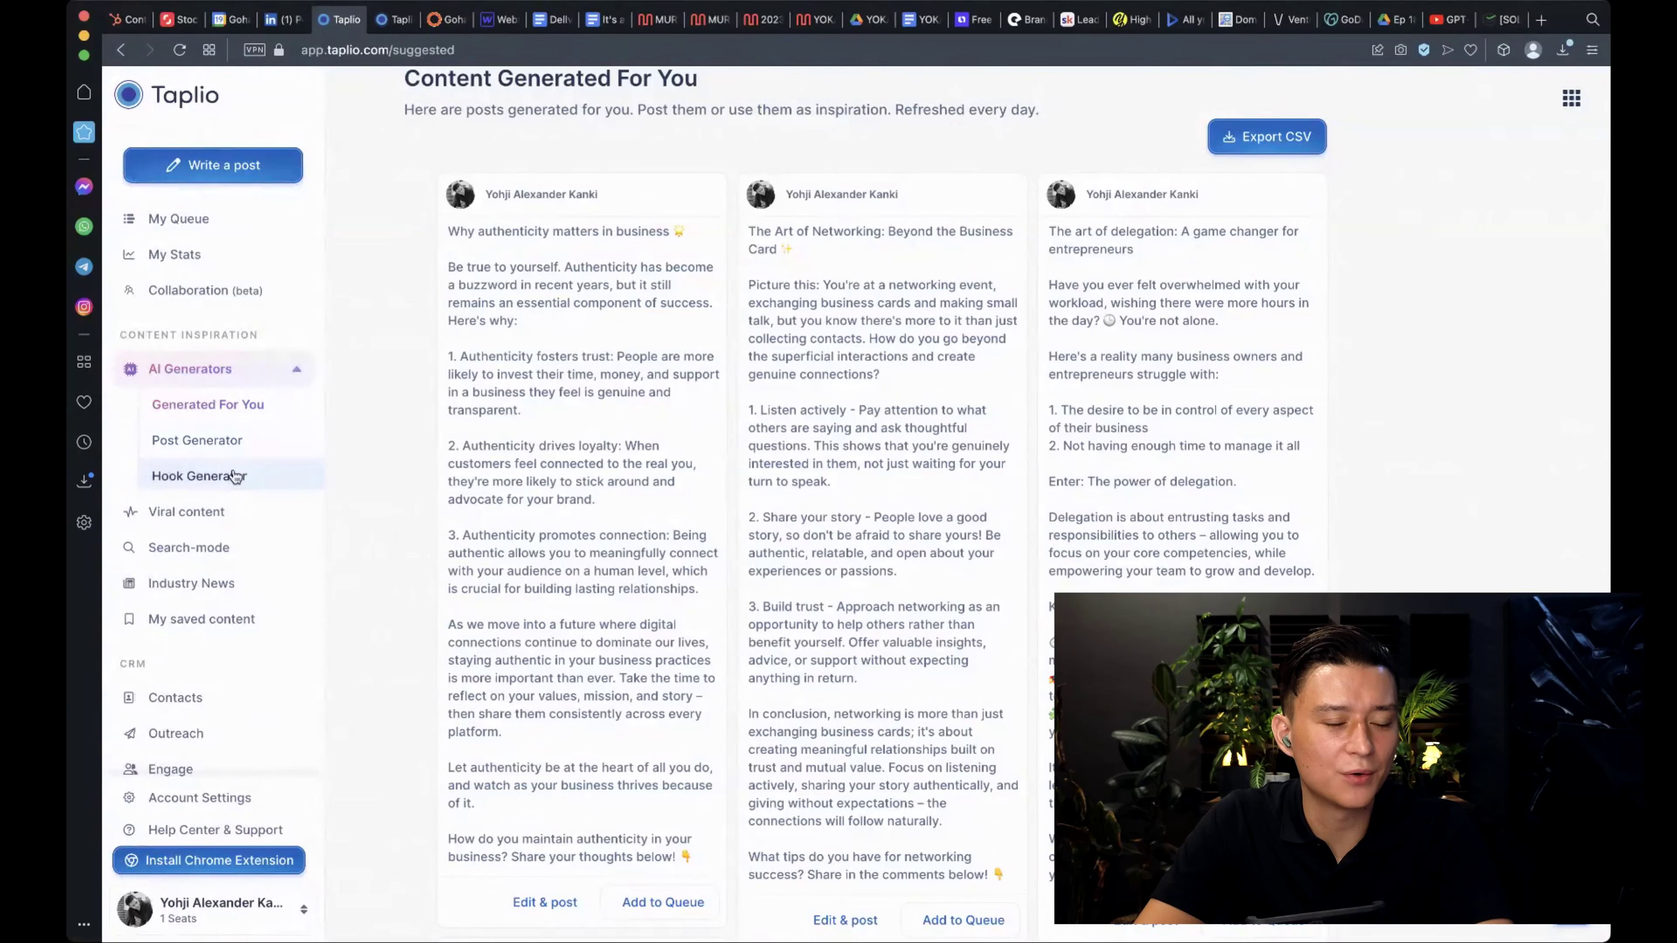
click(228, 444)
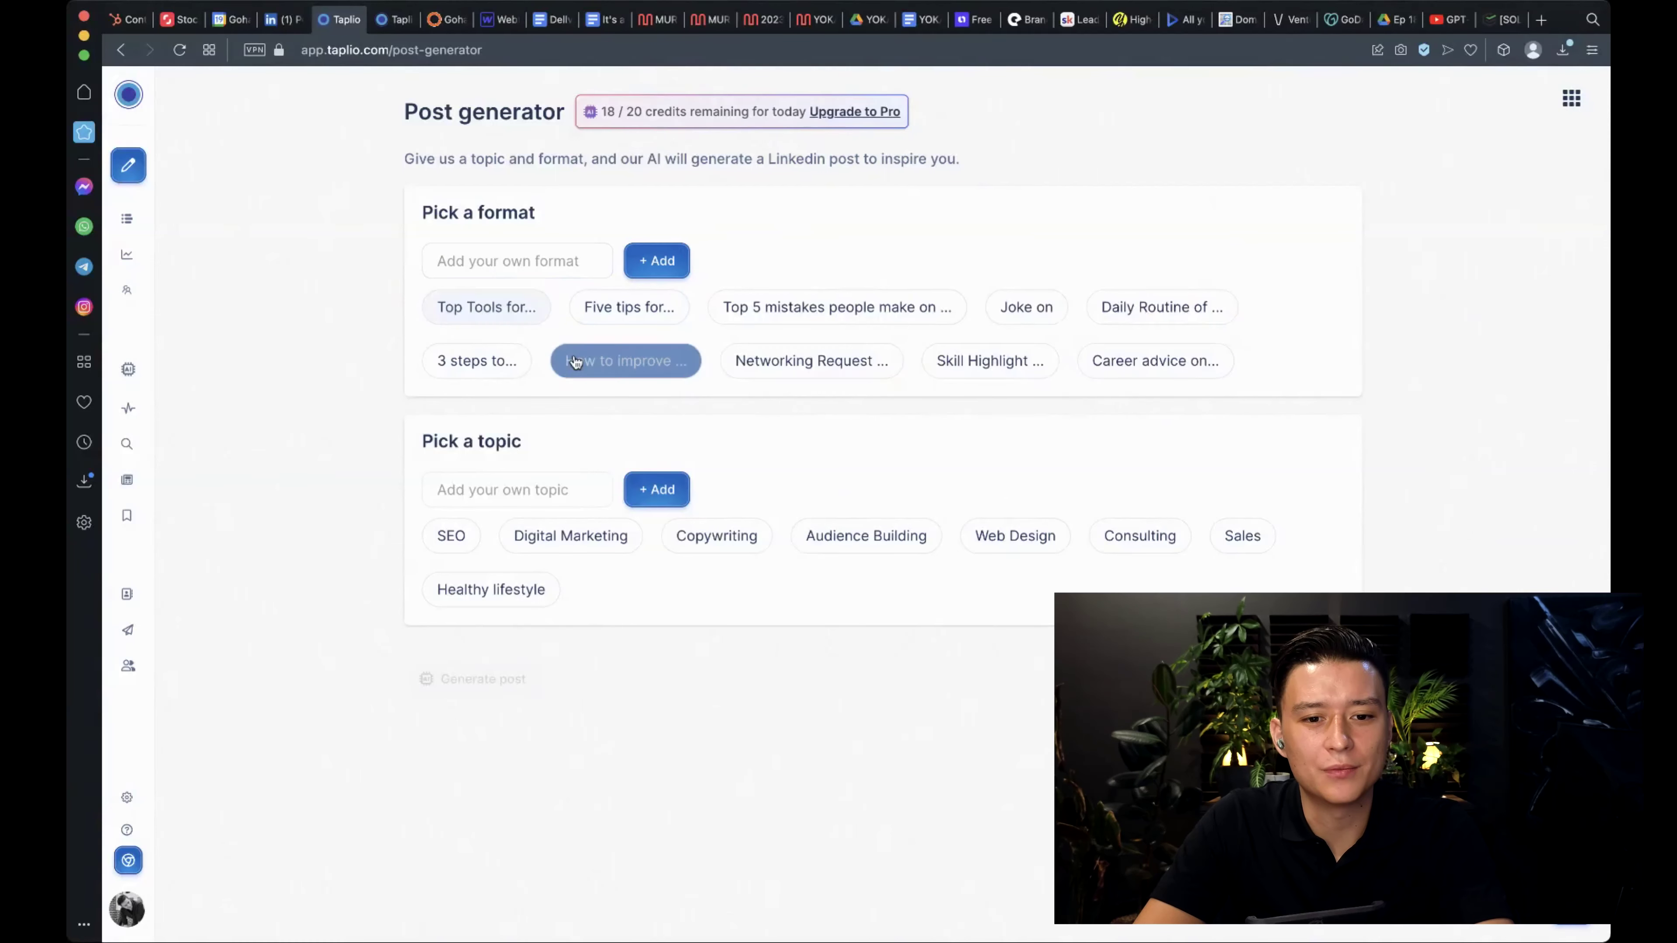
click(500, 309)
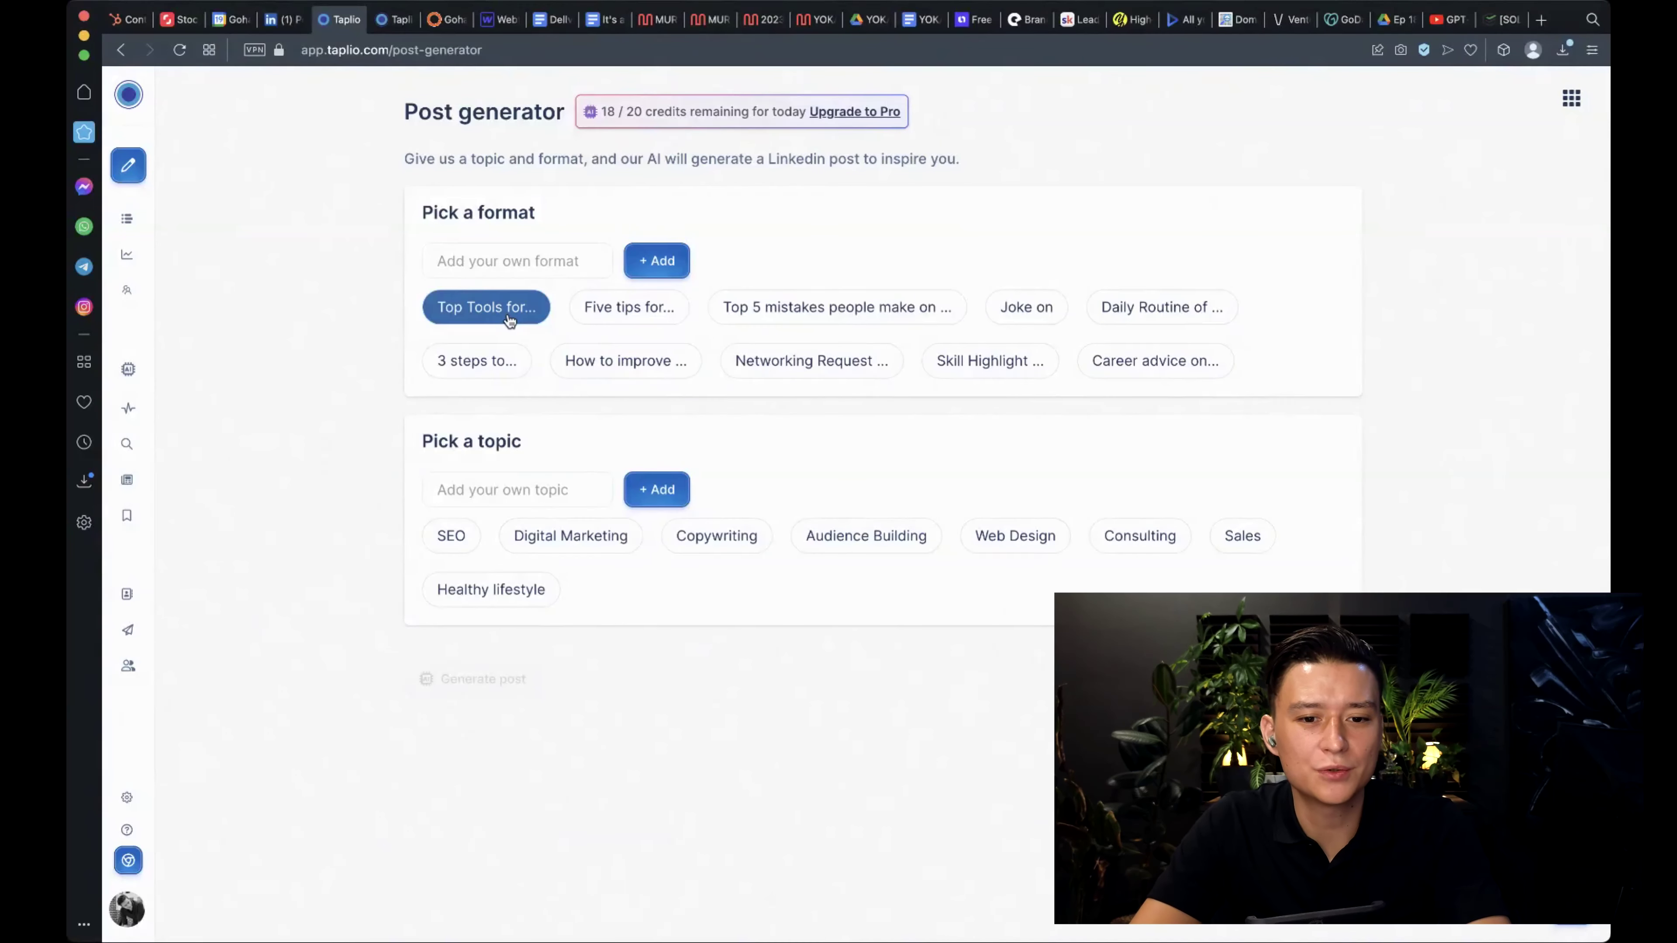
click(538, 488)
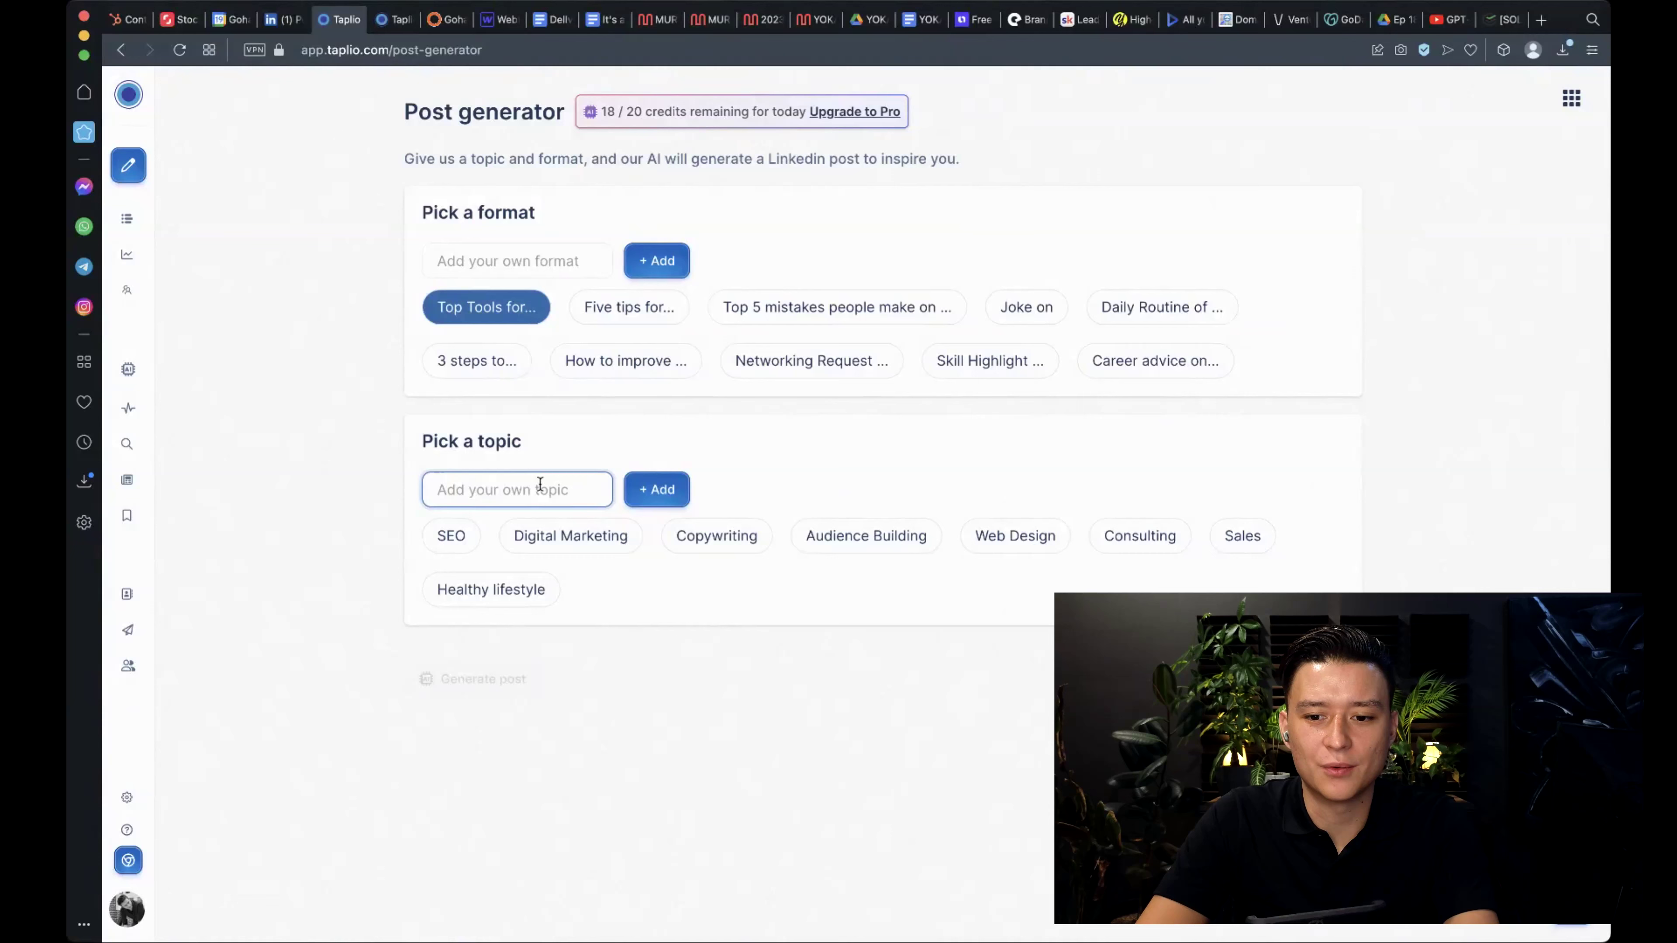
click(1016, 535)
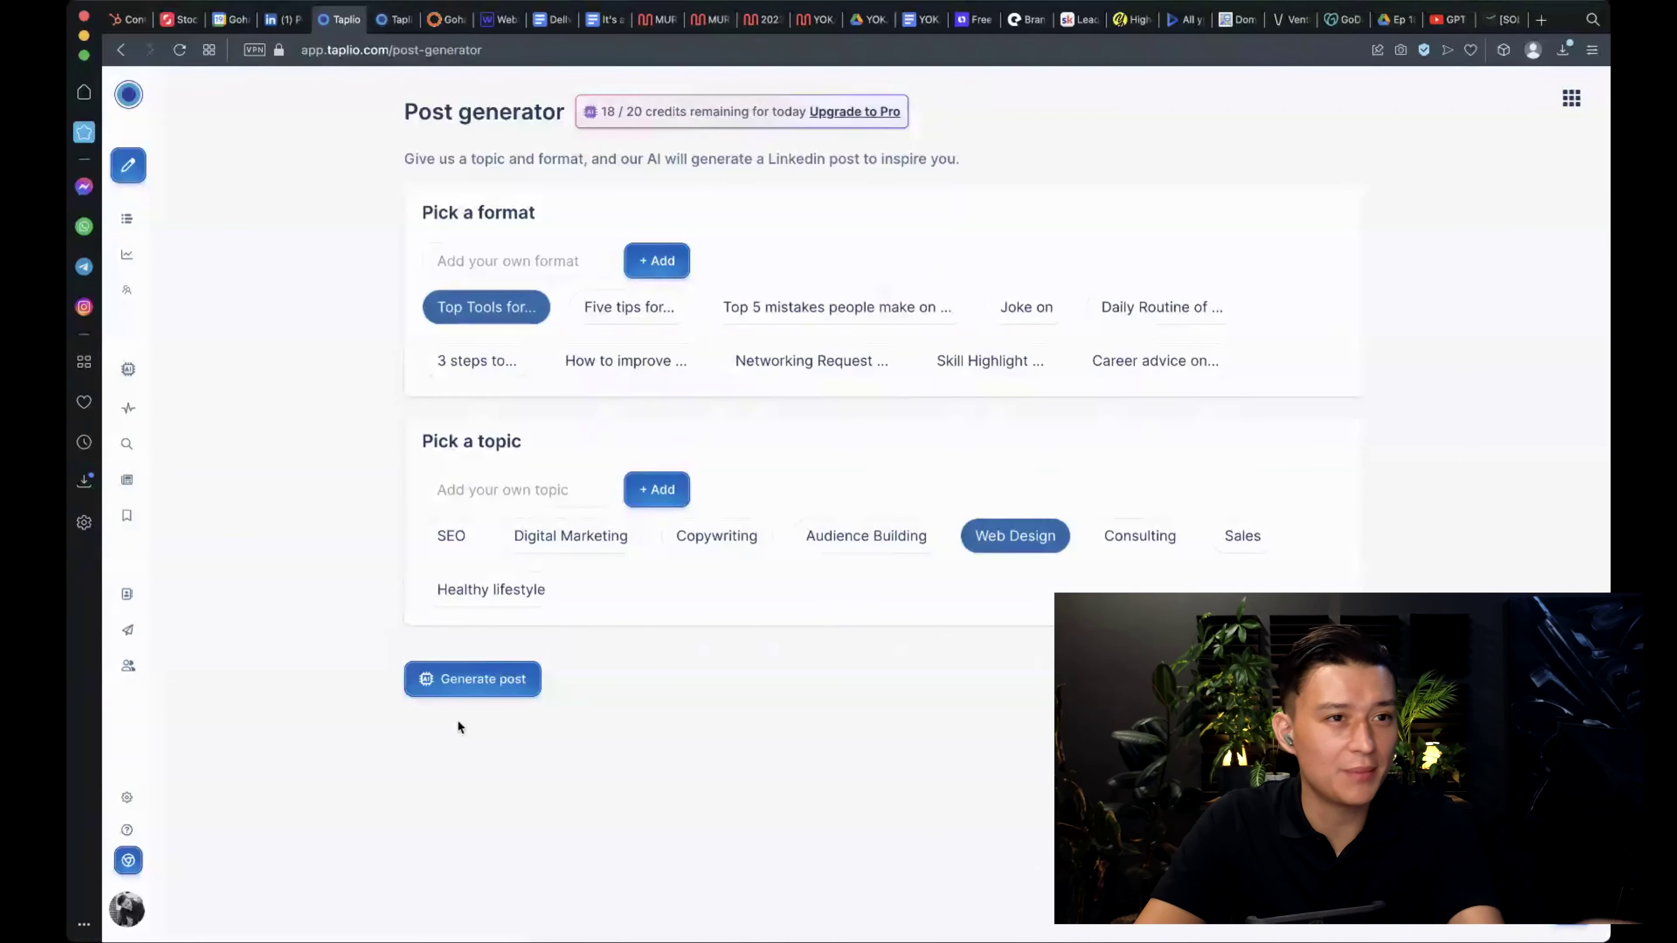
click(475, 694)
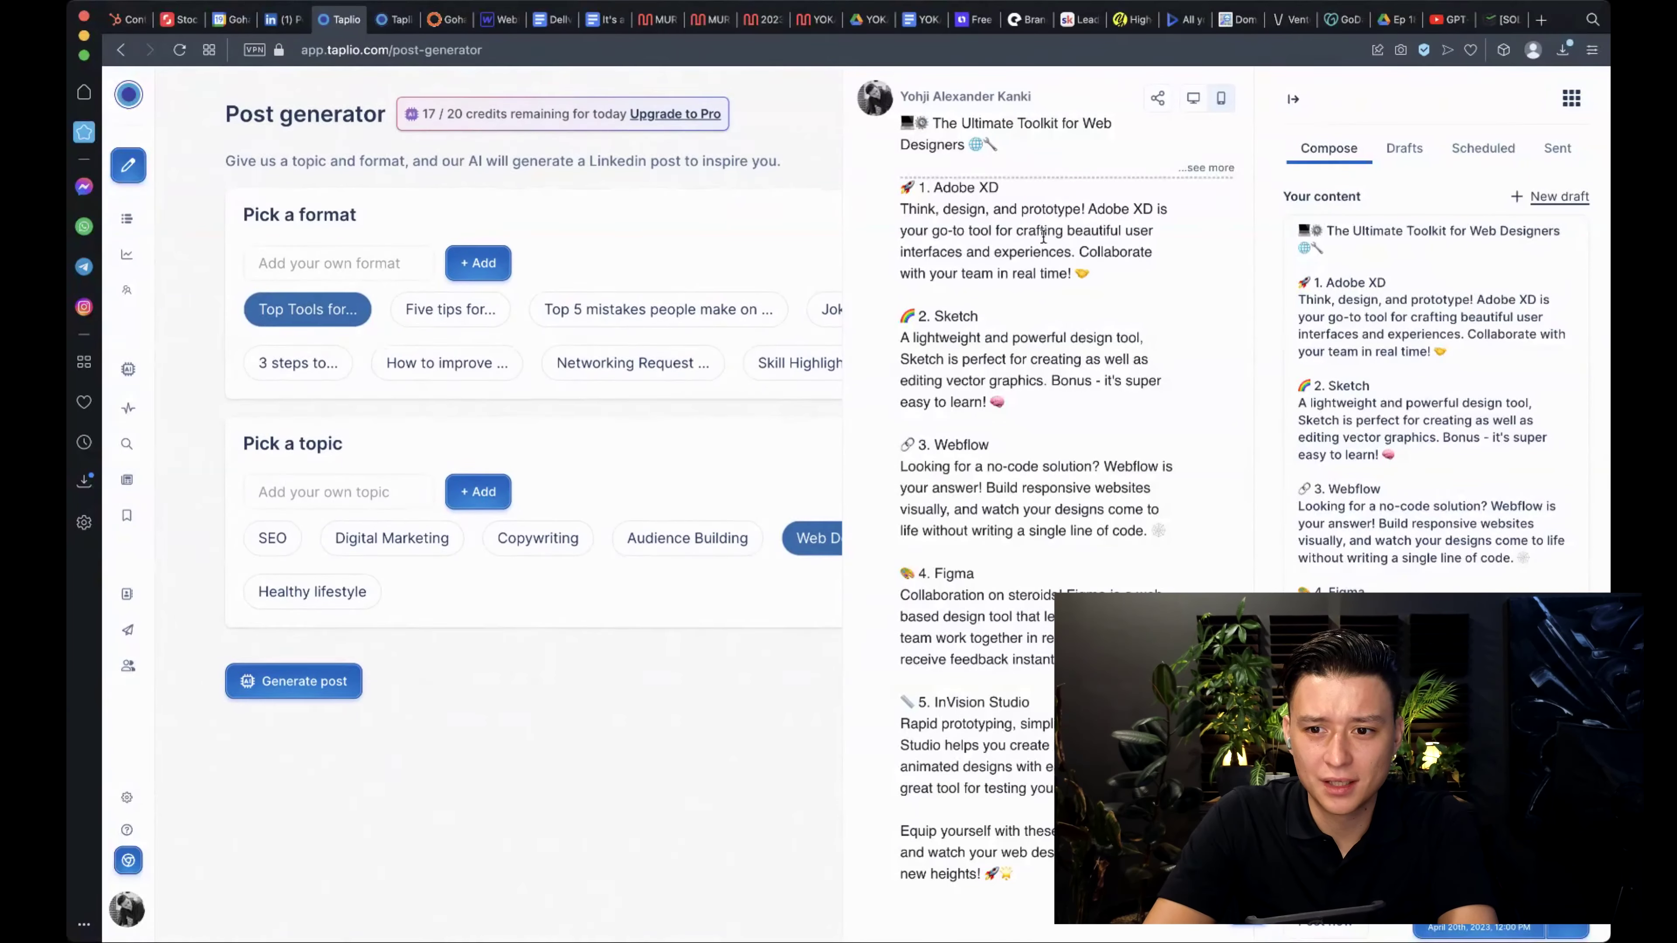
- Read the generated web designers' toolkit post up close, highlighting the headings of its five tools from Adobe XD to InVision Studio
scroll(1043, 123, up, 5)
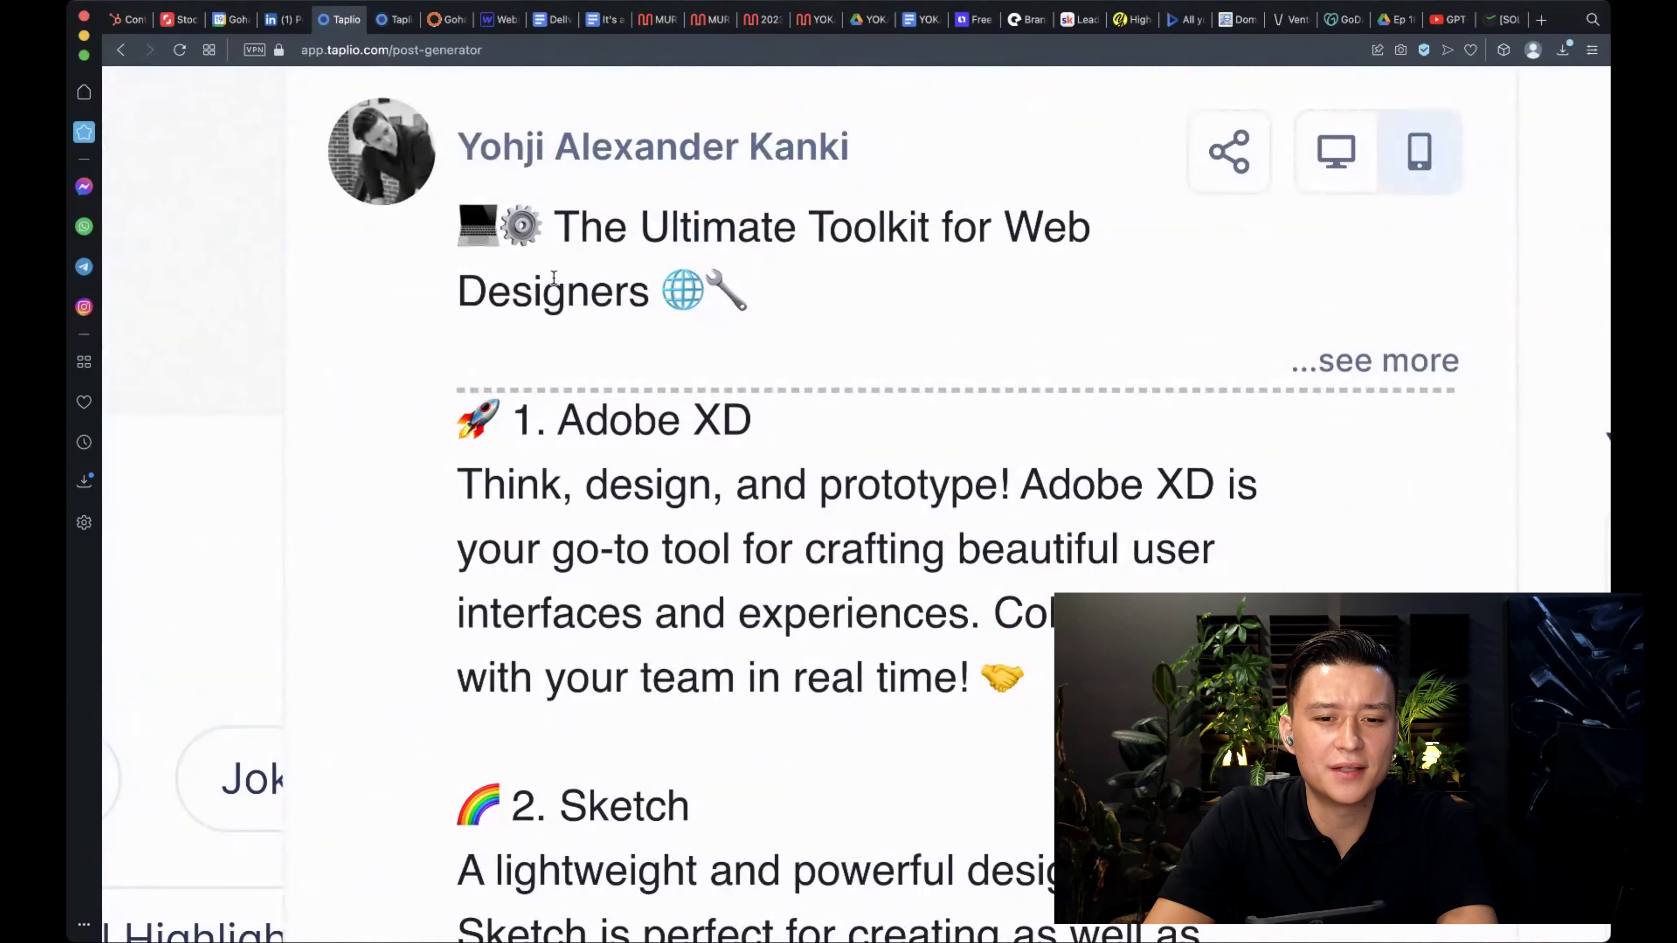
scroll(554, 291, down, 2)
drag(515, 360, 865, 362)
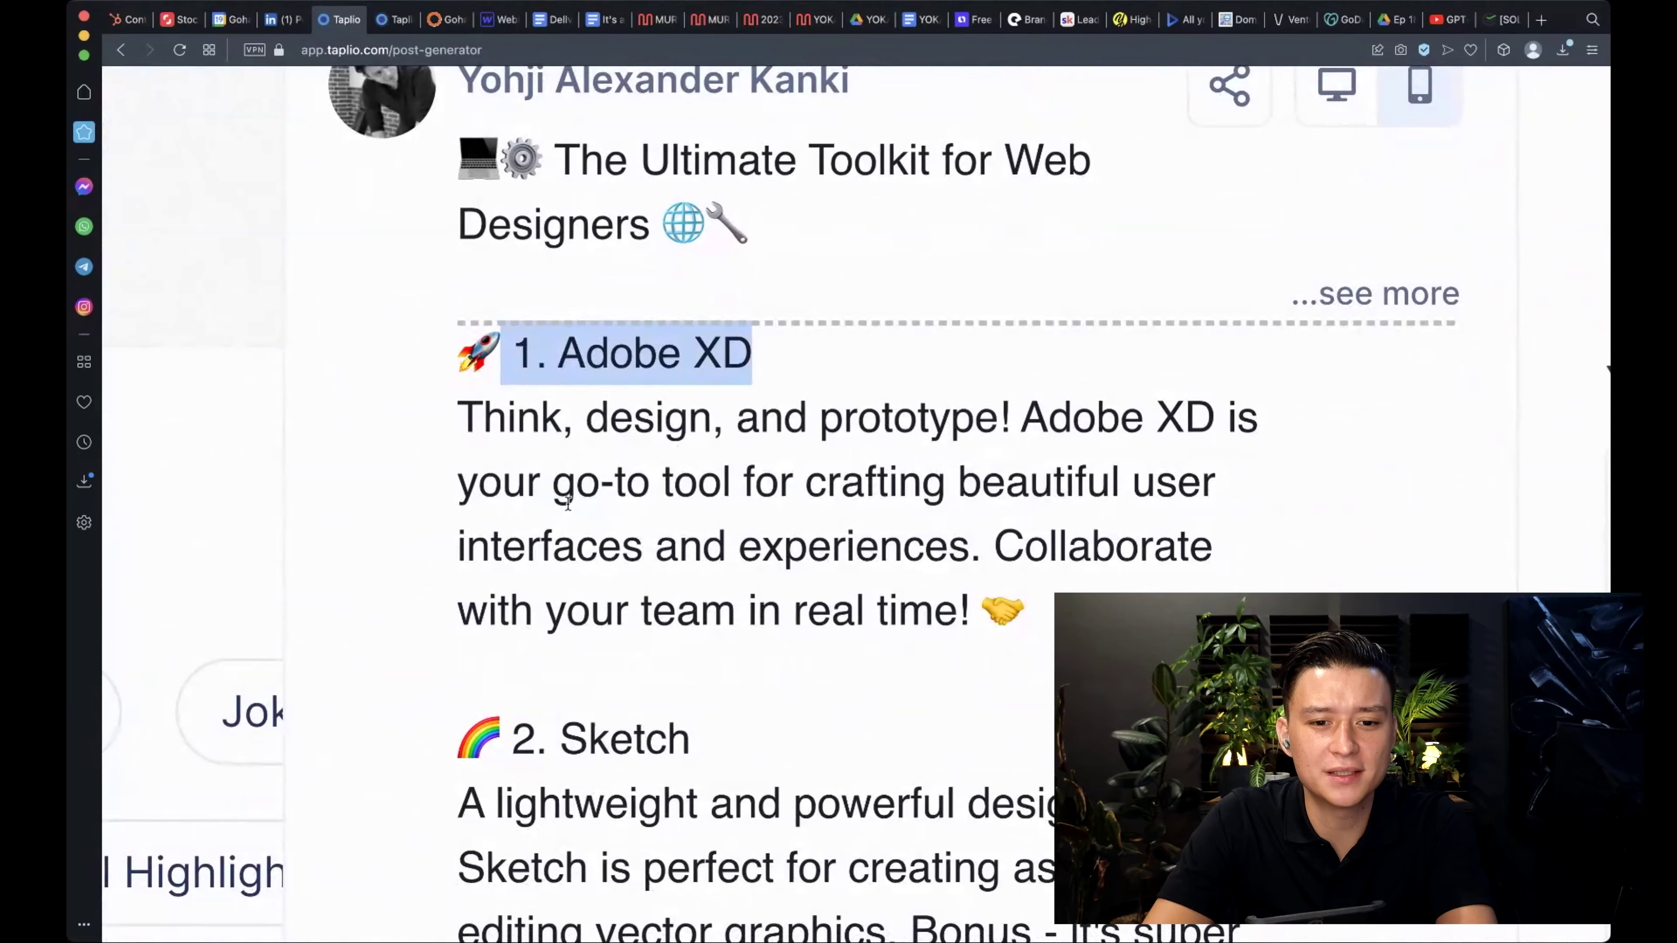
scroll(594, 502, down, 5)
drag(693, 430, 505, 396)
scroll(619, 575, down, 3)
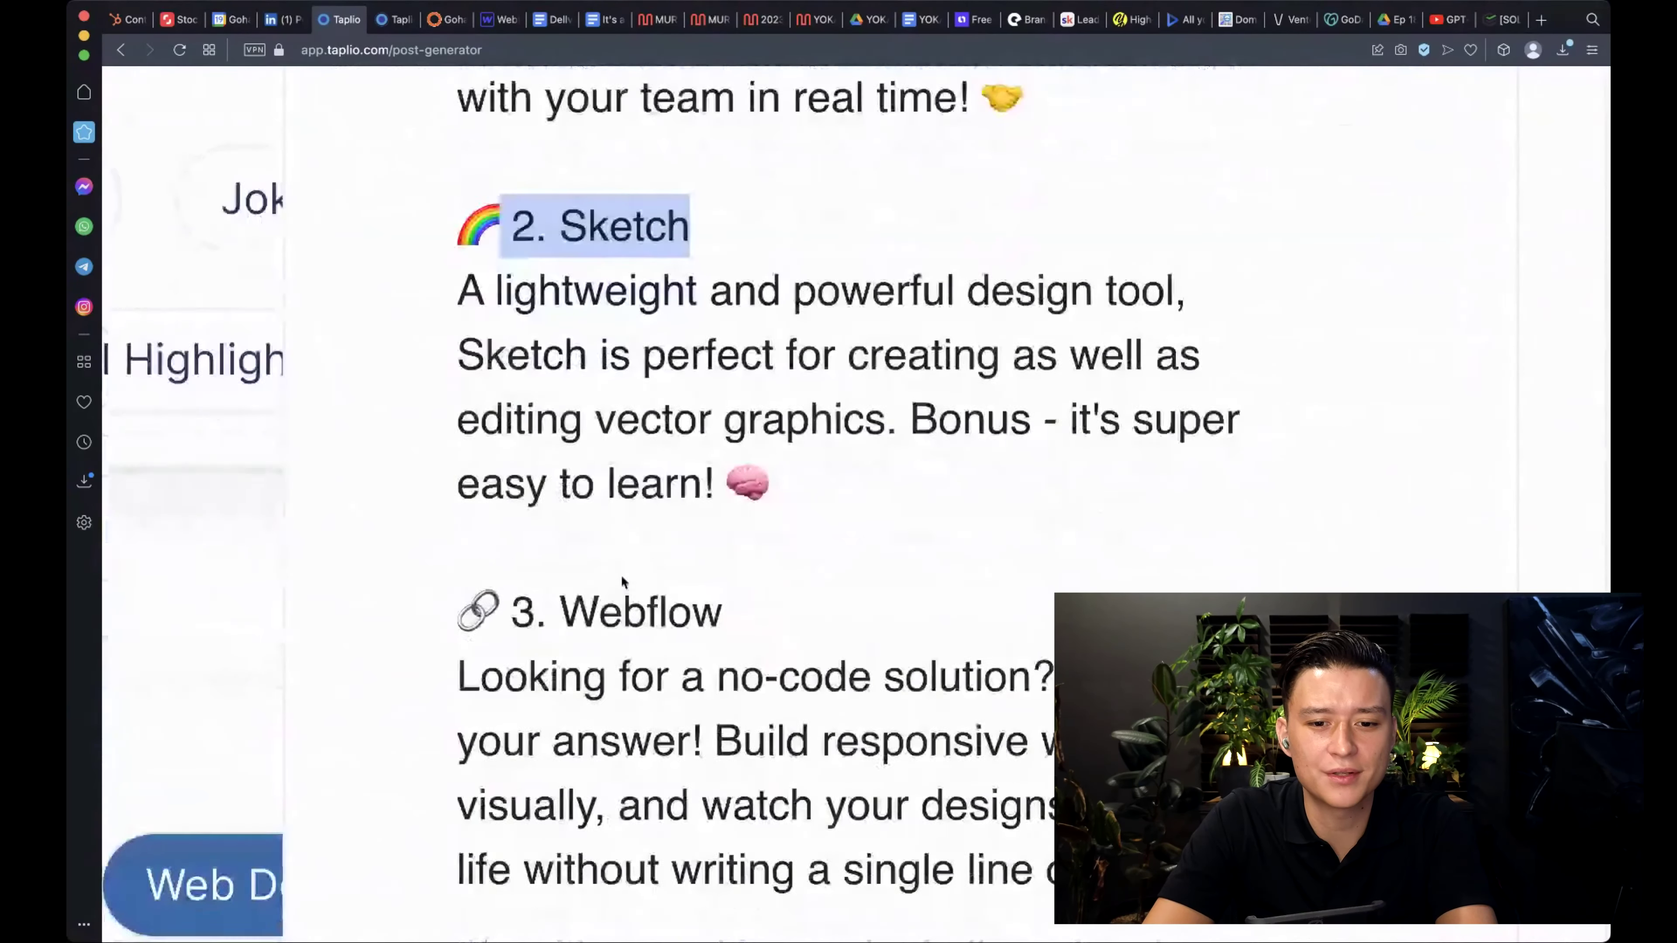
drag(725, 611, 479, 615)
scroll(480, 615, down, 9)
drag(666, 399, 446, 402)
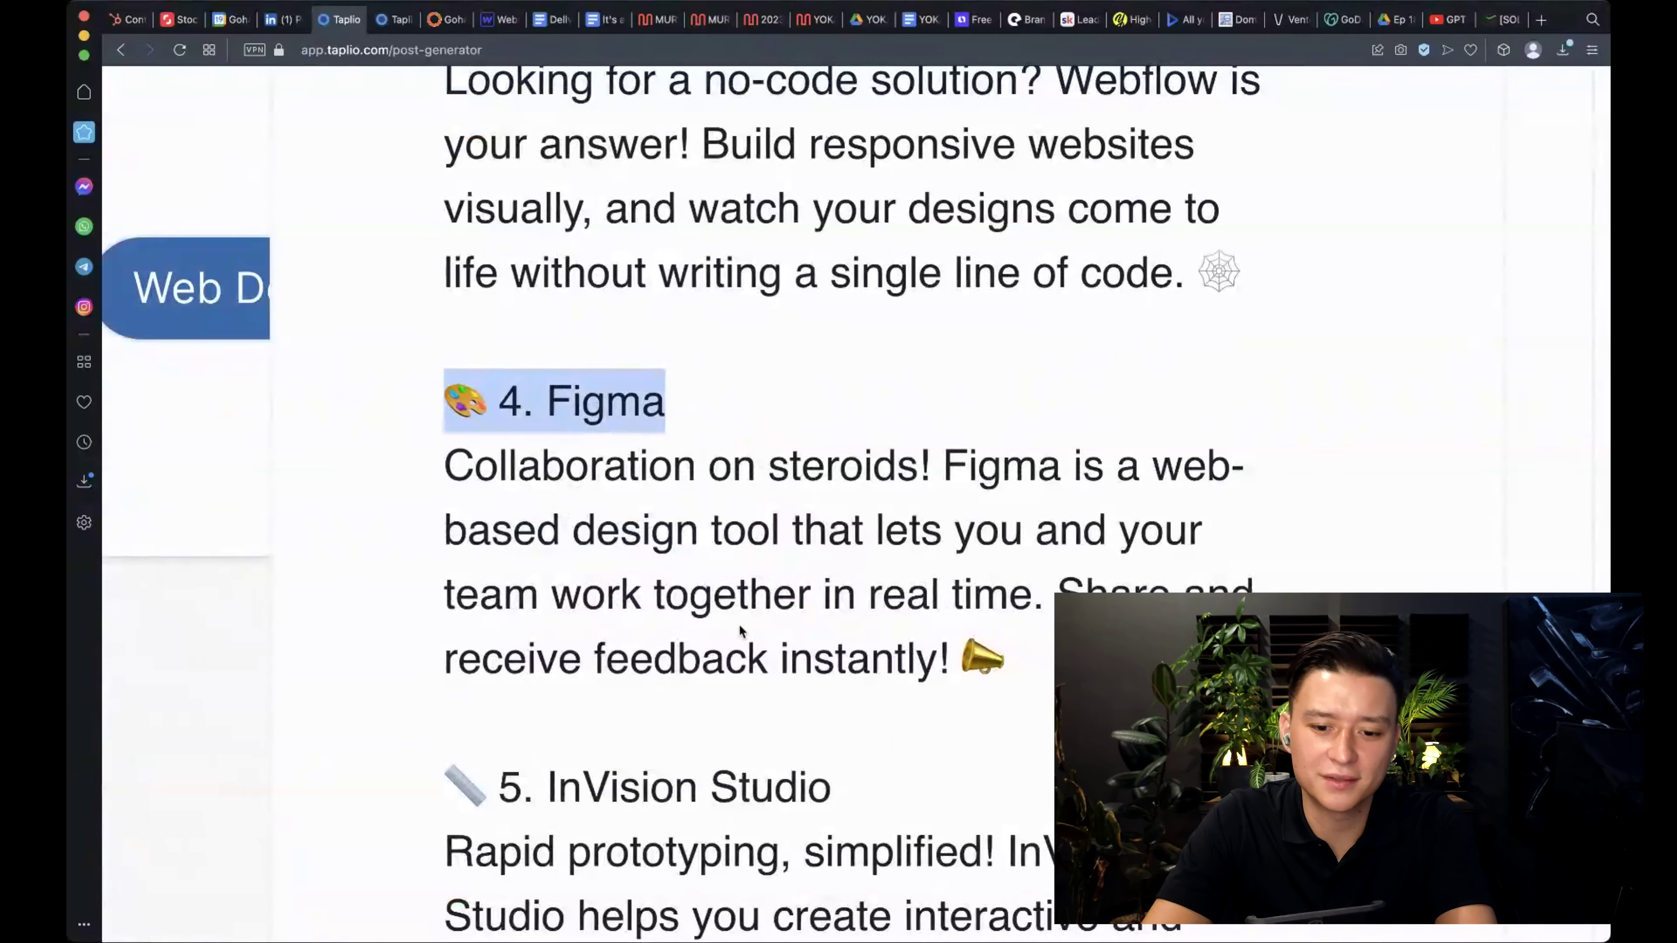
drag(849, 804, 546, 792)
scroll(691, 771, down, 9)
scroll(690, 771, down, 5)
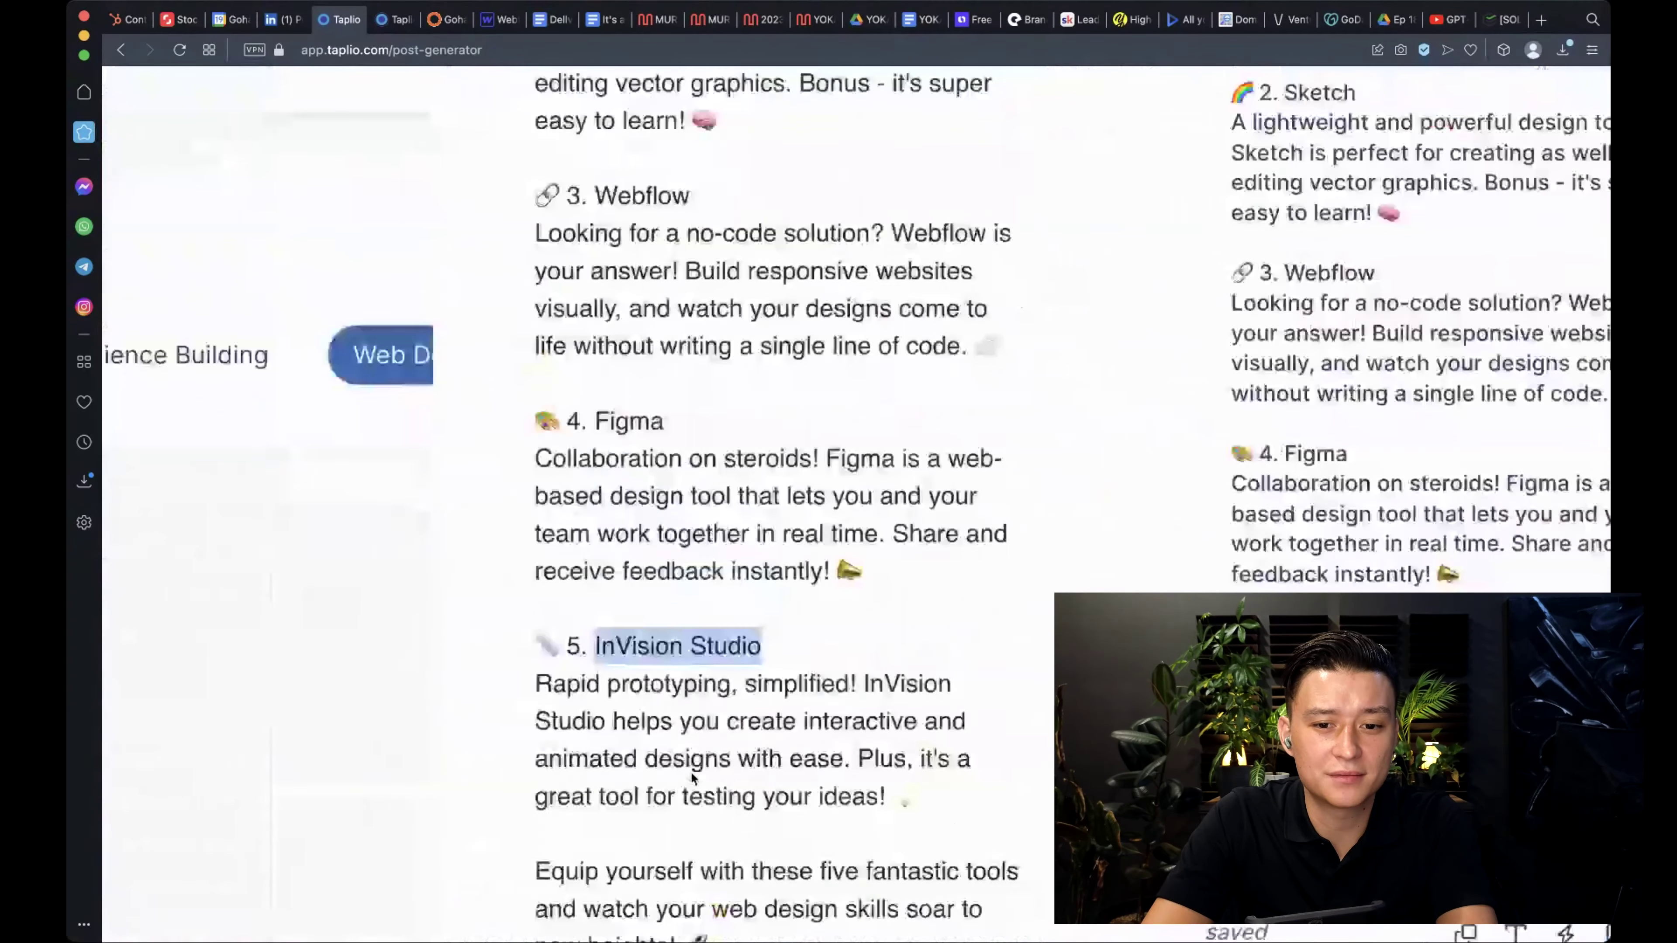
scroll(690, 770, up, 3)
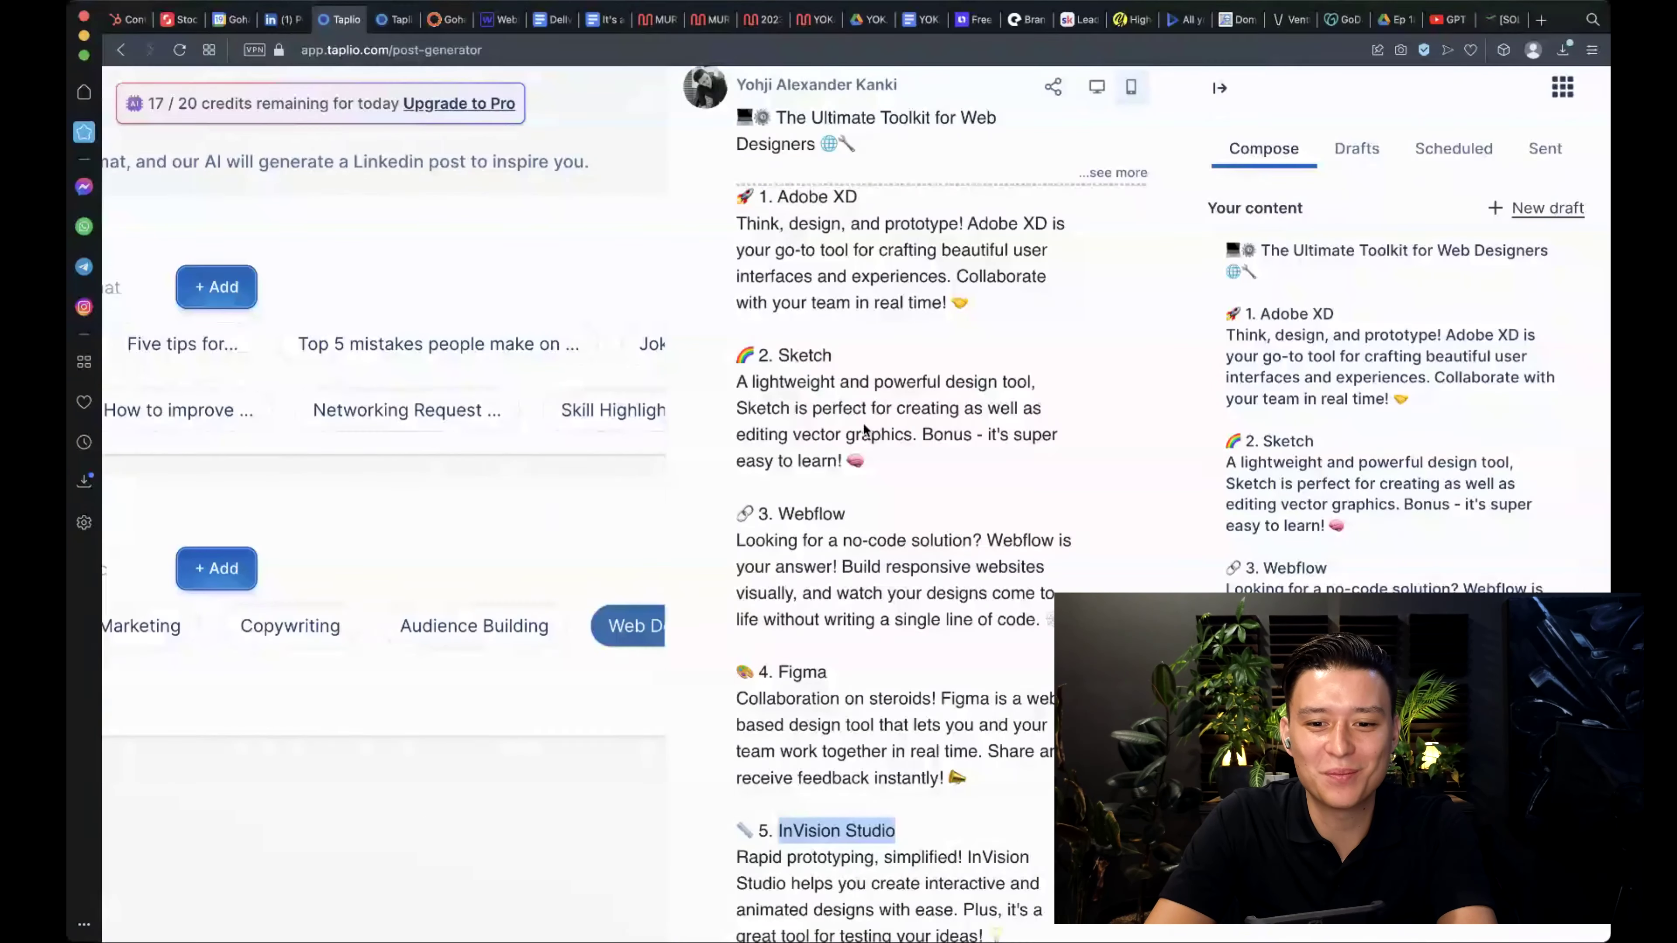
key(super+minus)
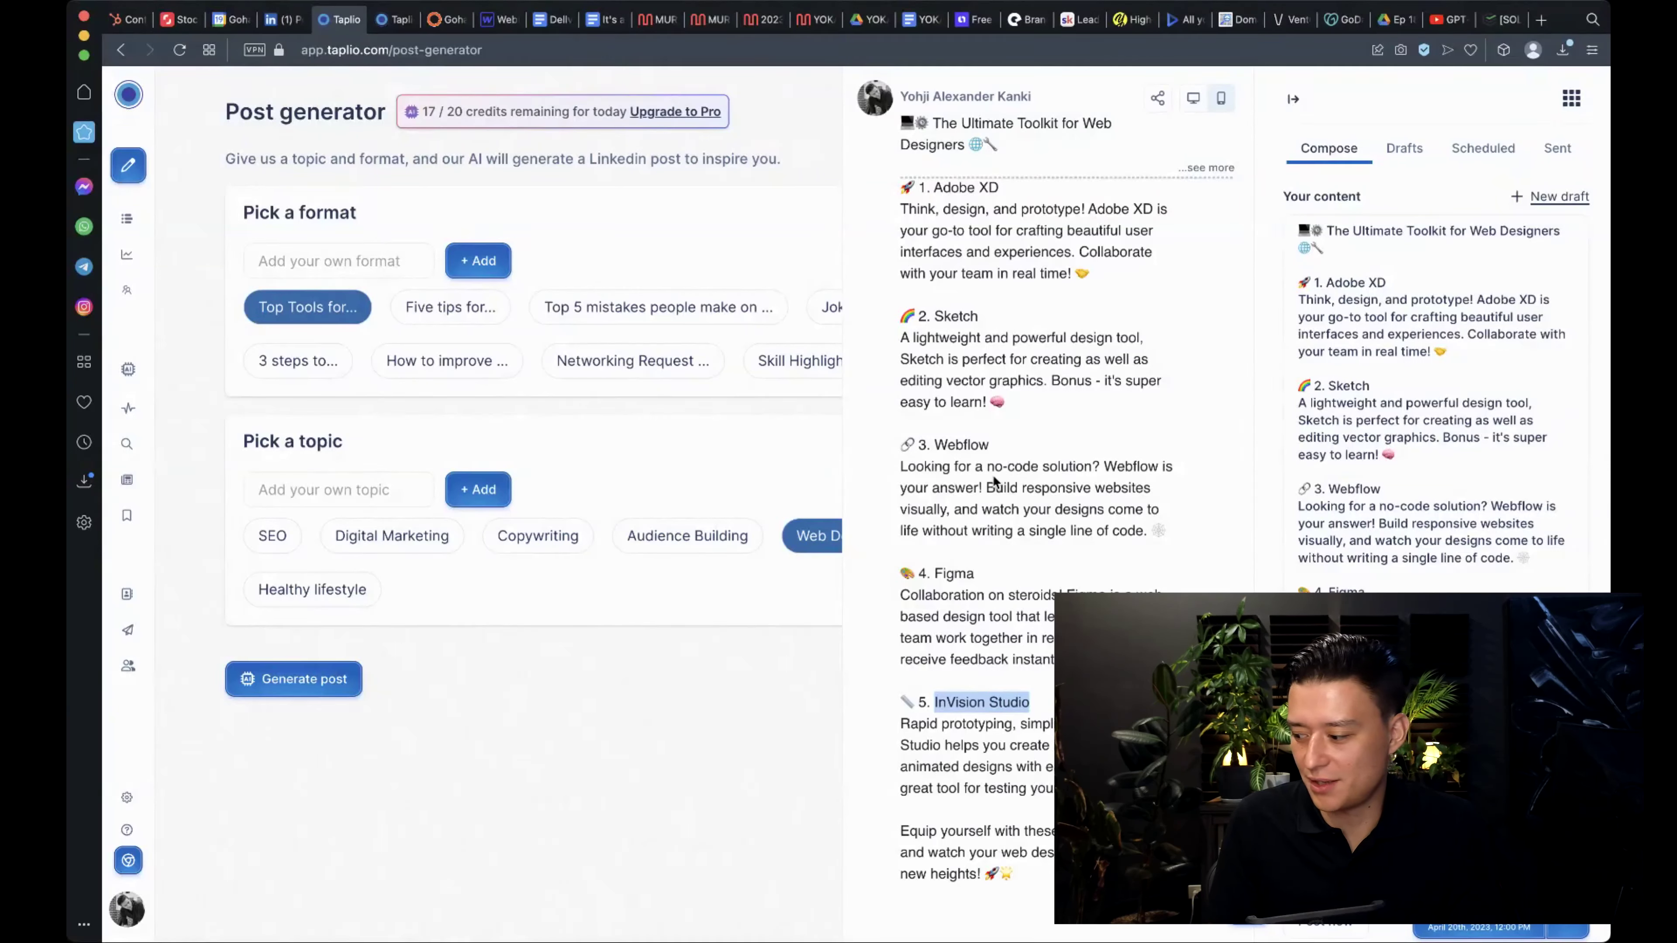
- Open the Viral content page of post inspirations
click(219, 402)
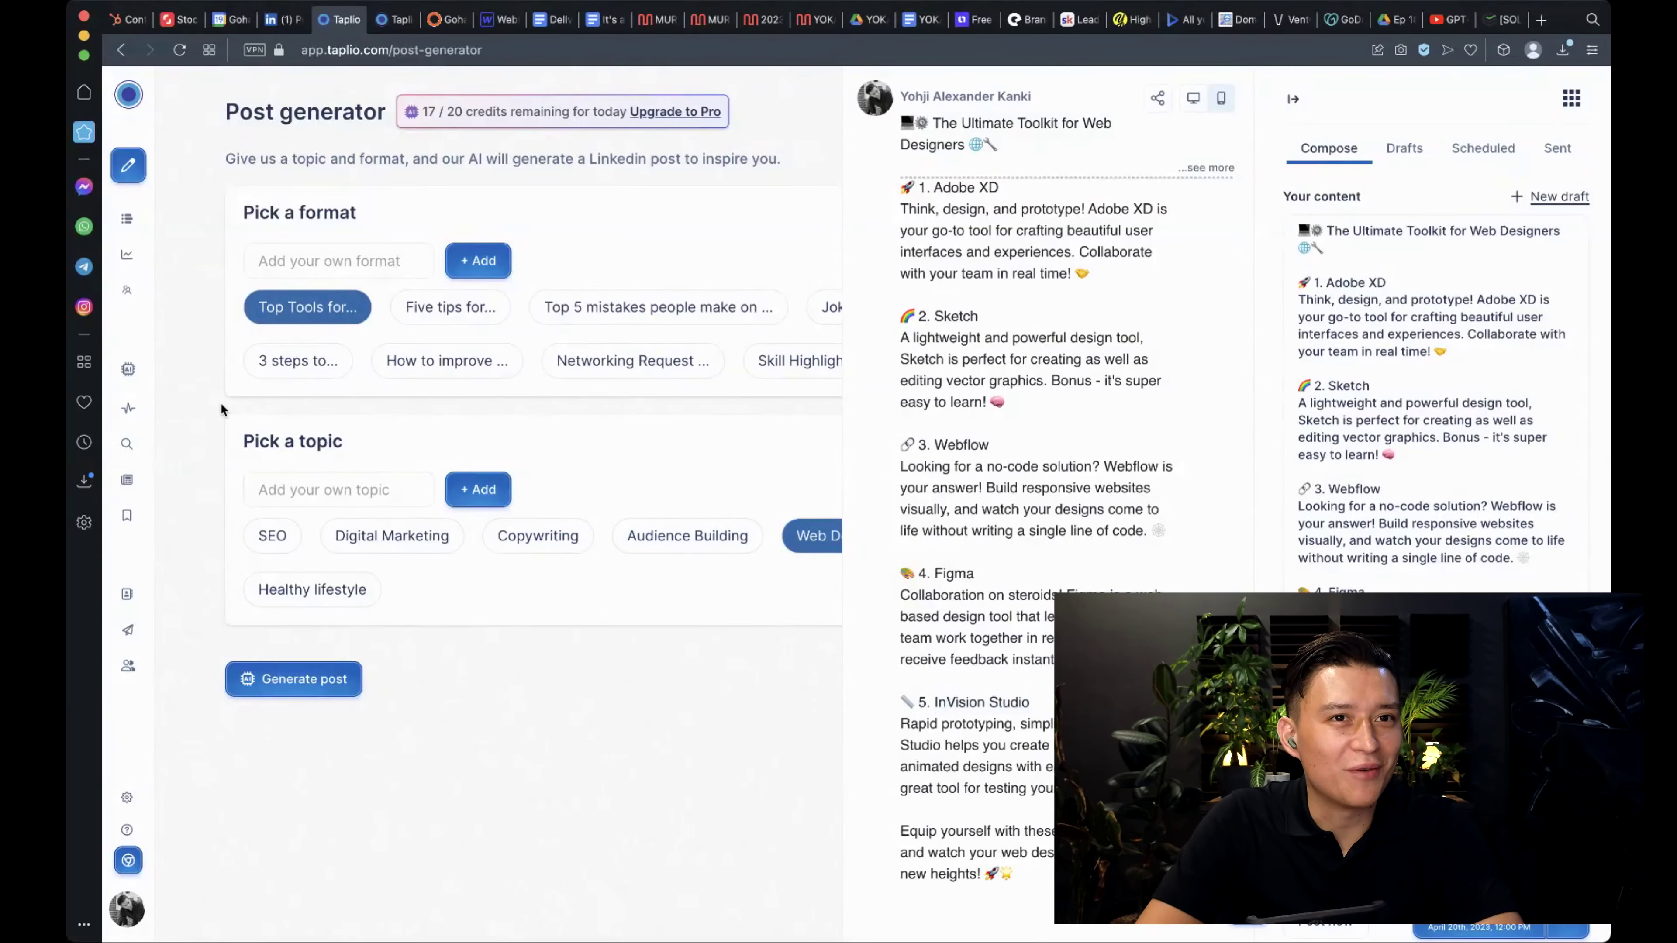
mouse_move(146, 397)
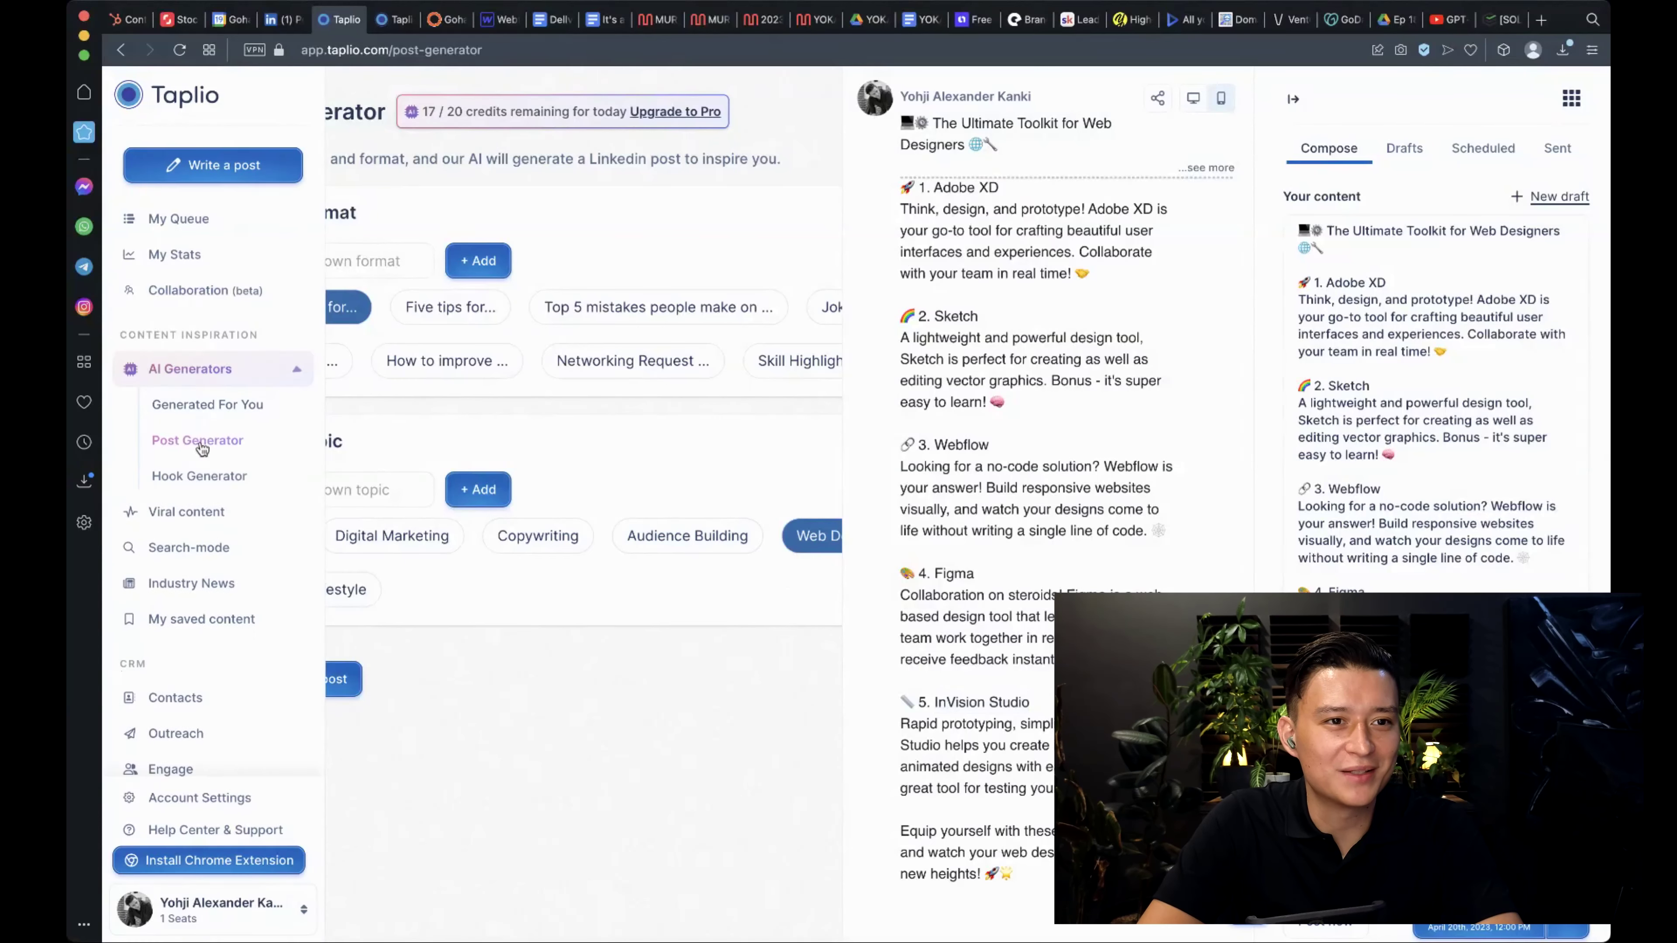
click(251, 521)
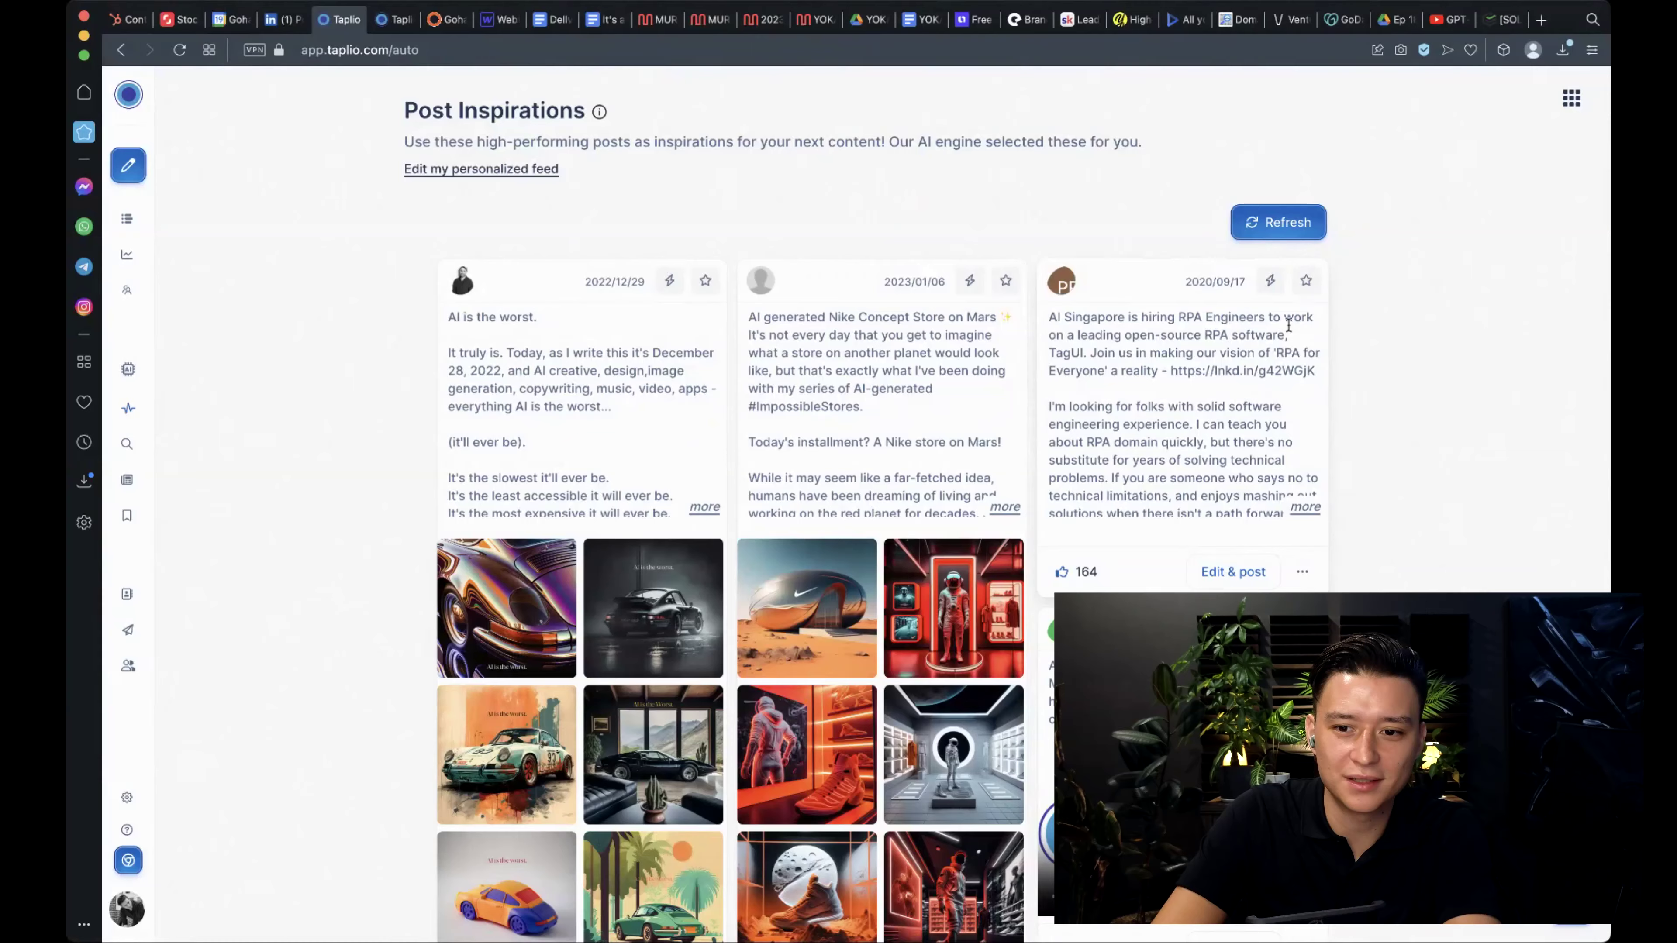
- Look through the suggested high-performing posts, checking their dates, texts, images and like counts
scroll(1208, 284, up, 3)
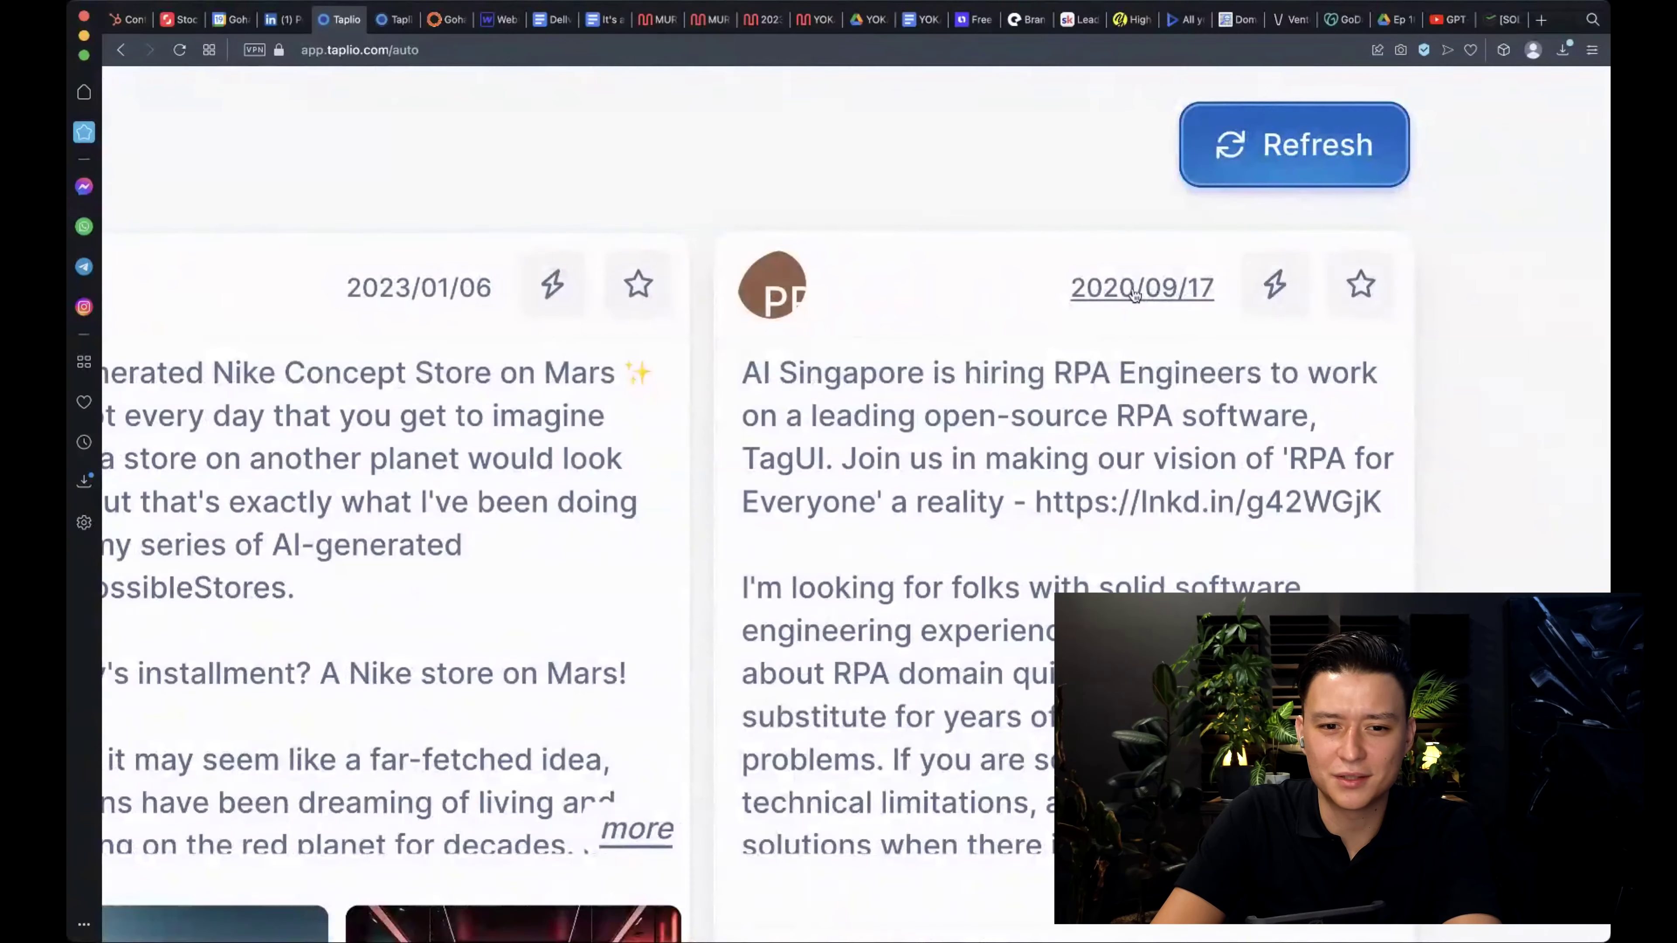
scroll(1130, 297, up, 2)
scroll(1130, 299, down, 2)
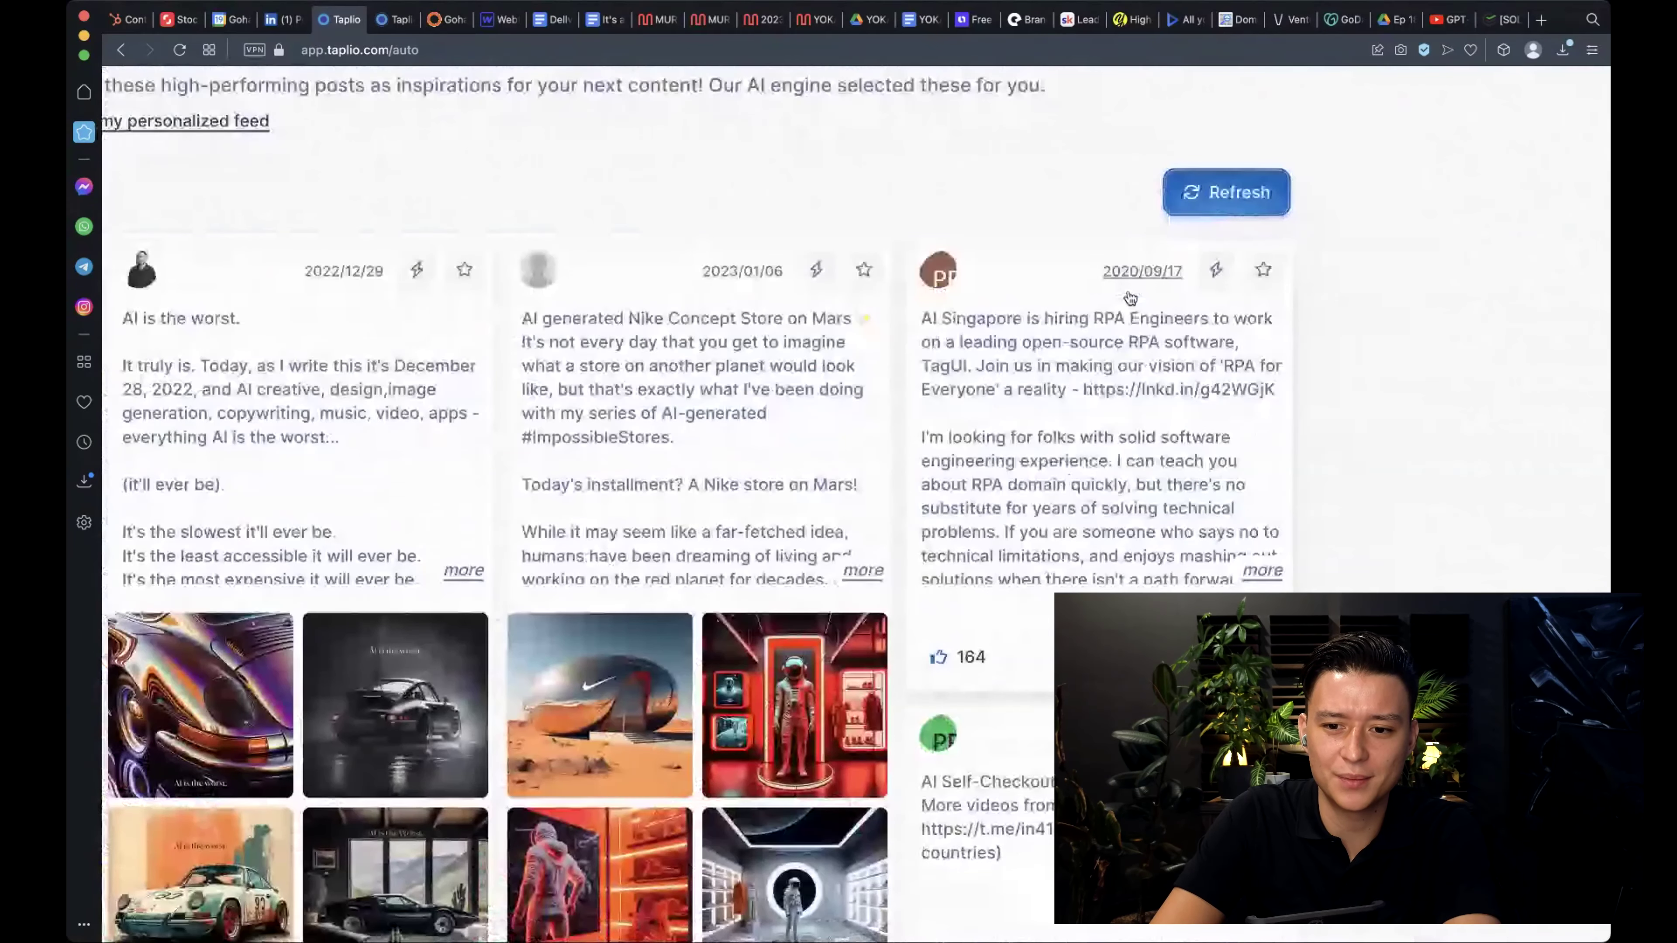
scroll(1129, 299, down, 3)
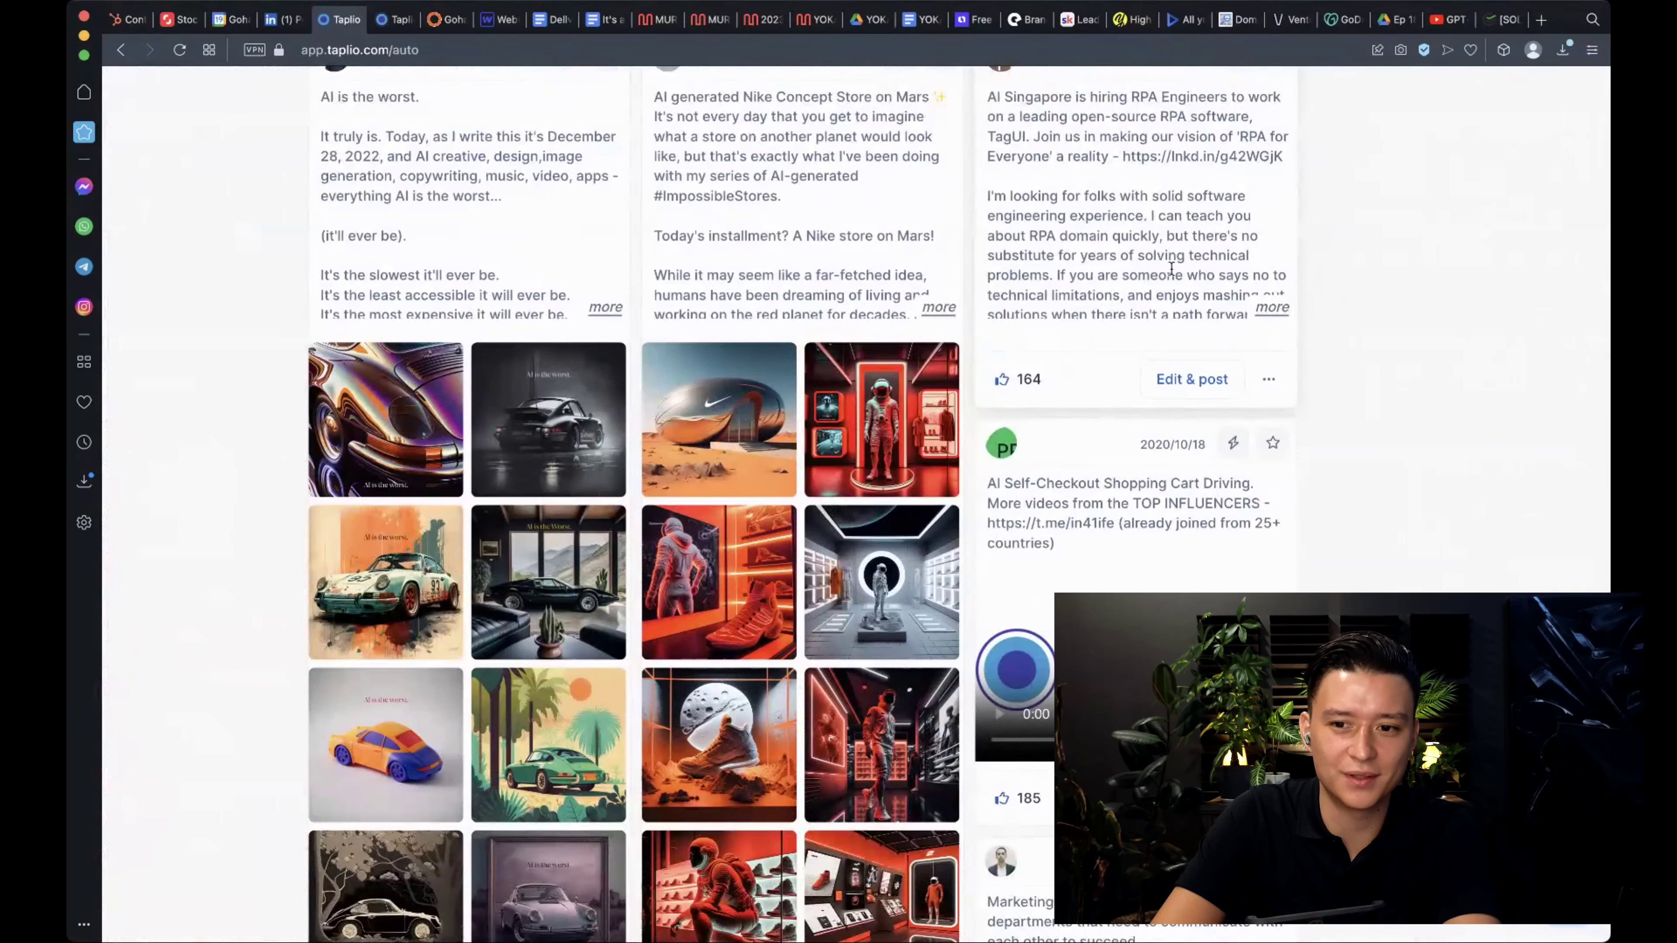
scroll(1171, 268, up, 3)
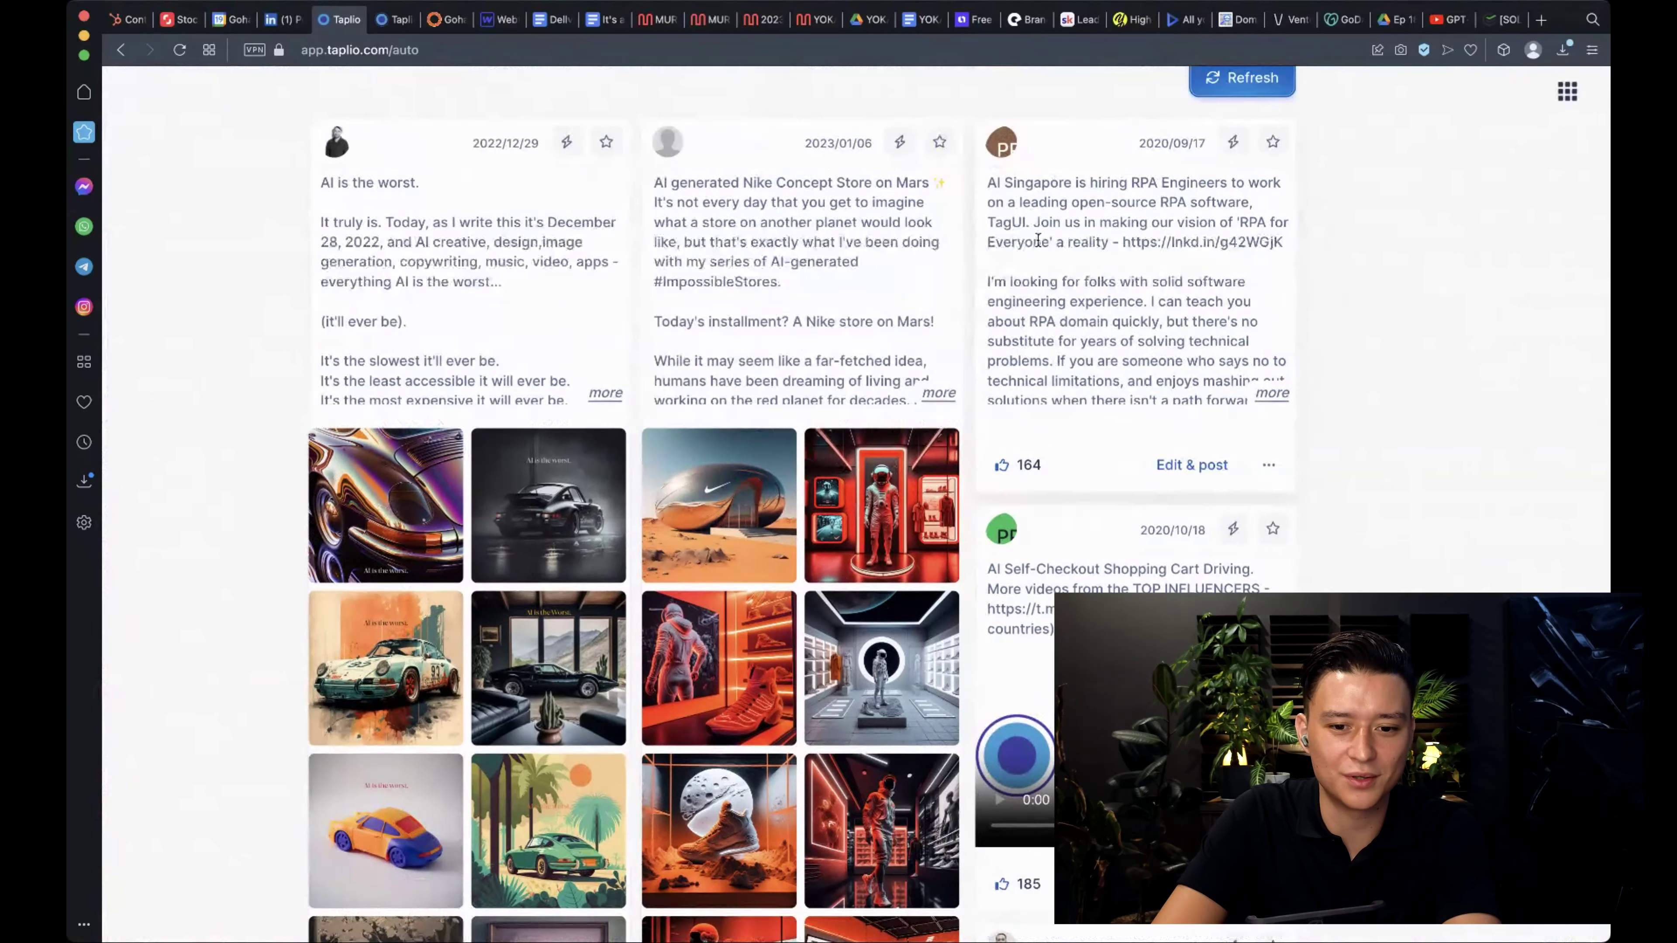
scroll(948, 338, down, 6)
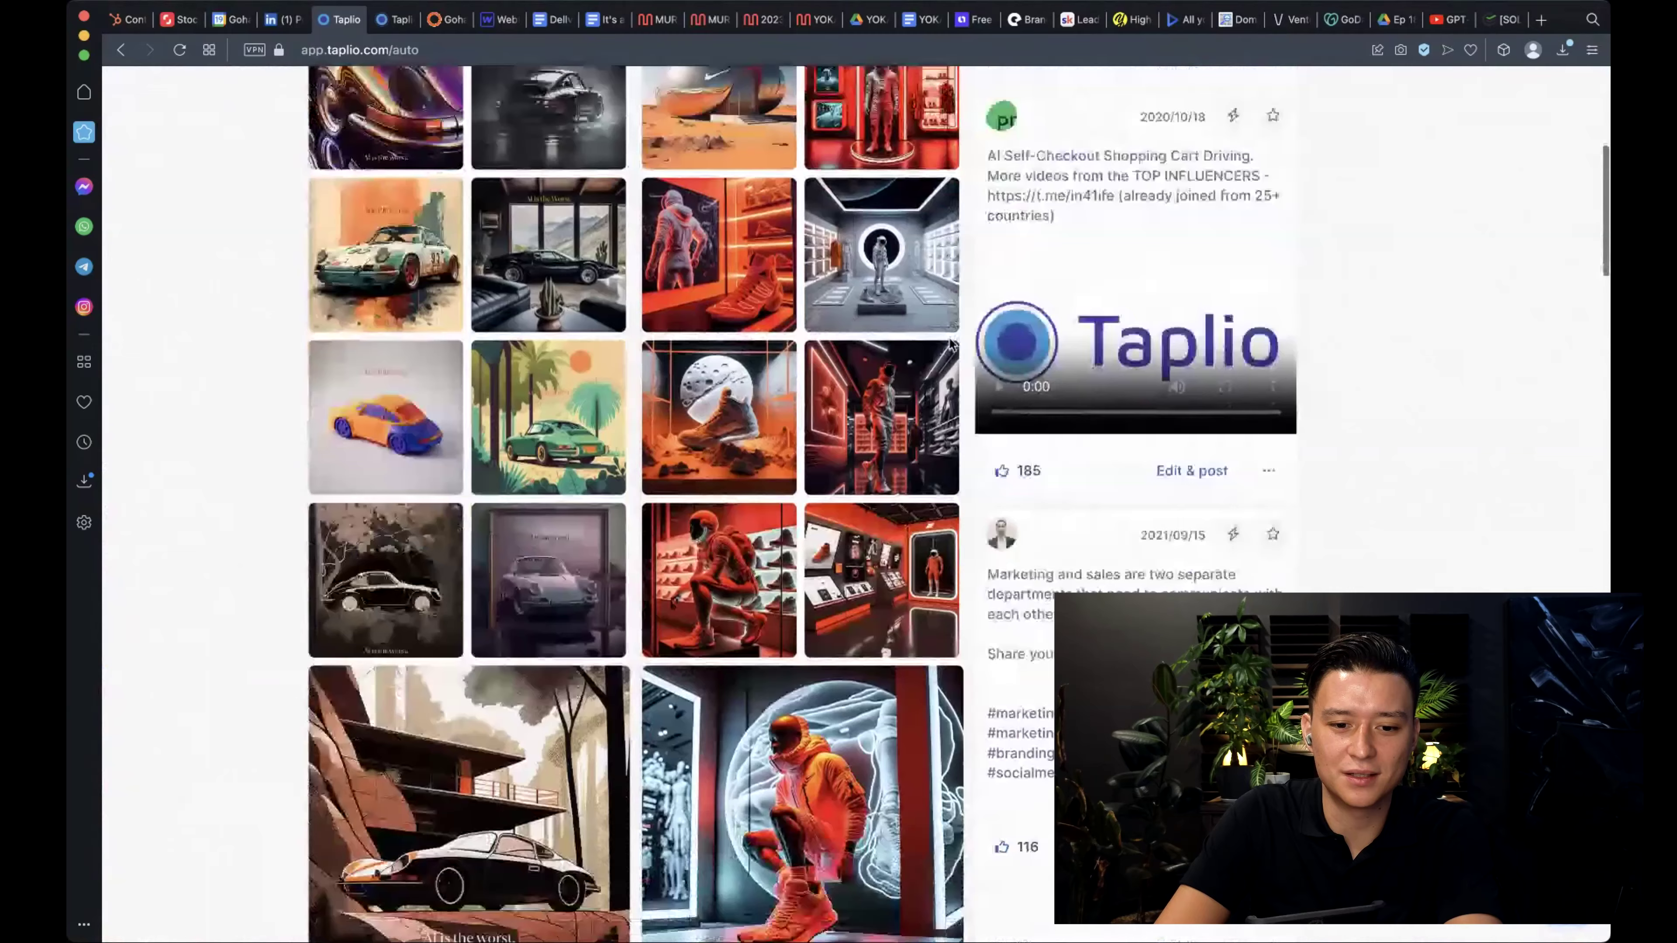
scroll(948, 338, down, 6)
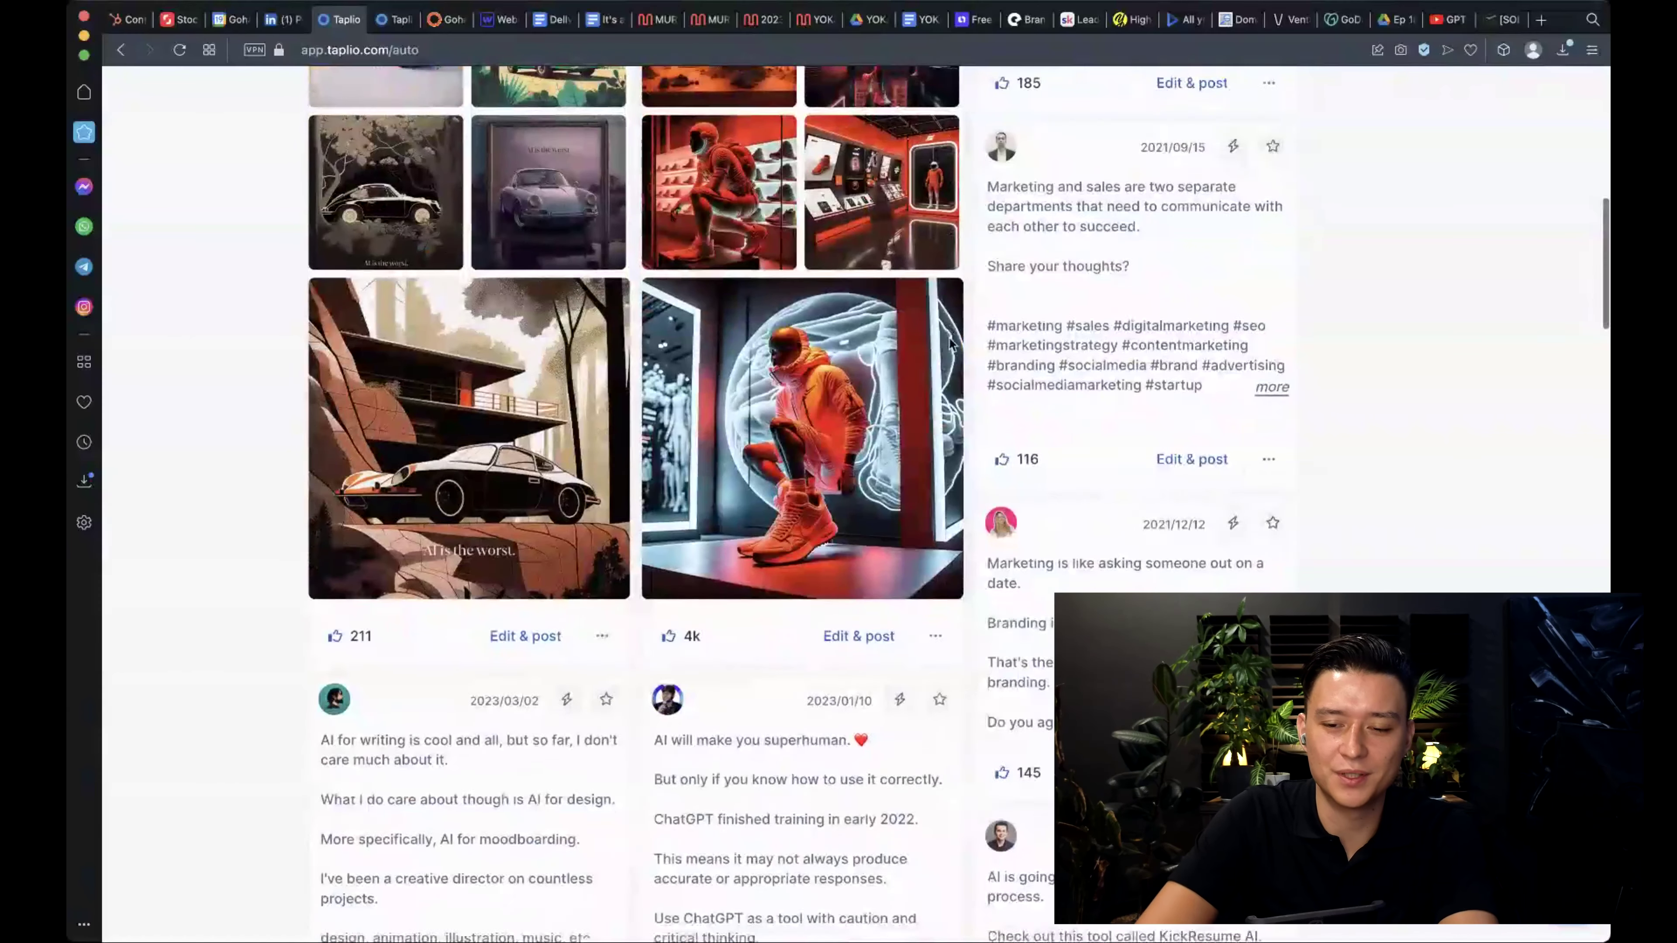
- Generate an AI variation of the 2021/09/15 post about marketing and sales being separate departments, leaving the freedom level midway between Conservative and Wild
scroll(948, 337, up, 1)
scroll(1217, 259, up, 5)
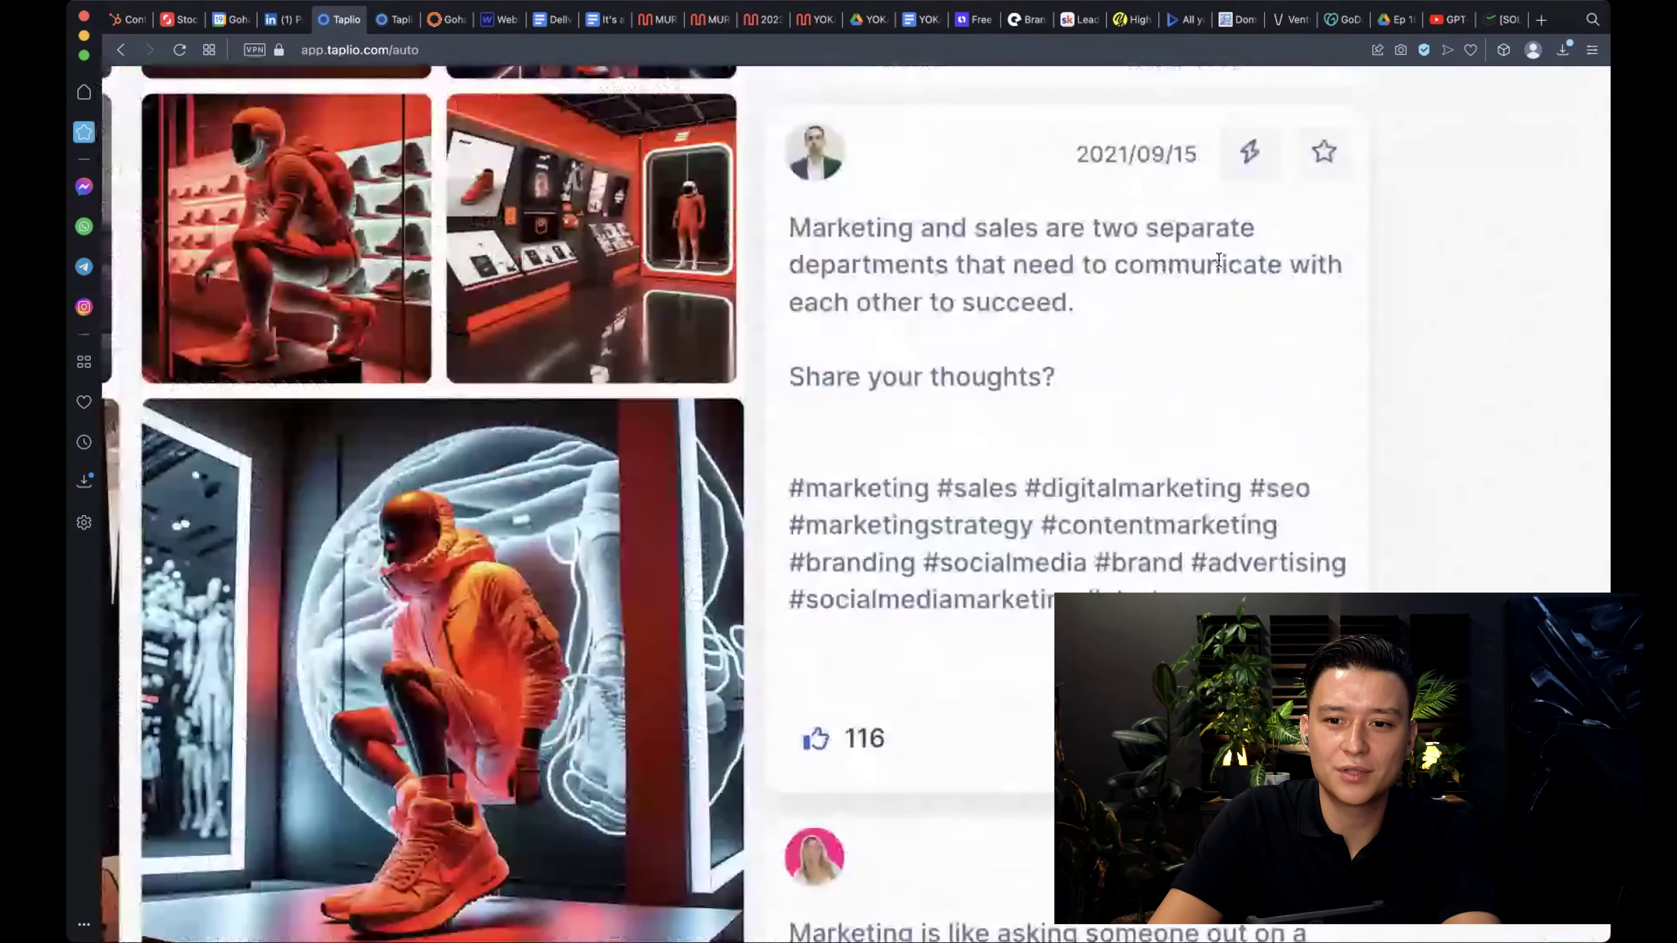
scroll(1218, 259, down, 5)
scroll(691, 166, up, 3)
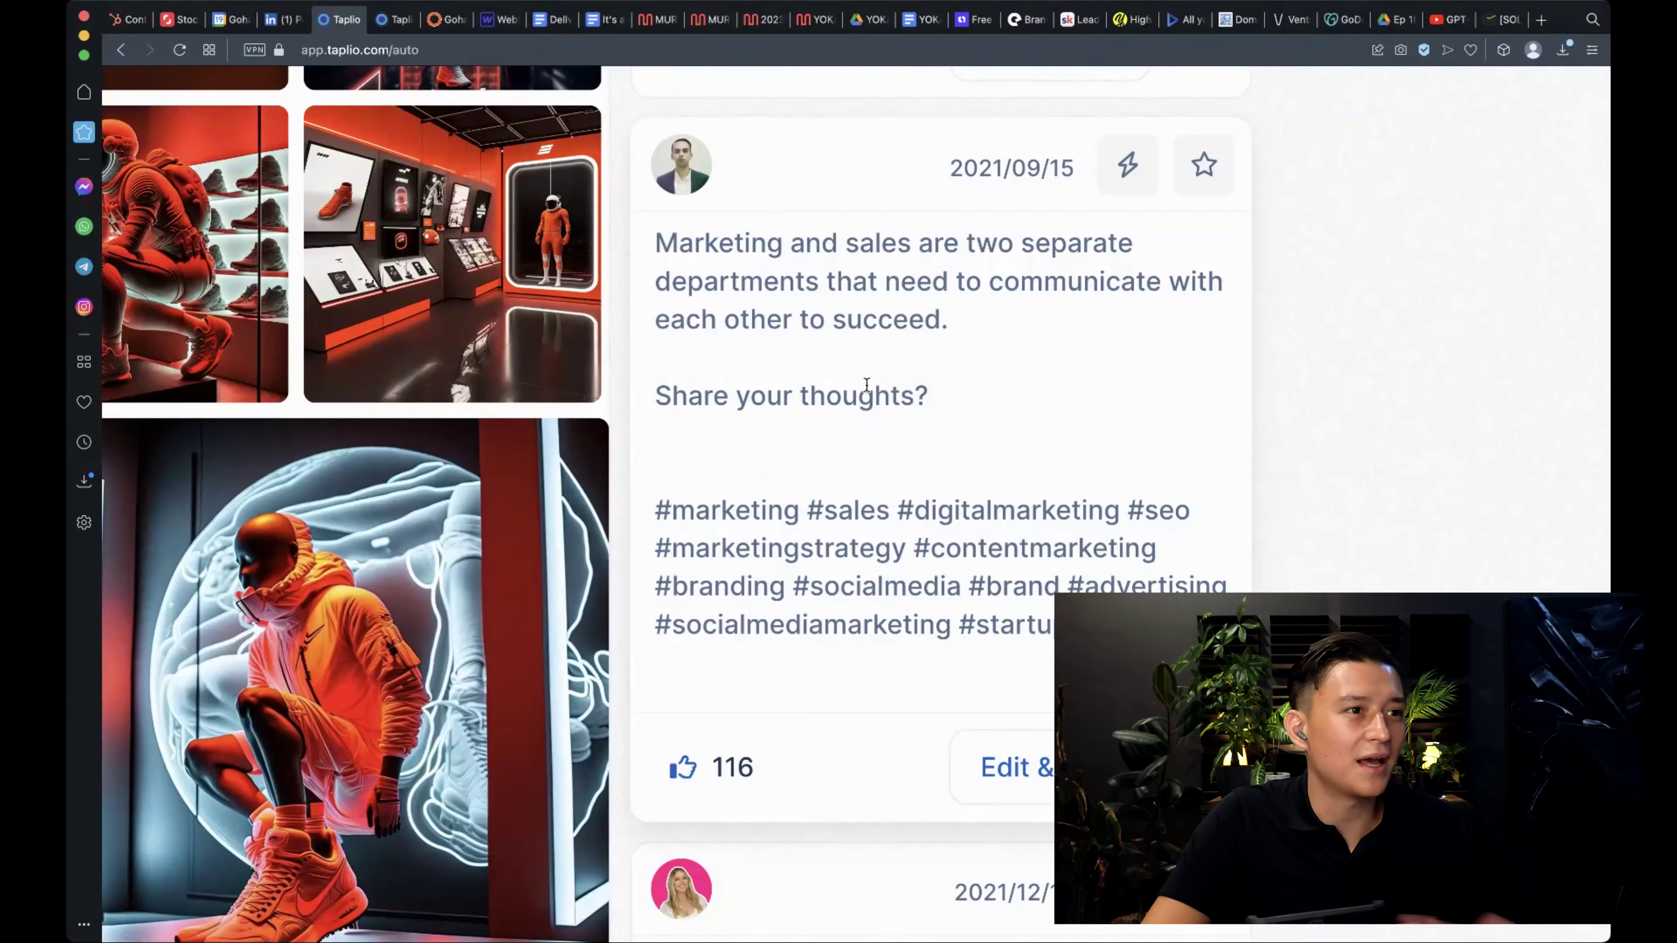
scroll(1024, 362, right, 3)
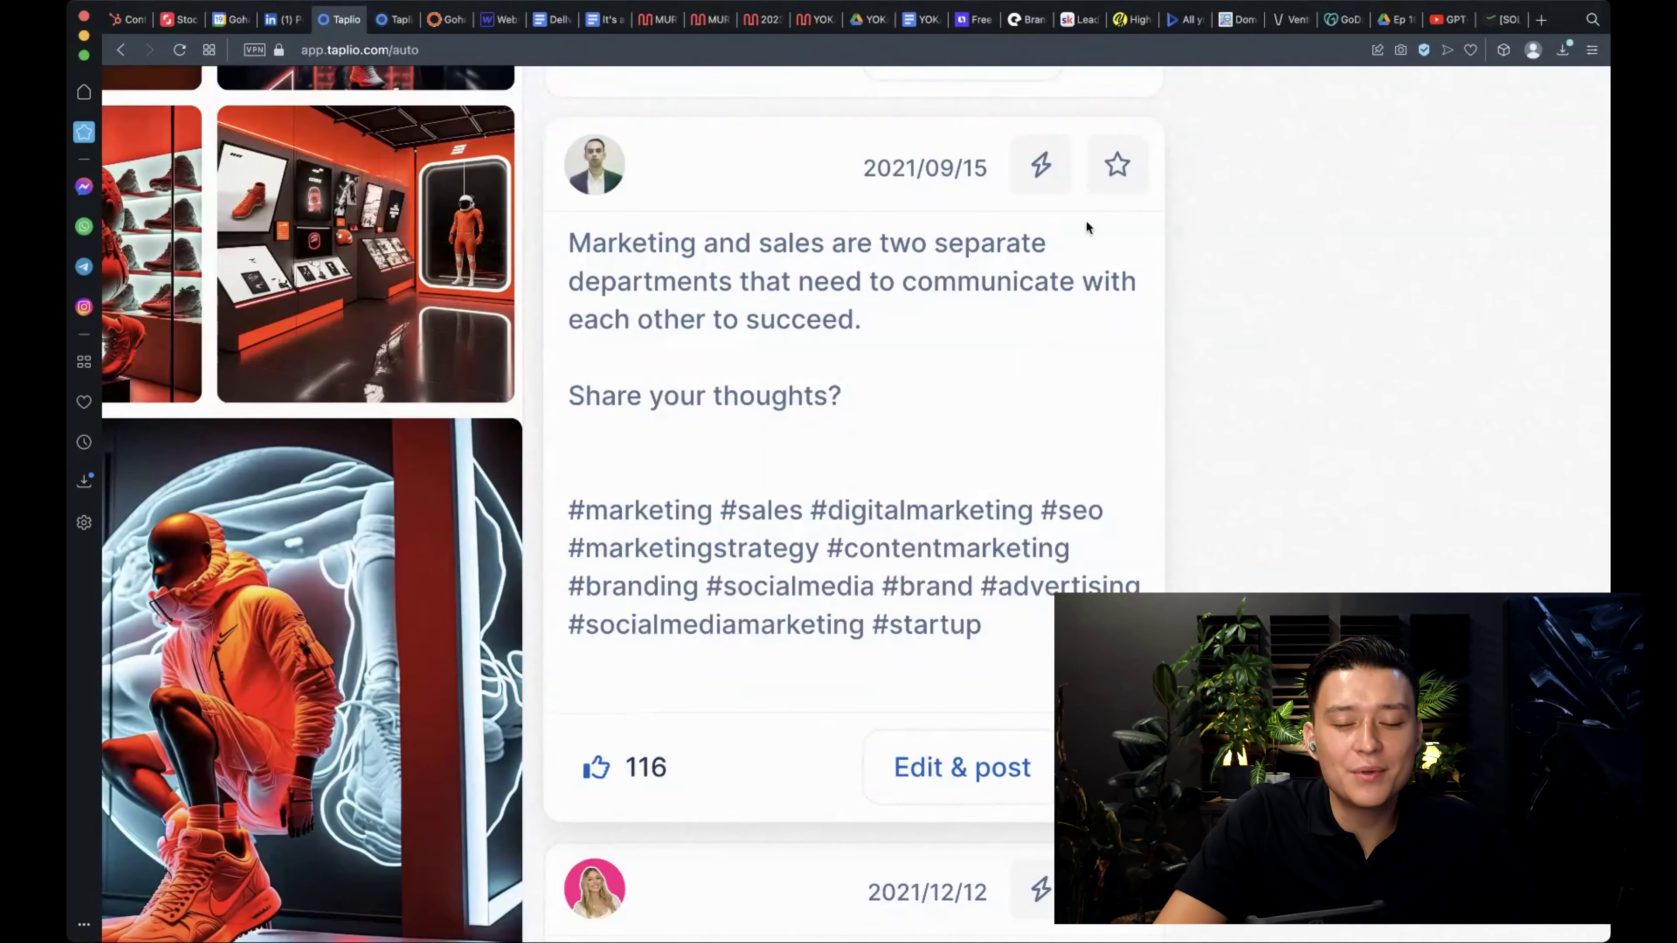
scroll(985, 210, up, 1)
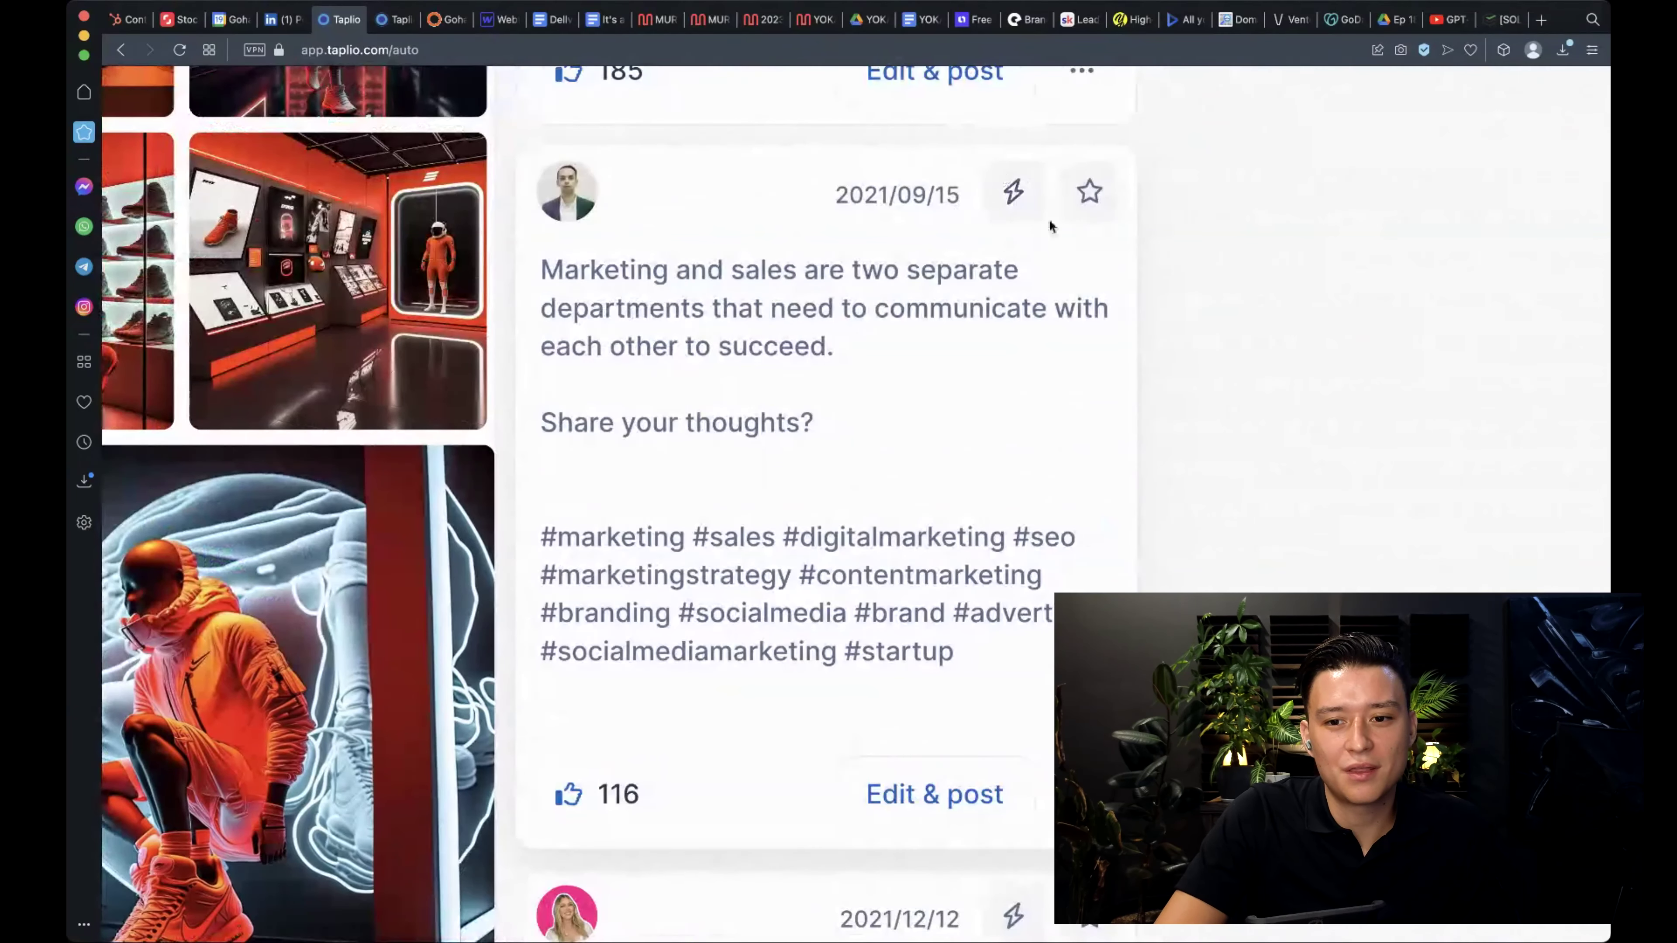
click(1012, 198)
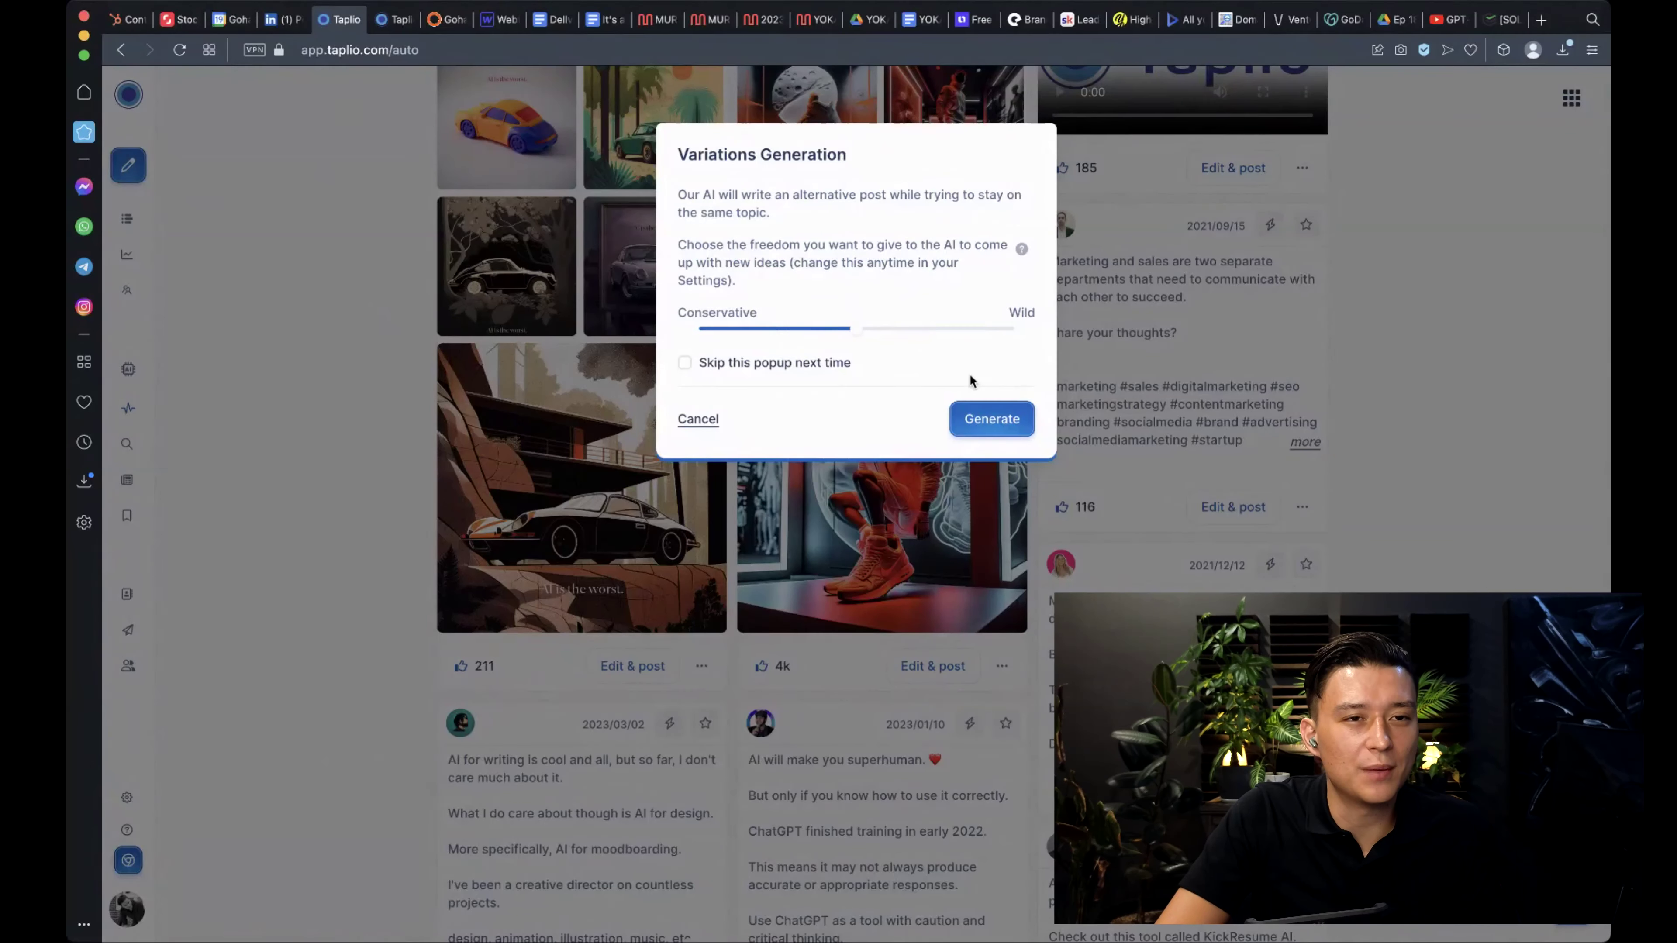
click(970, 423)
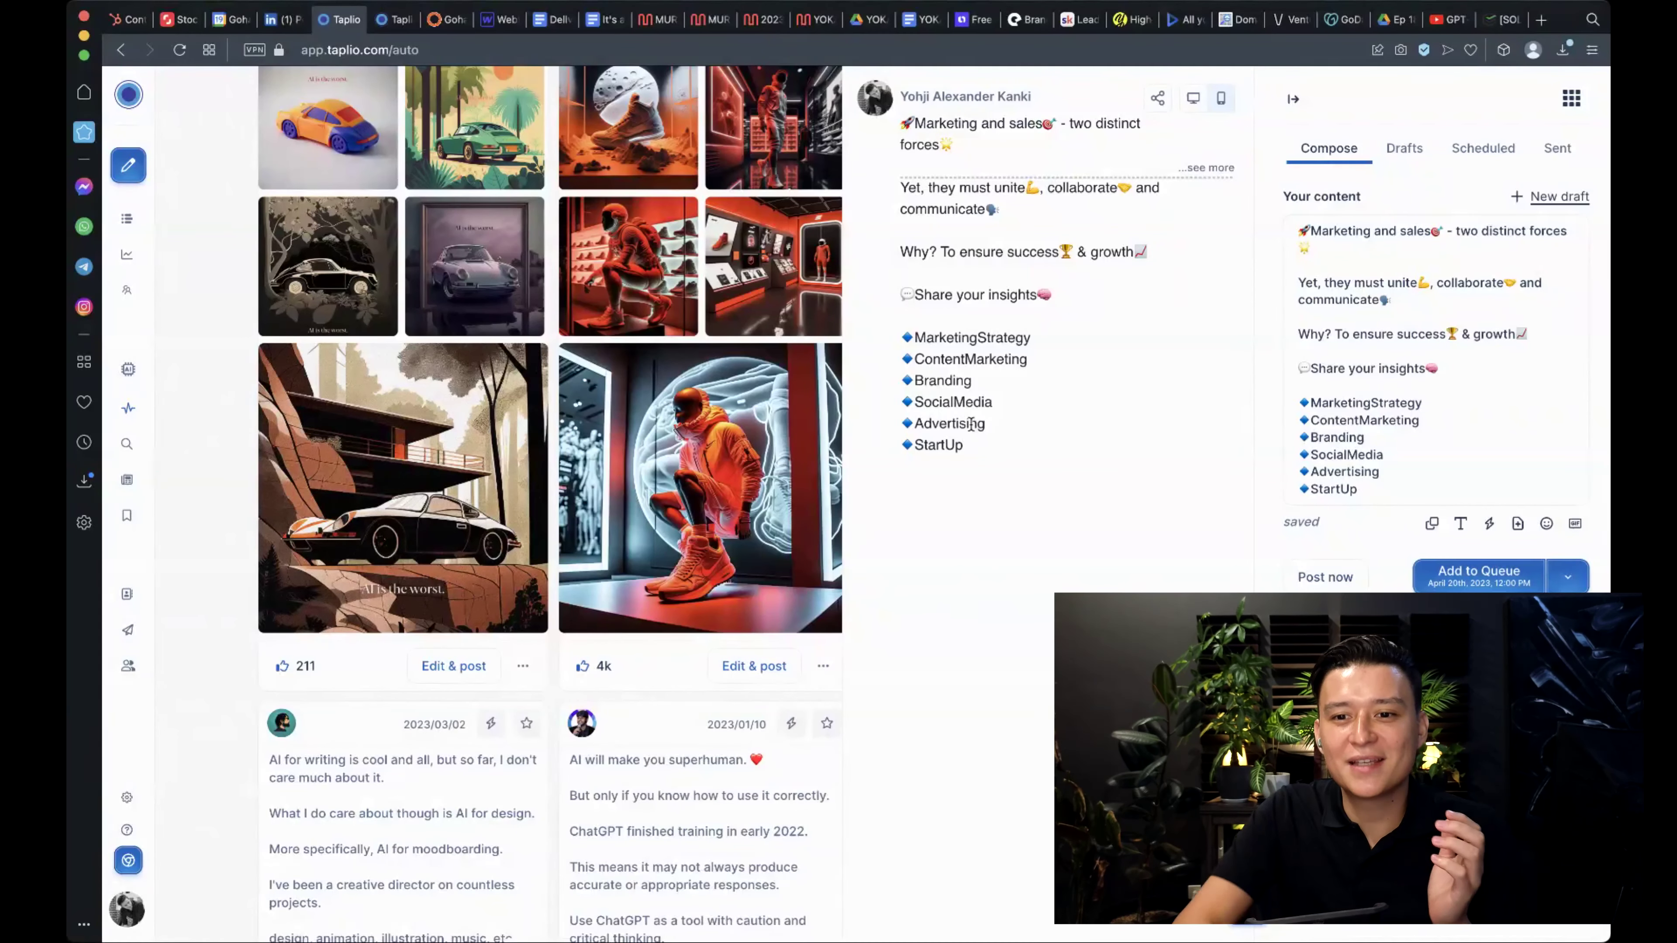
- Read the generated marketing and sales variation up close, highlighting its closing list of topics from MarketingStrategy to StartUp
scroll(1145, 231, up, 5)
scroll(1147, 238, down, 5)
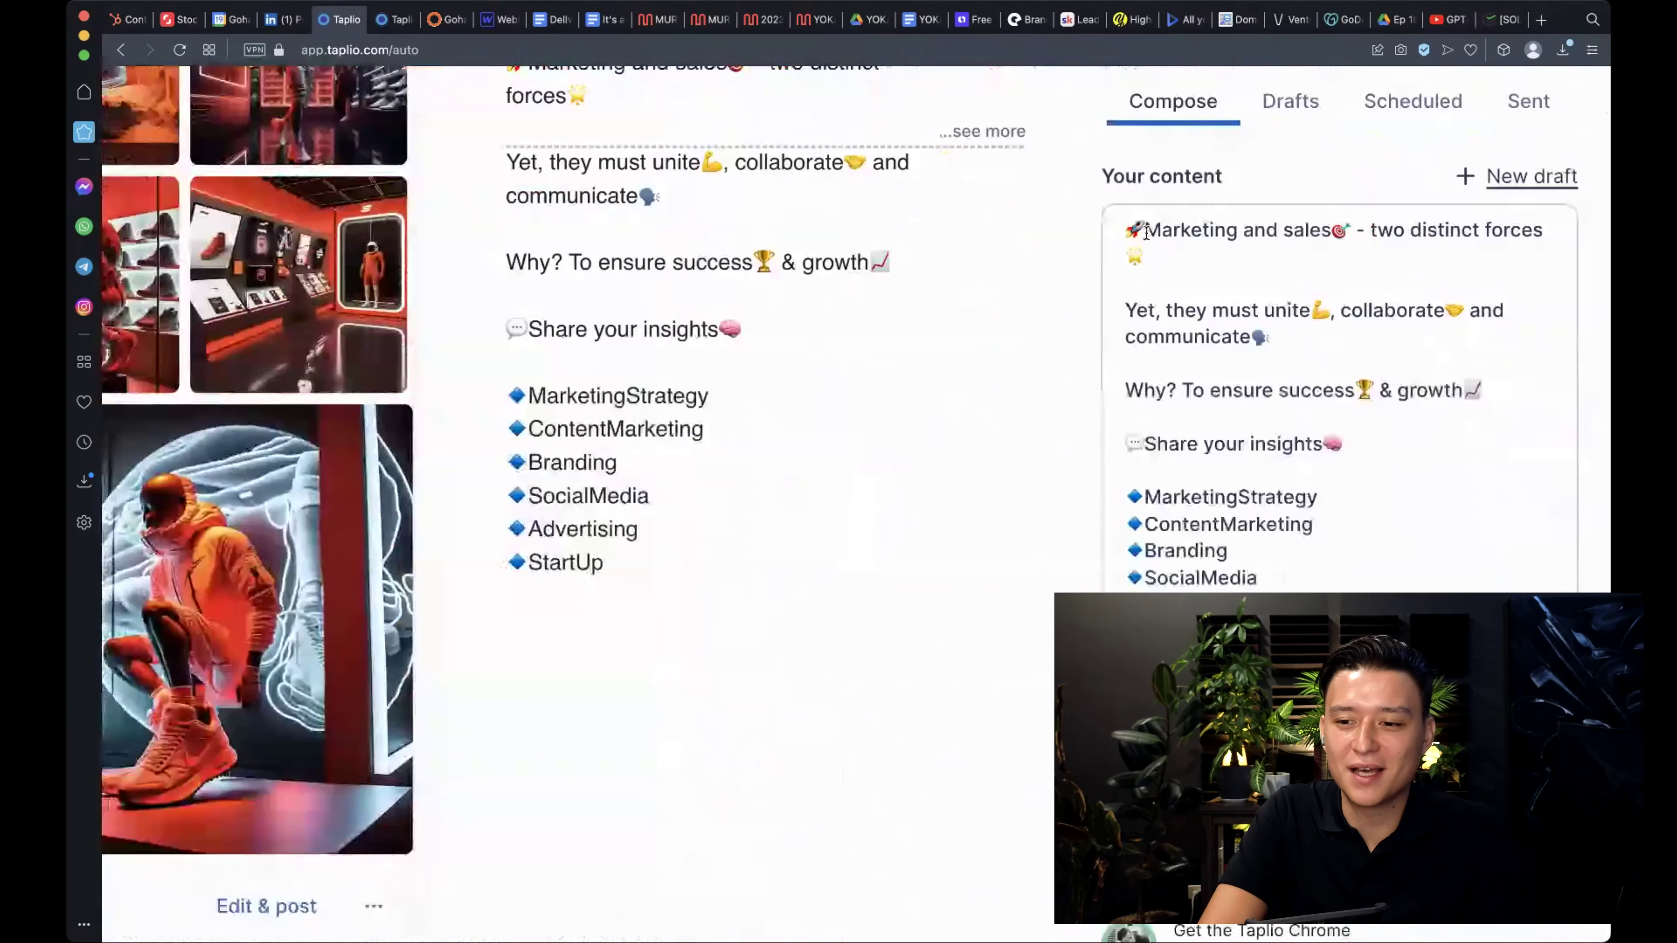
scroll(1365, 285, up, 5)
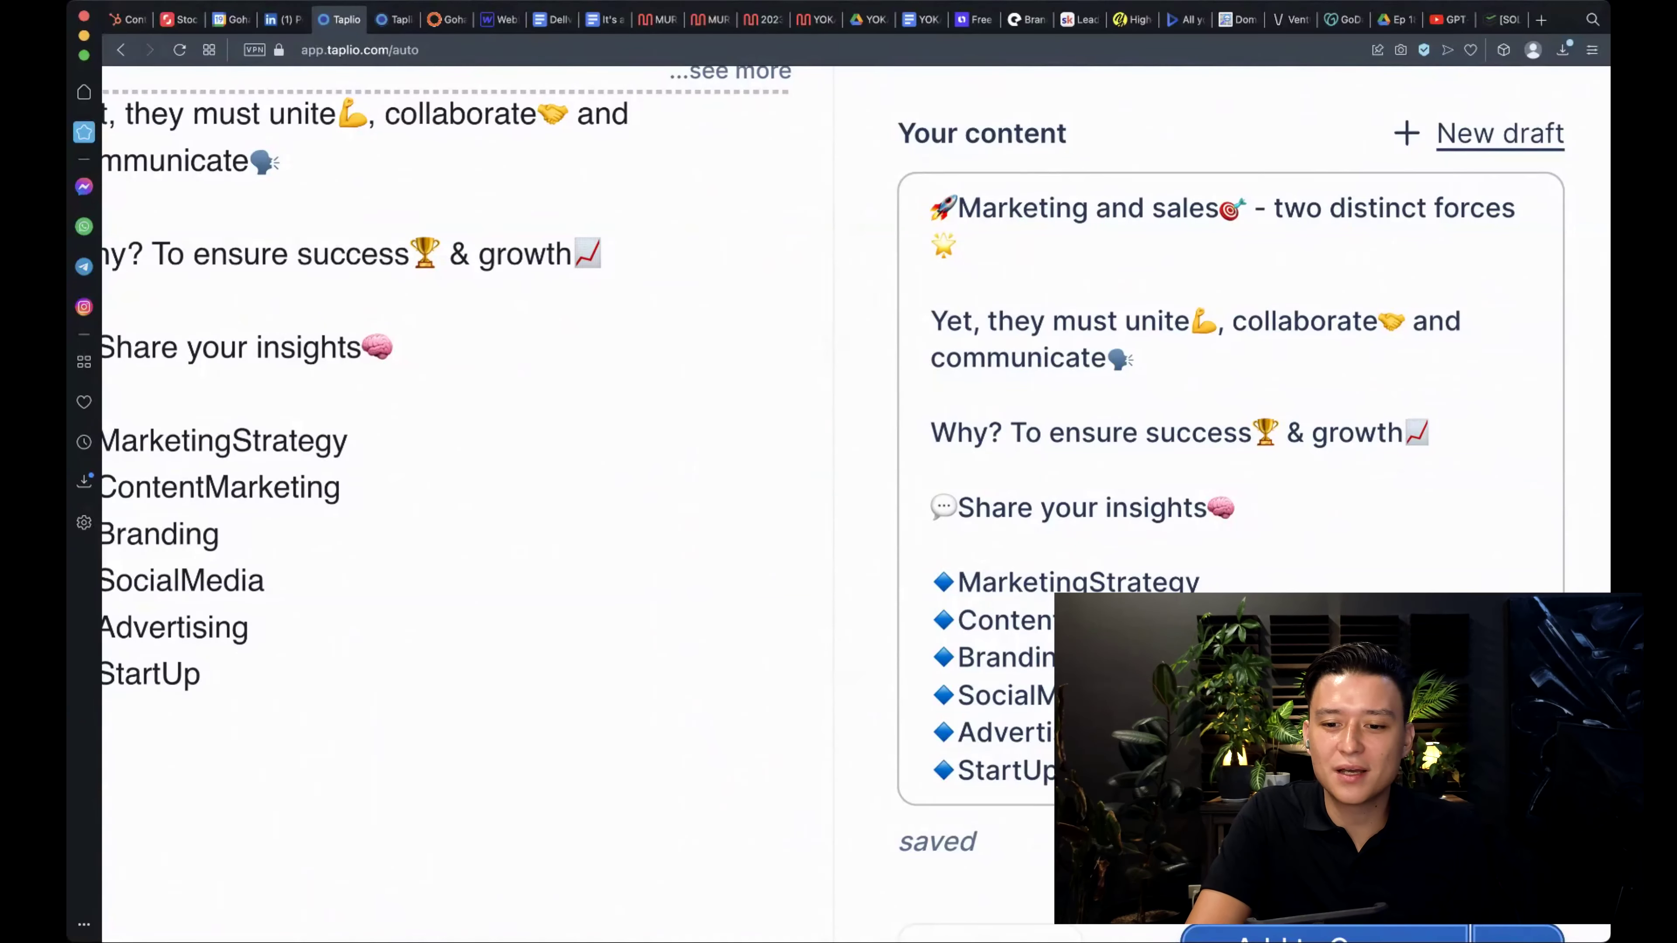
drag(1089, 773, 913, 561)
click(1002, 557)
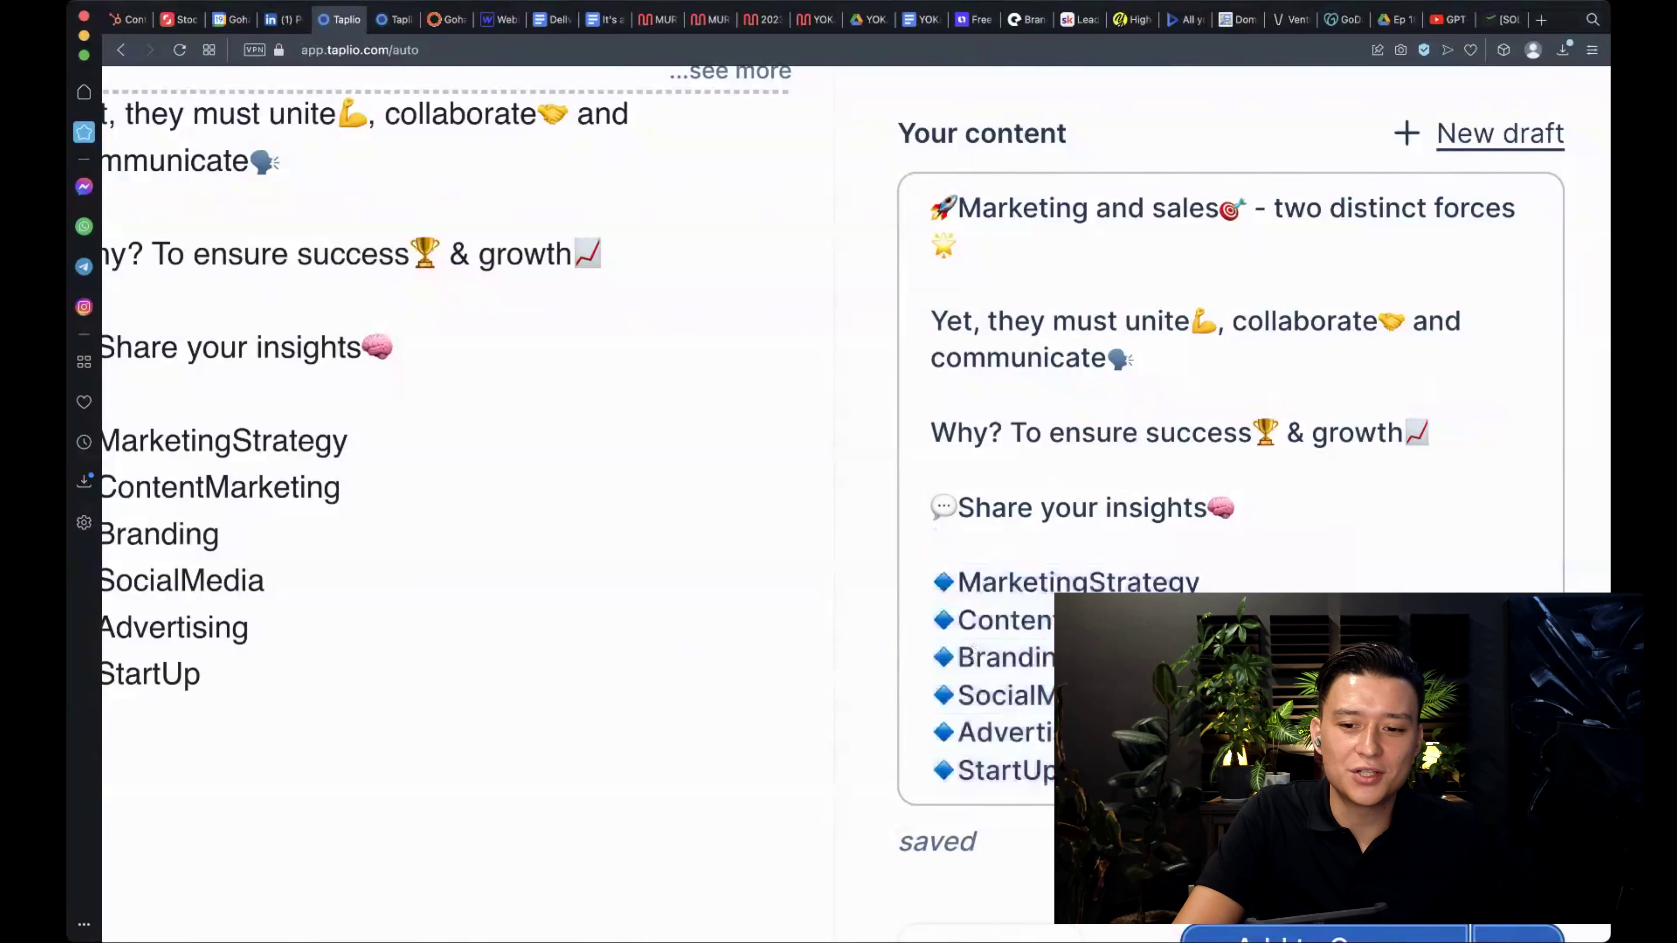
drag(1082, 776, 910, 583)
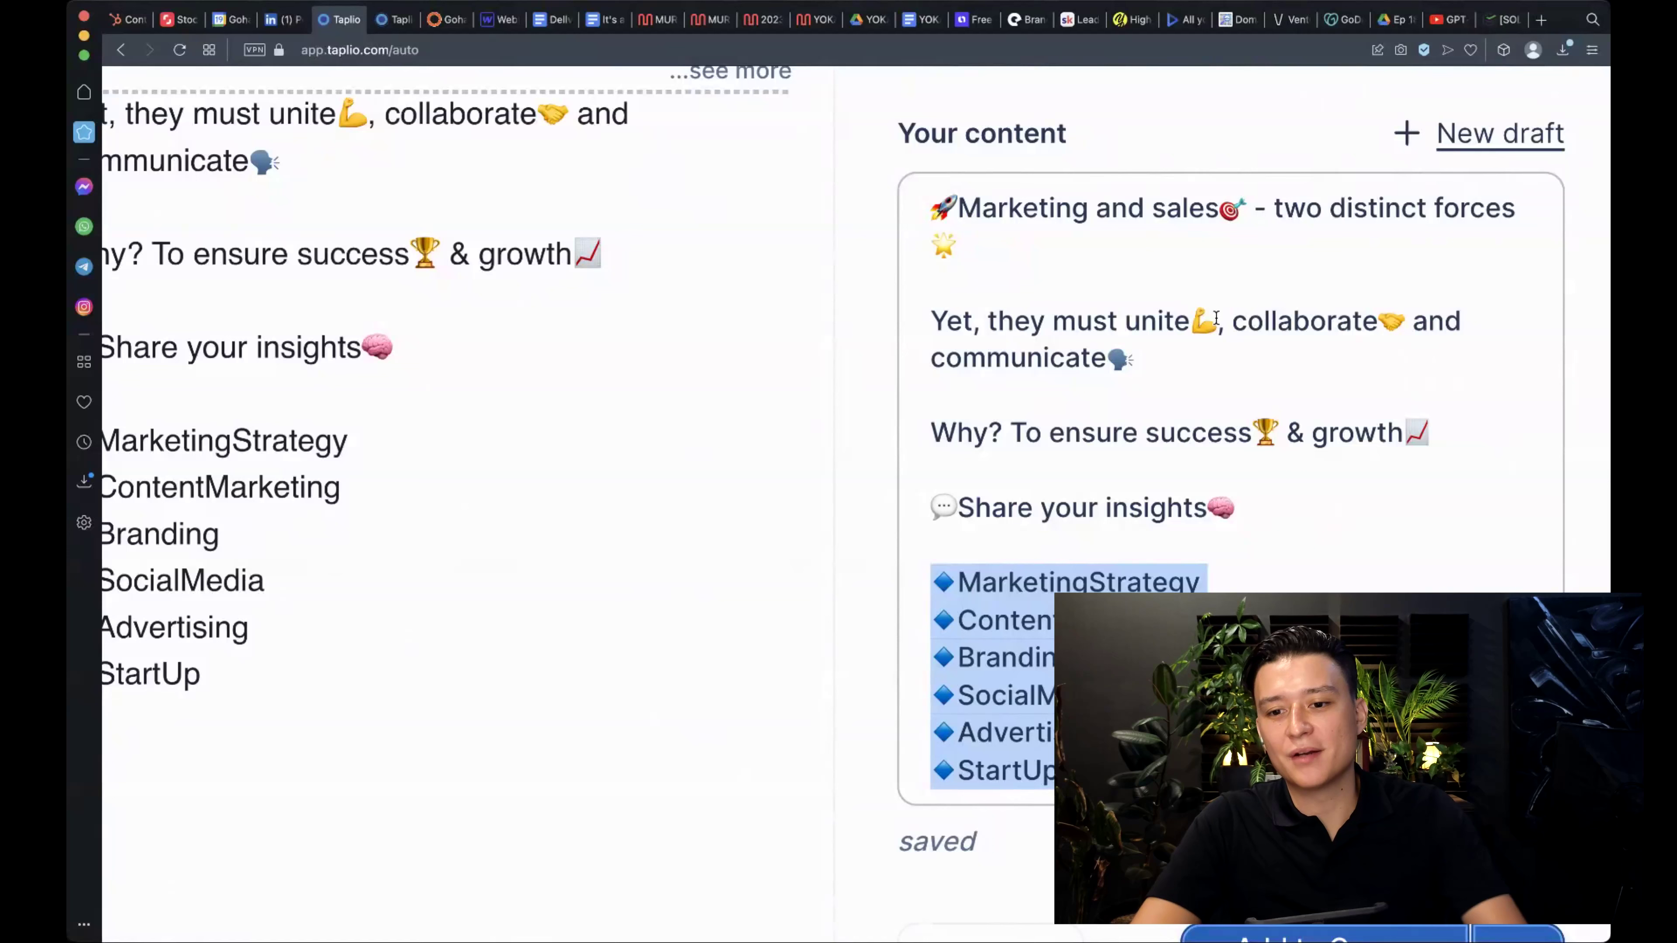
click(1215, 320)
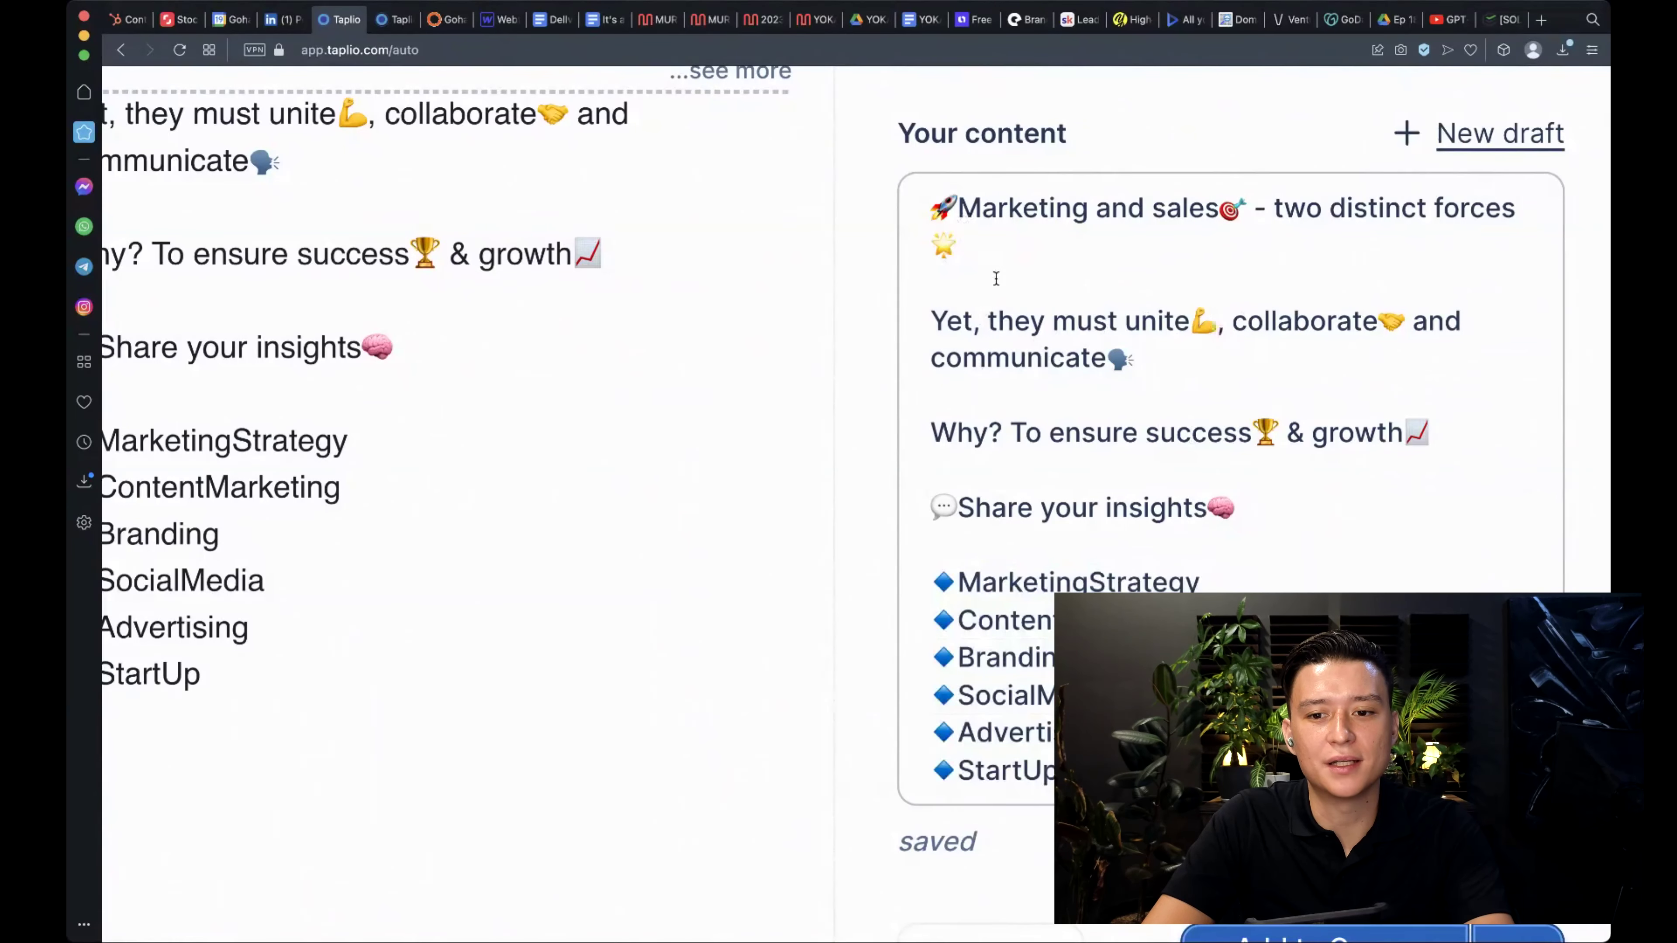
- Add the marketing and sales post to the queue for April 20th, 2023, 12:00 PM
key(super+minus)
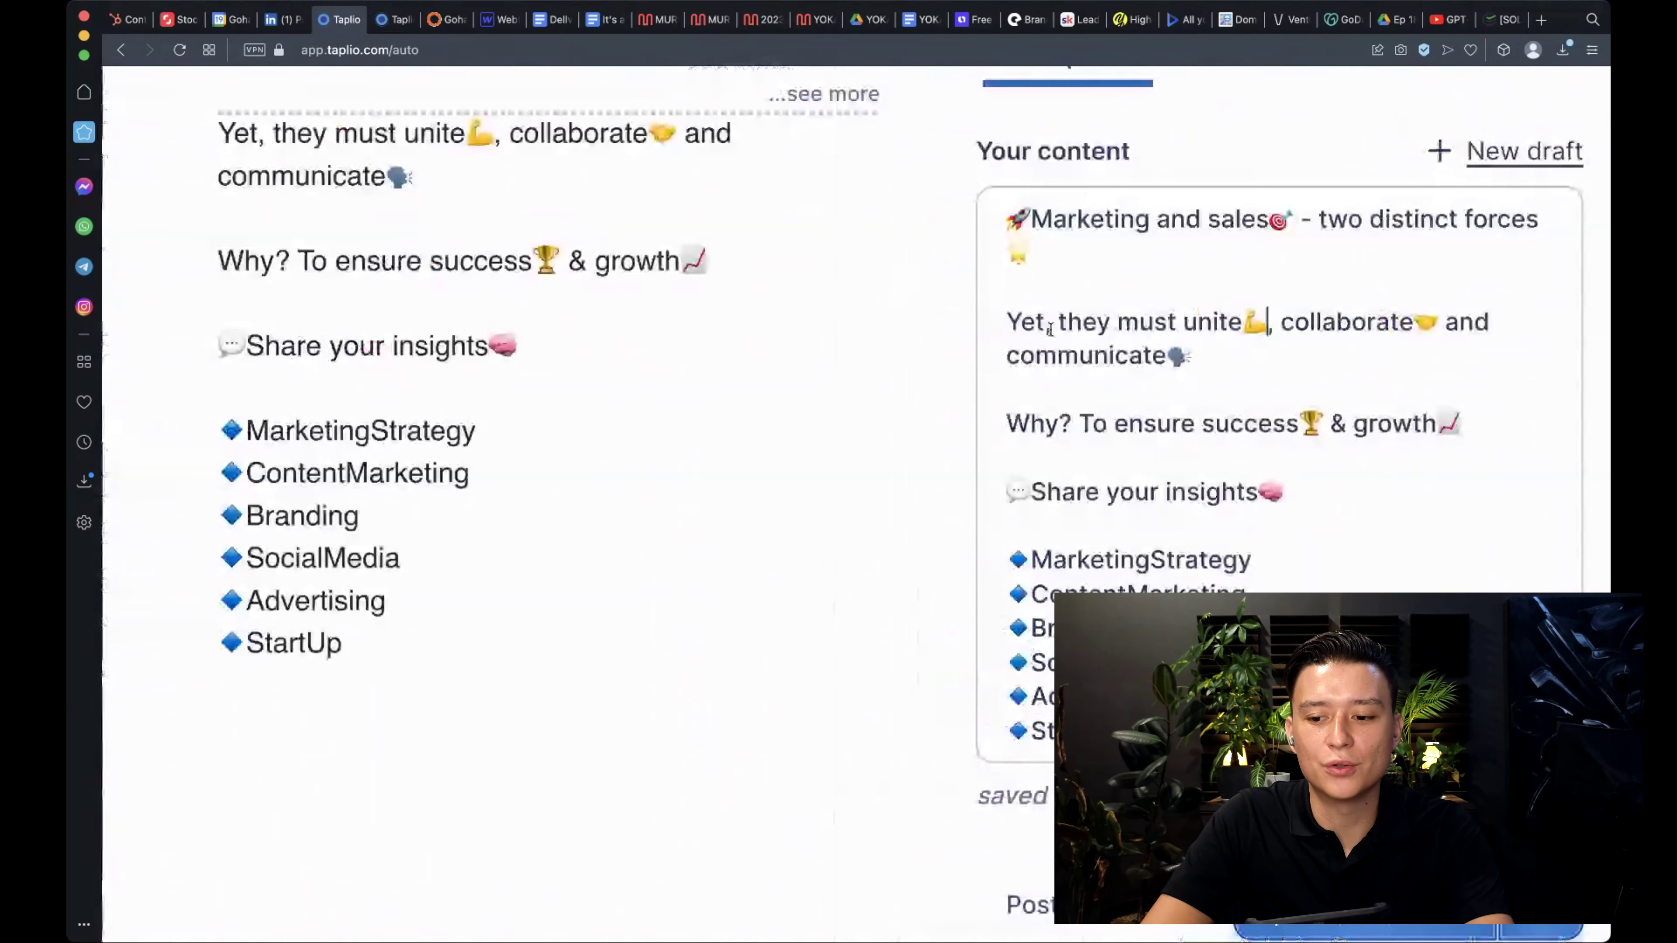
key(super+minus)
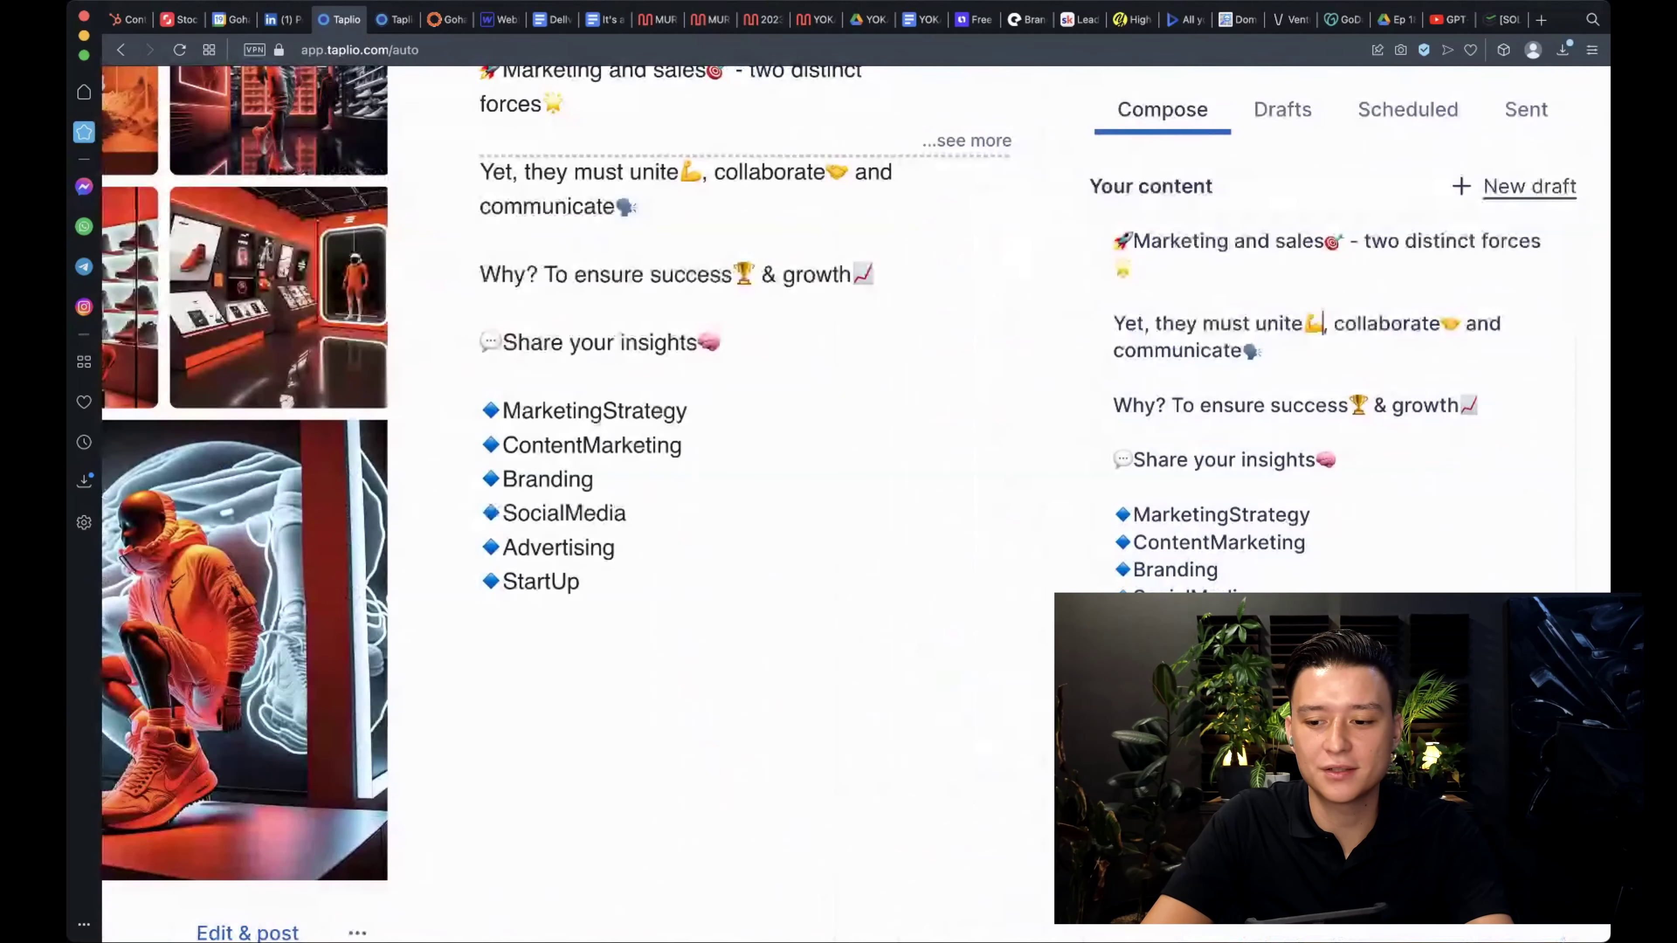
key(super+minus)
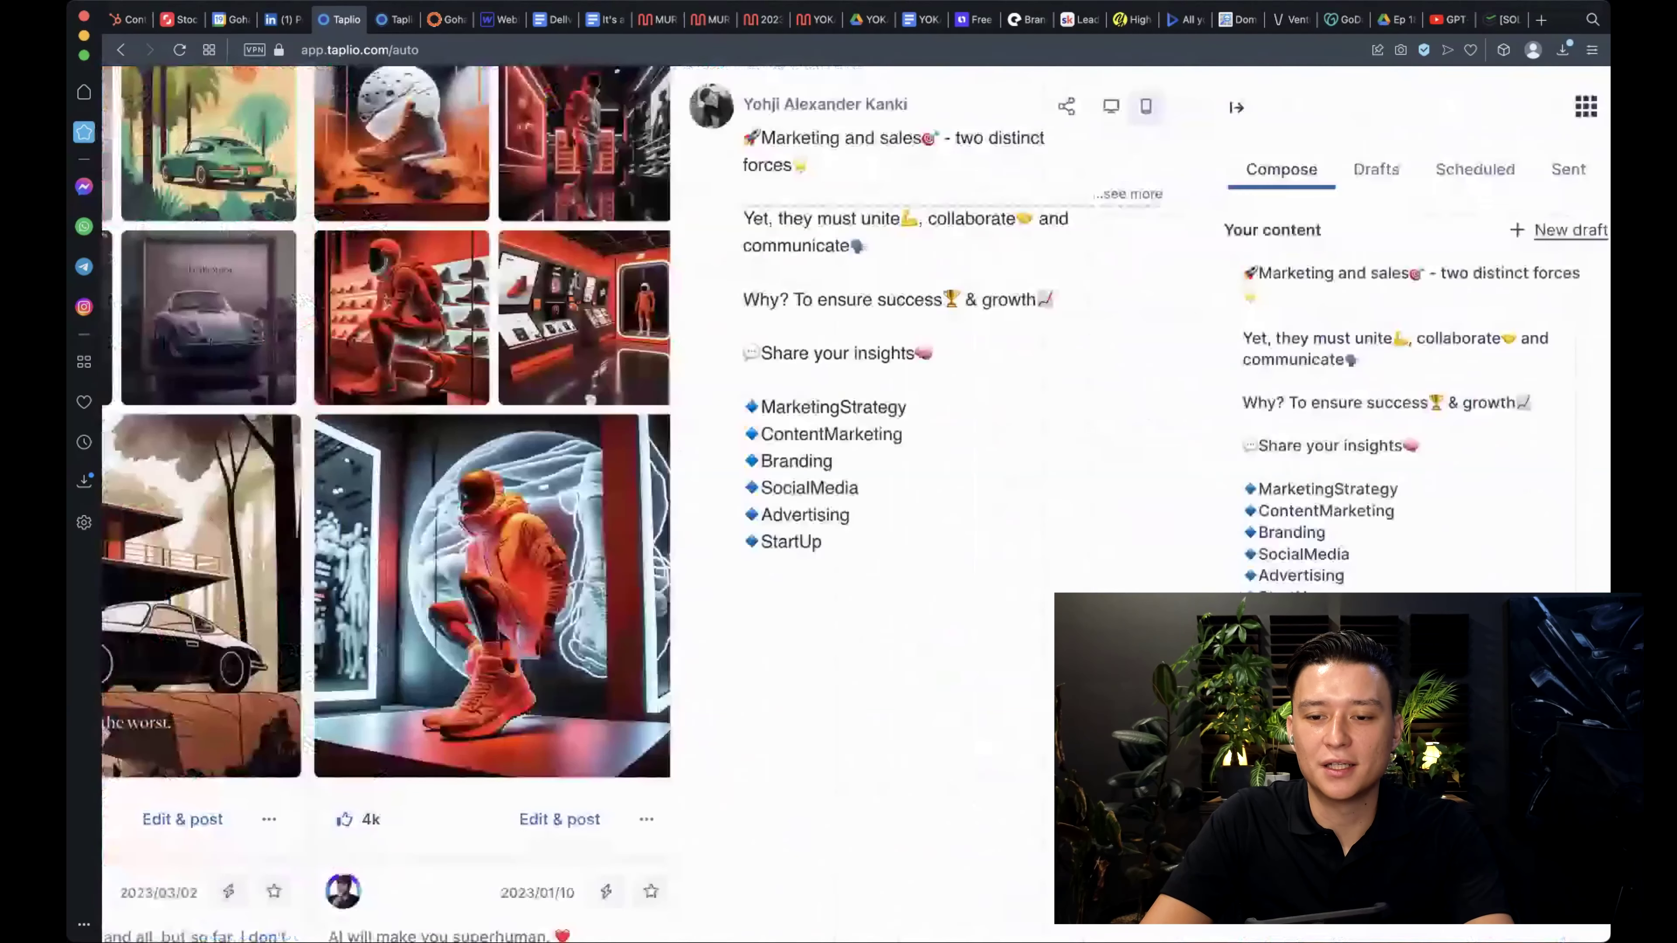
key(super+minus)
click(1497, 464)
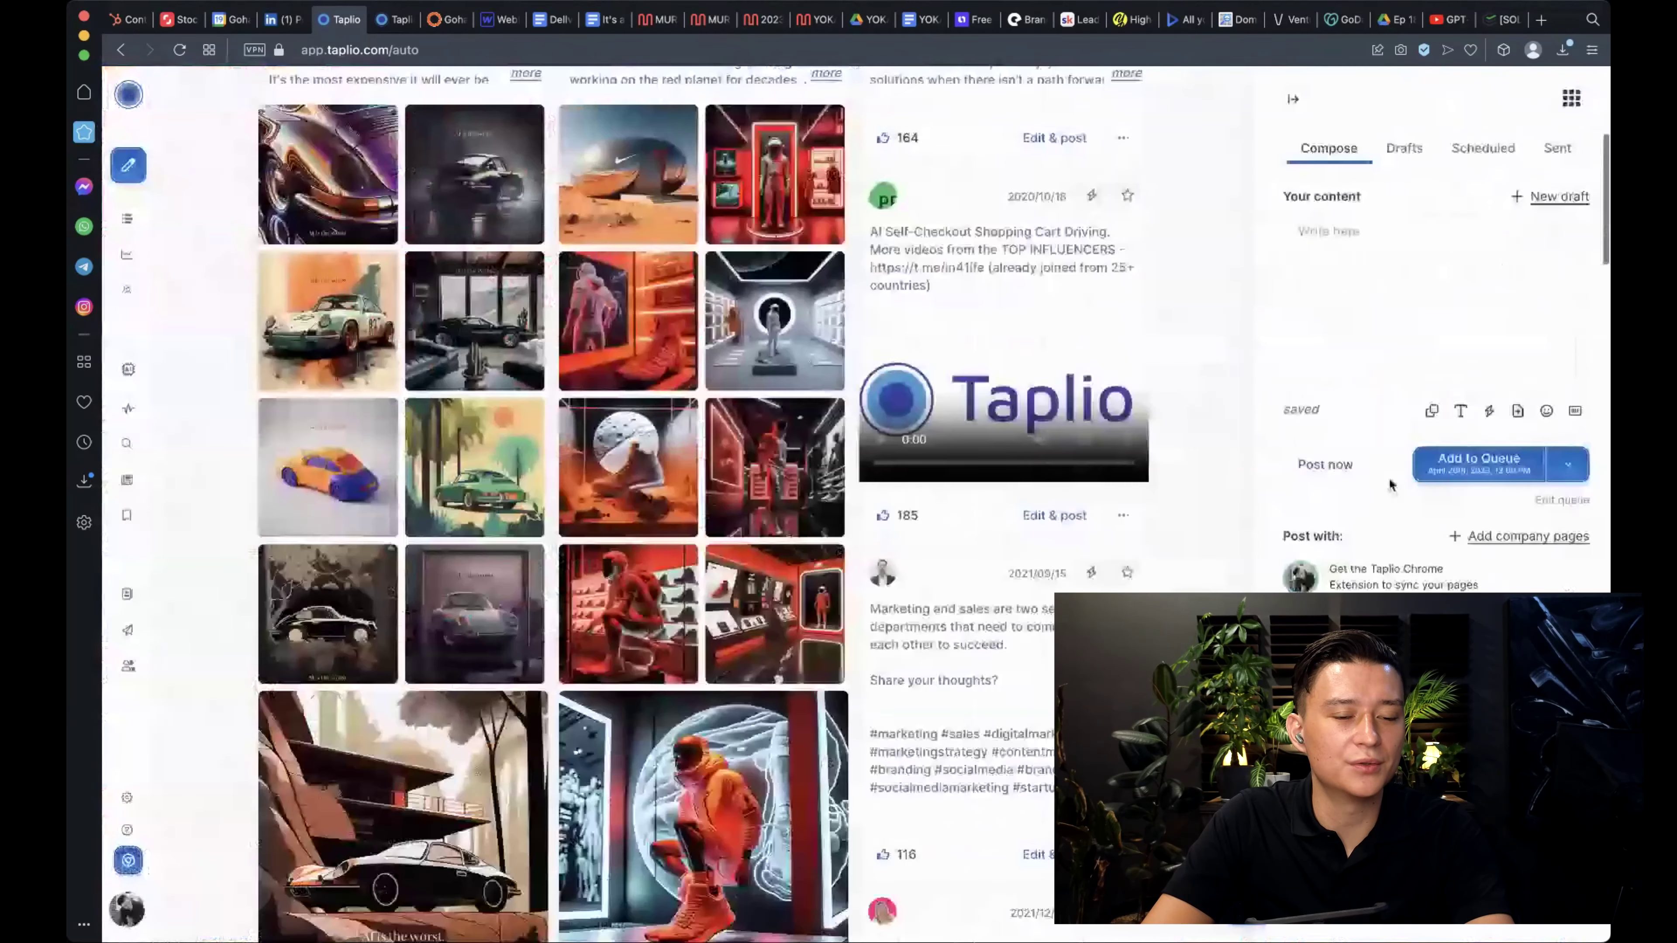
- Reopen the scheduled marketing and sales post from My Queue for editing and add it to the queue again
click(175, 217)
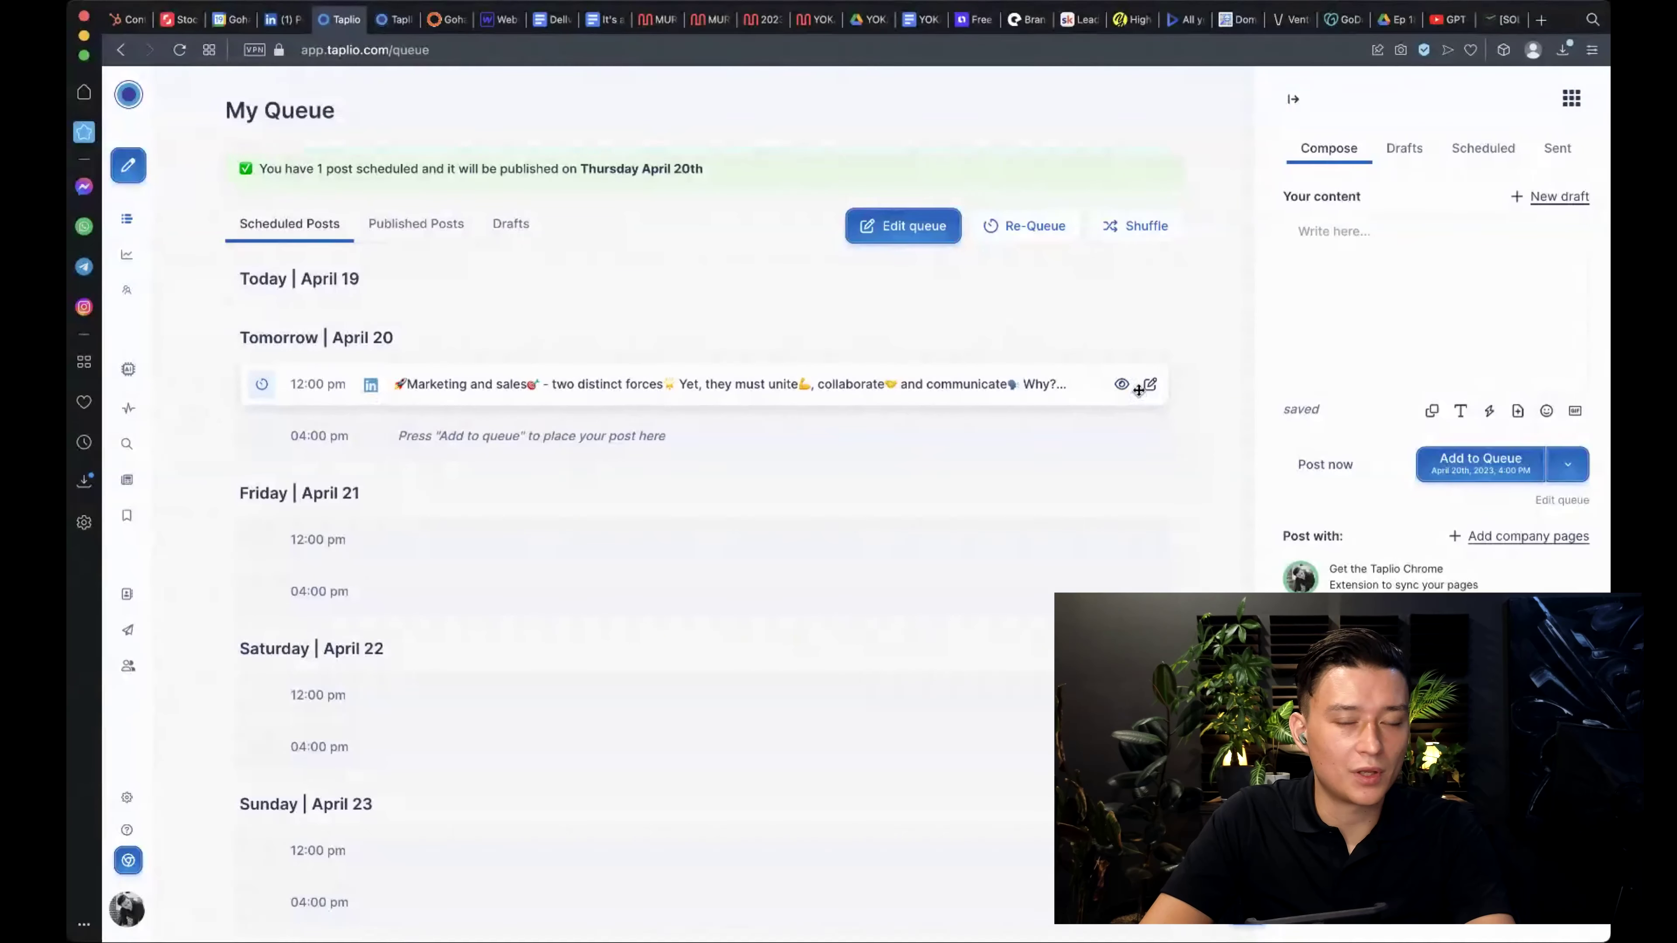
click(1149, 384)
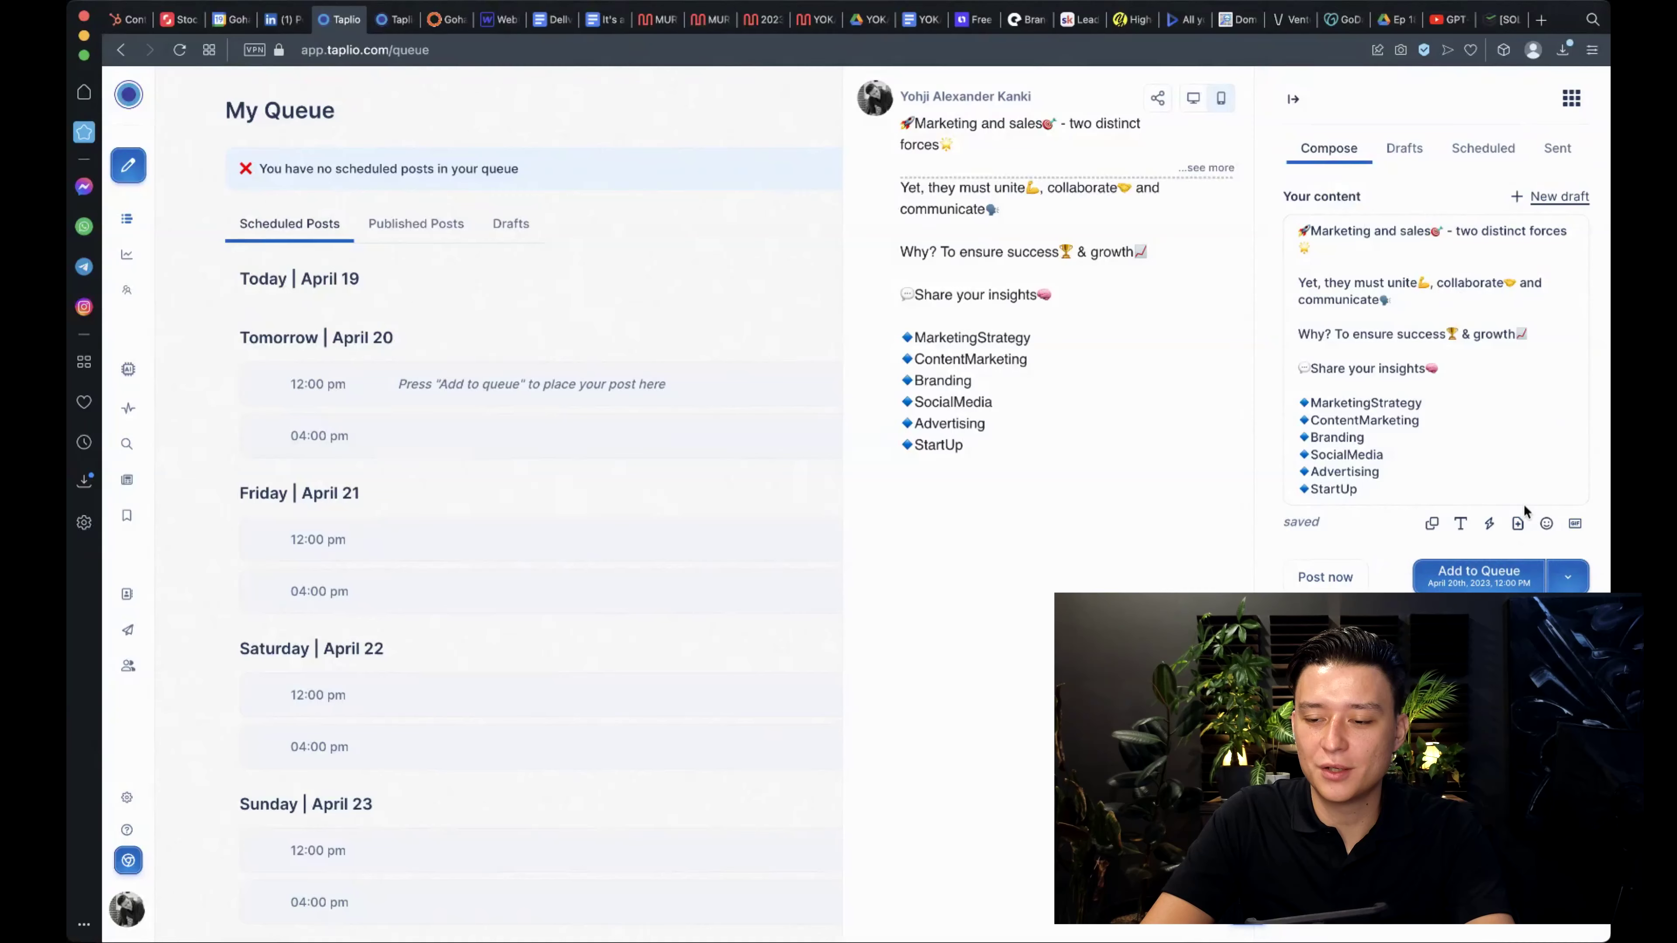
click(1419, 568)
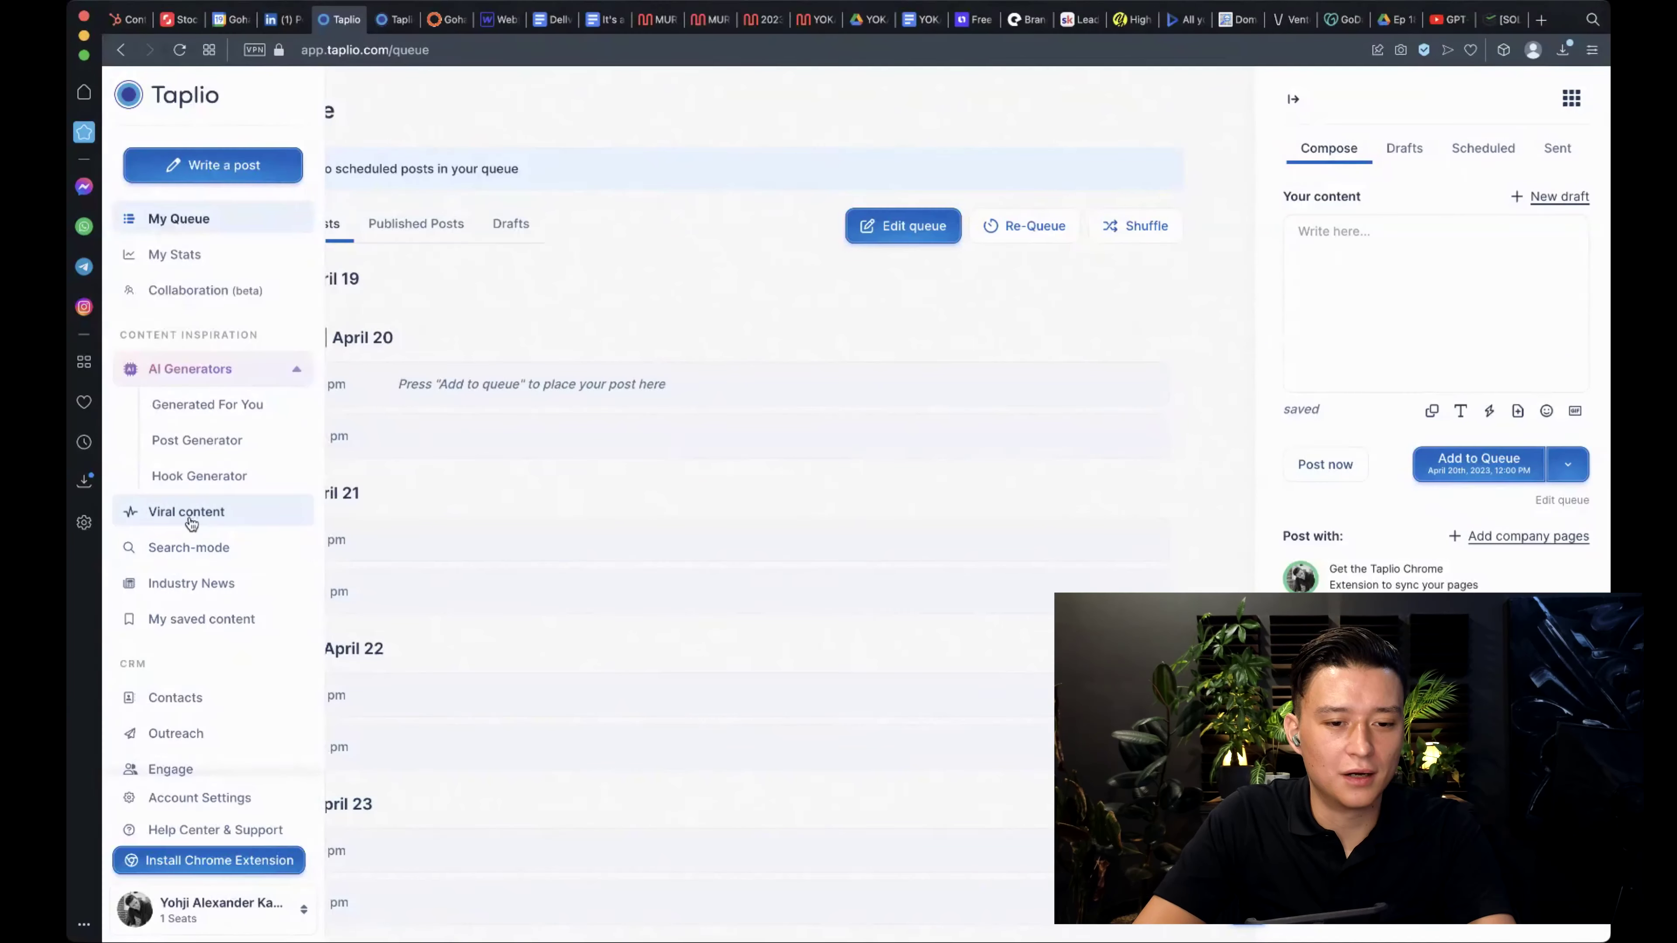
- Open Search-mode for finding viral posts by topic
click(205, 549)
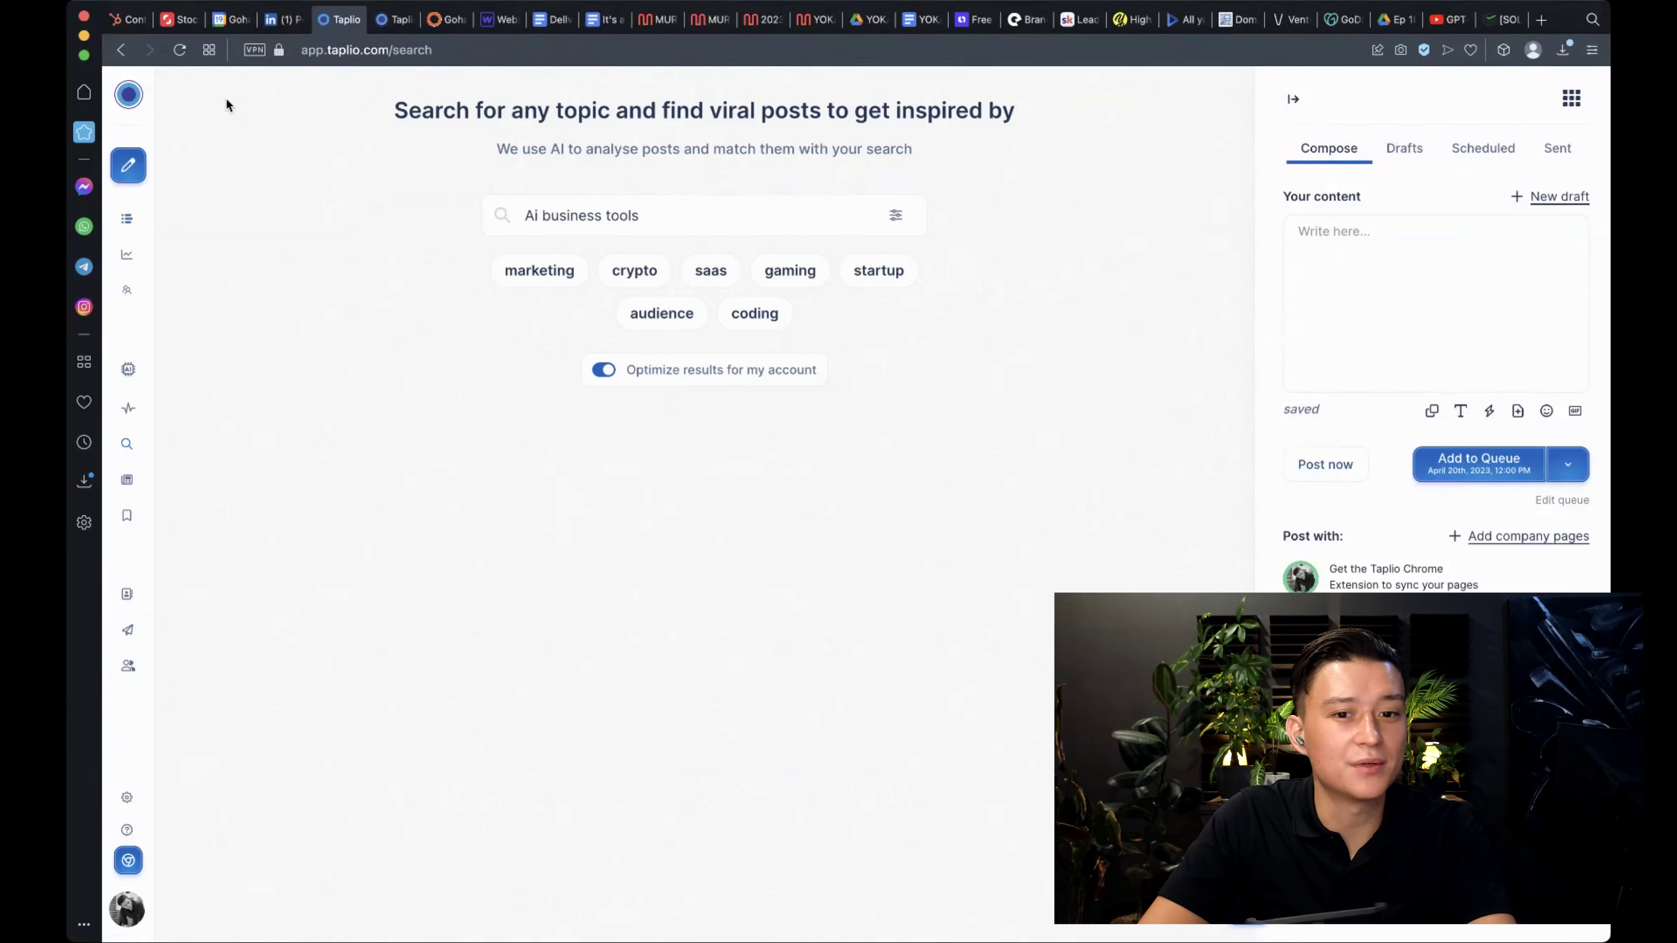
- Search for viral posts on the topic "Ai business tools" and examine the matching posts up close, starting with the 100 AI tools resource list
click(591, 228)
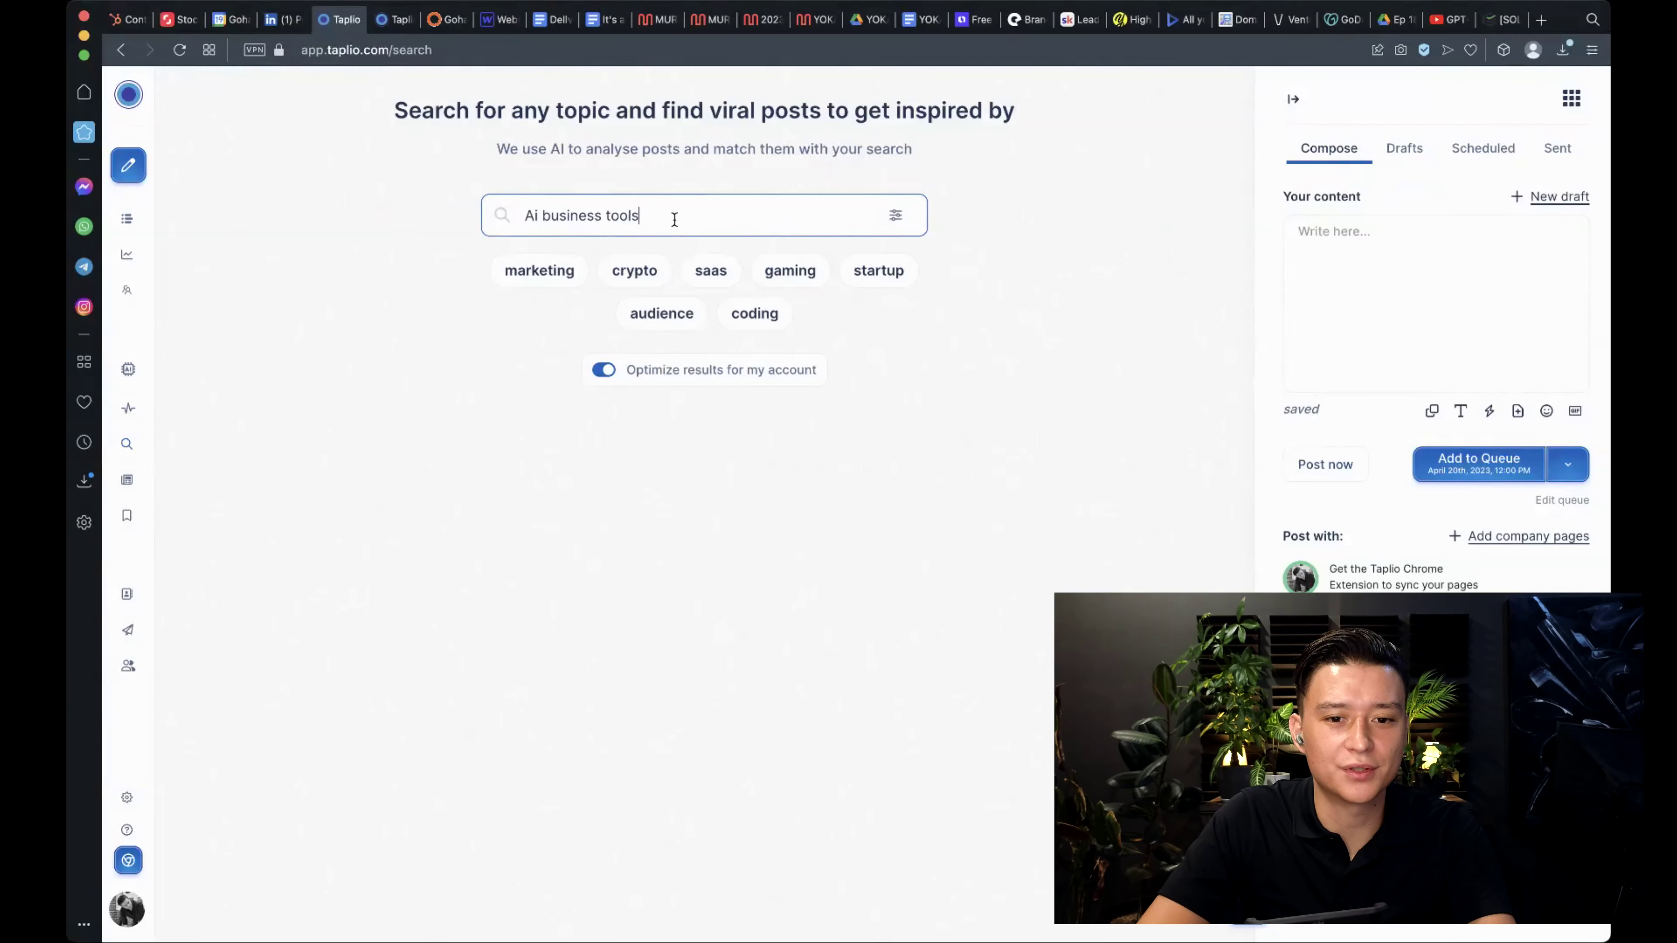
key(shift+alt+Left)
key(shift+alt+Left)
key(shift+alt+Left)
key(Left)
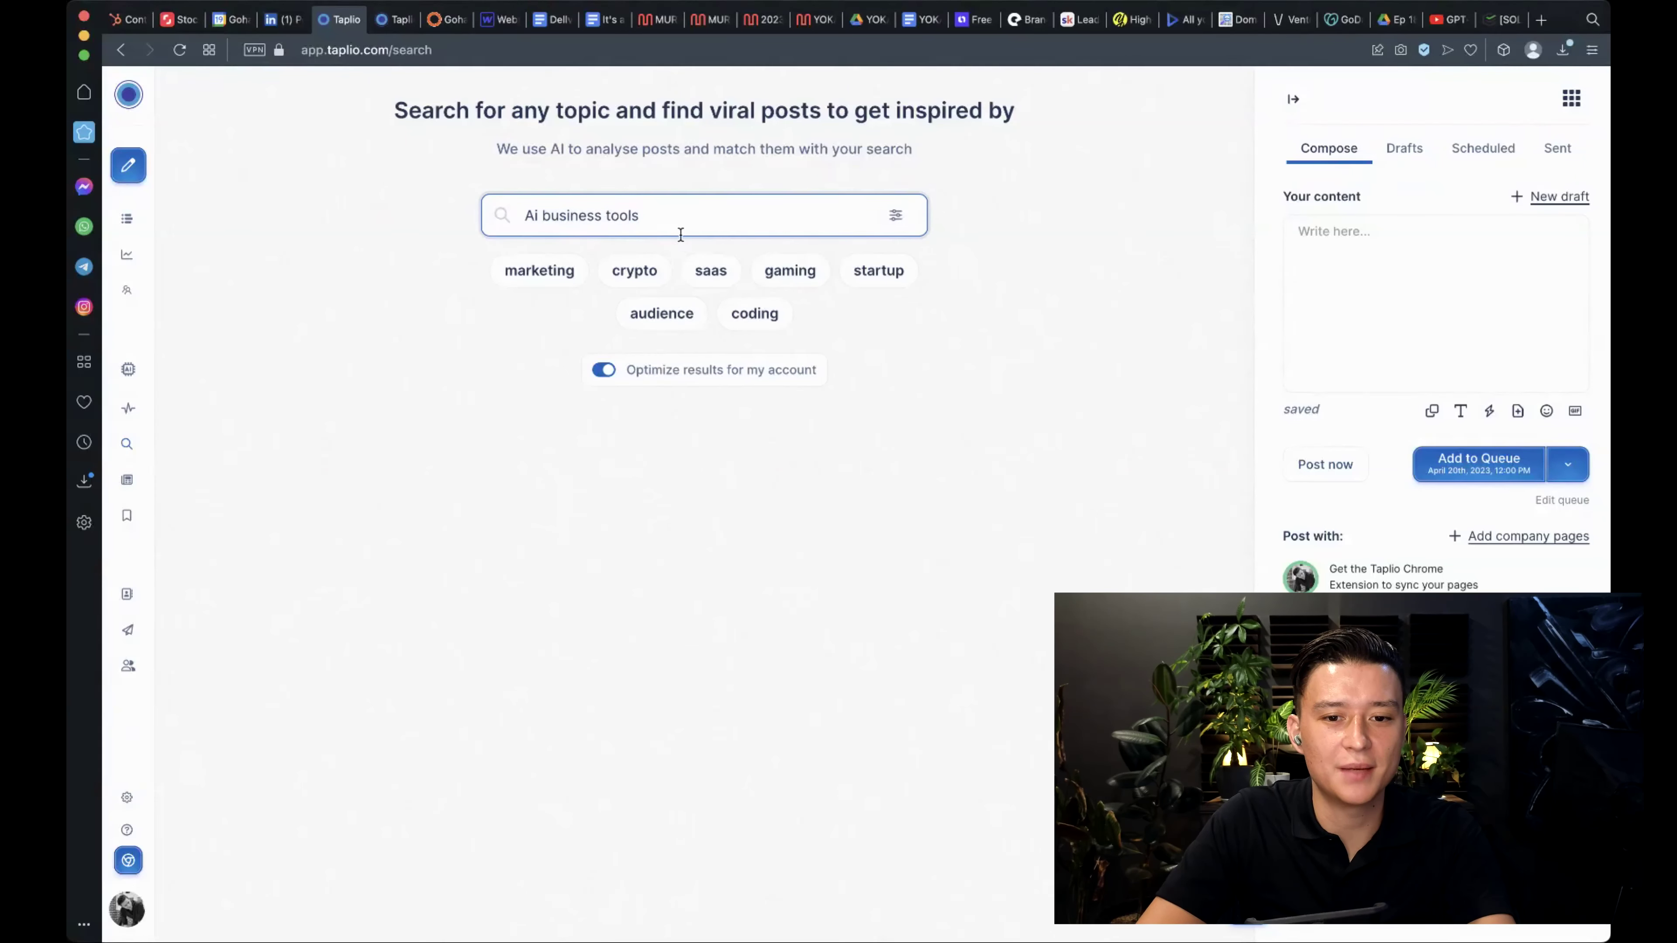
key(Return)
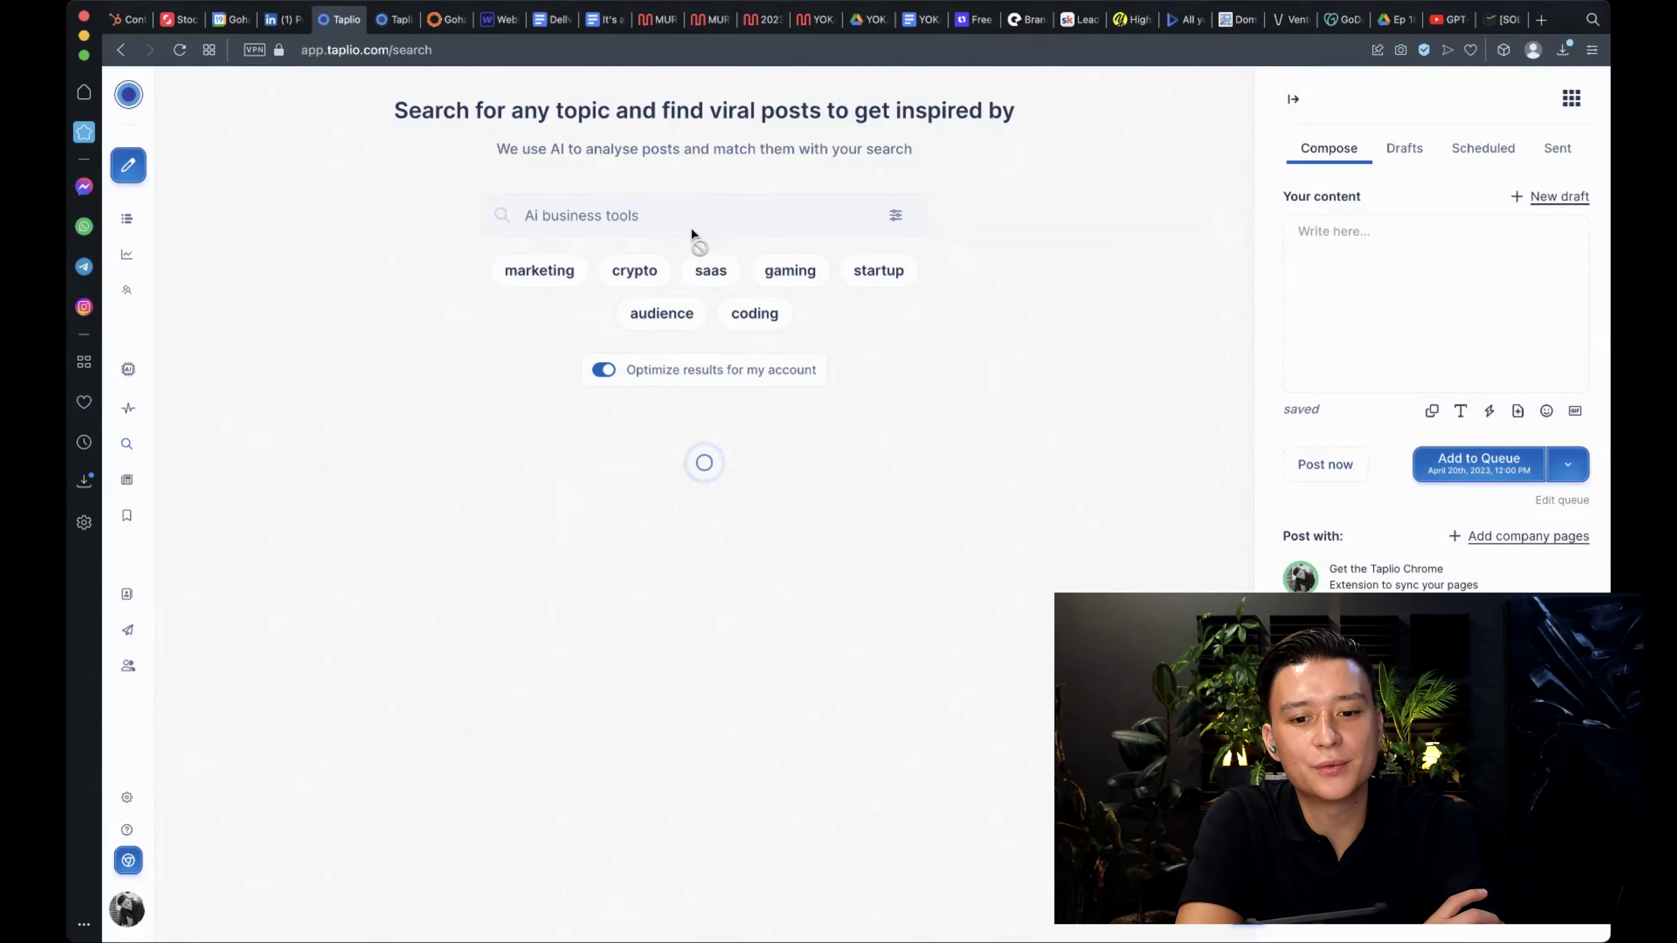
click(691, 230)
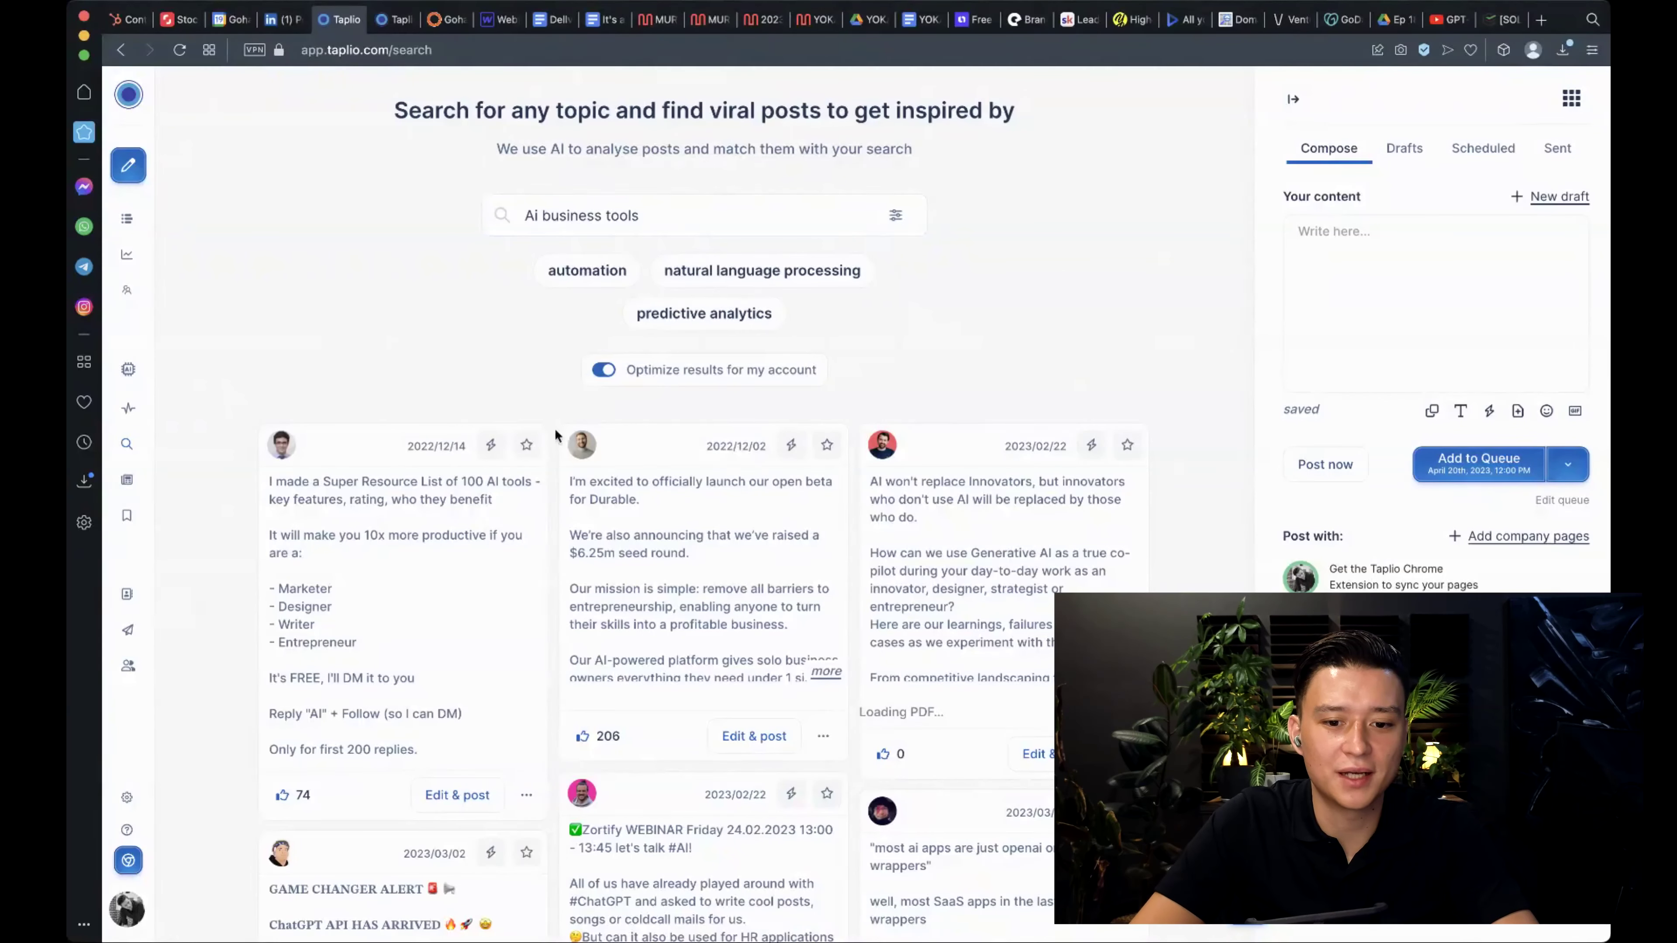
ctrl+scroll(526, 528, up, 5)
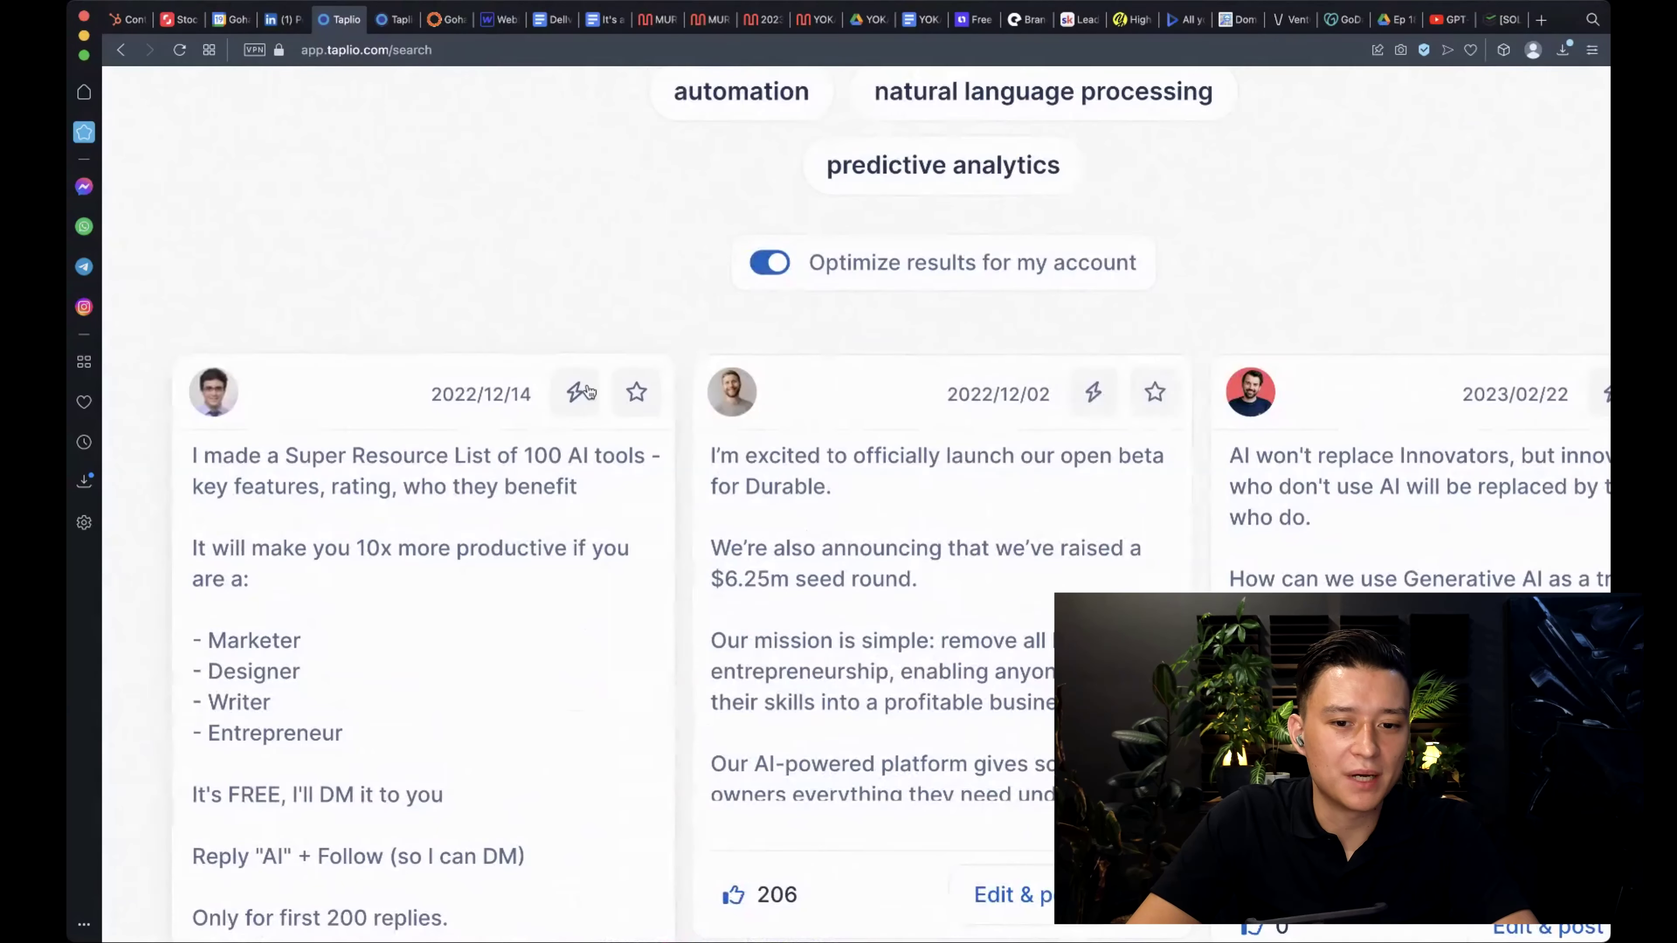
scroll(571, 397, down, 3)
scroll(577, 321, down, 2)
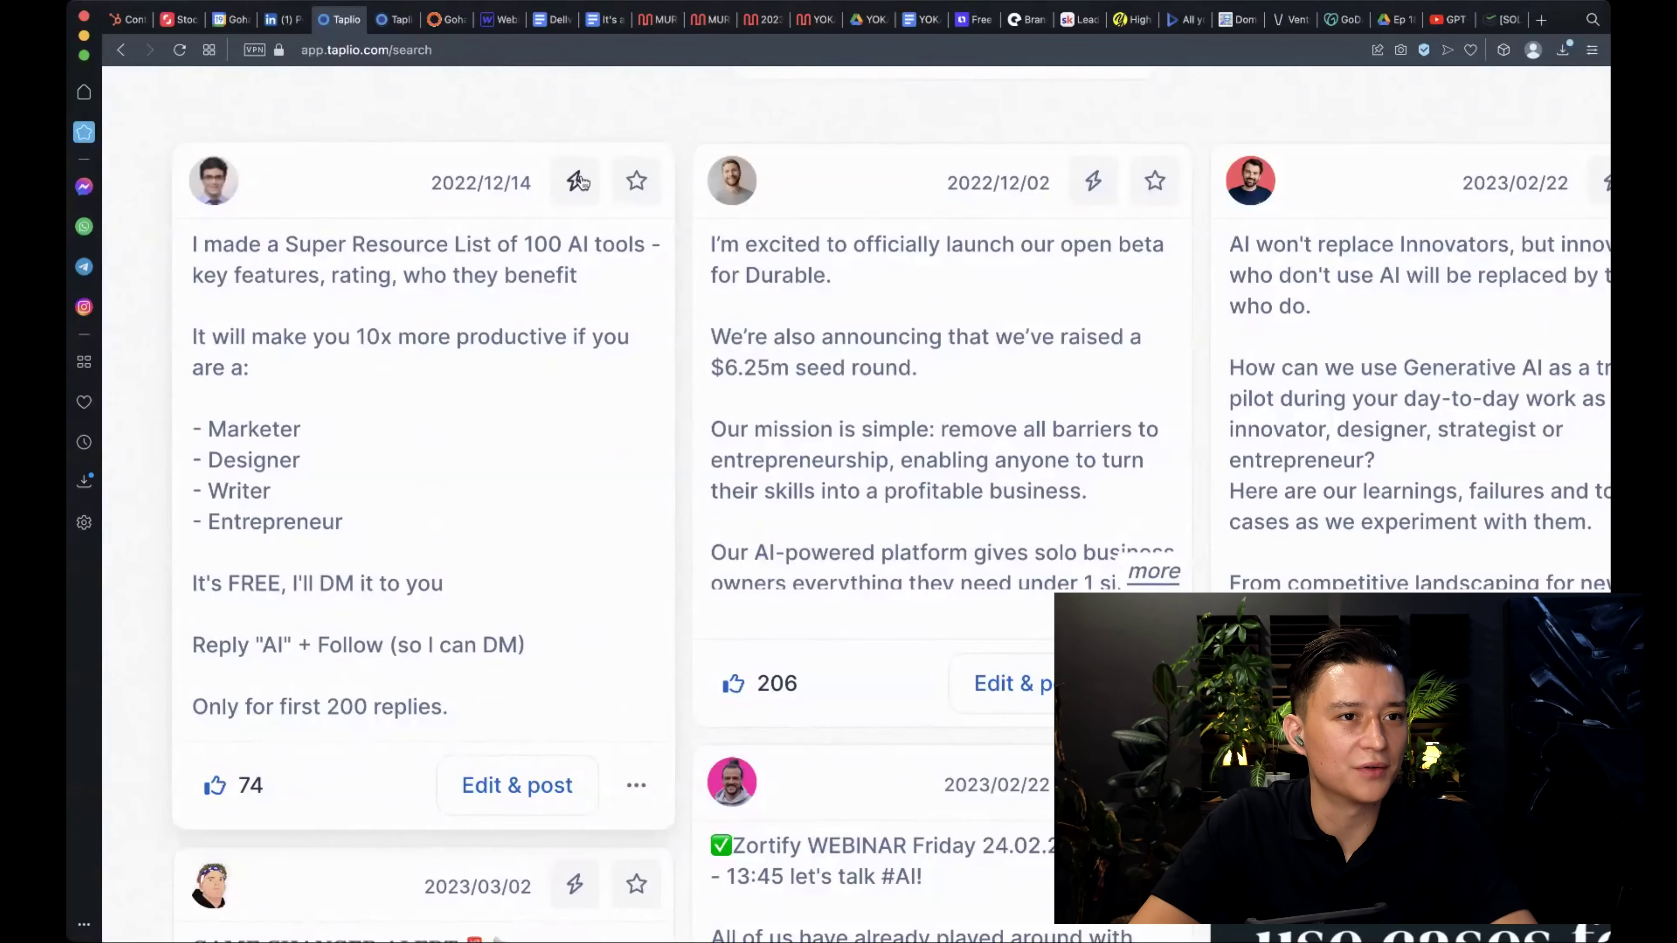
ctrl+scroll(579, 182, down, 5)
- Open the Outreach page and look over its recipients and message content sections for sending bulk direct messages
mouse_move(188, 465)
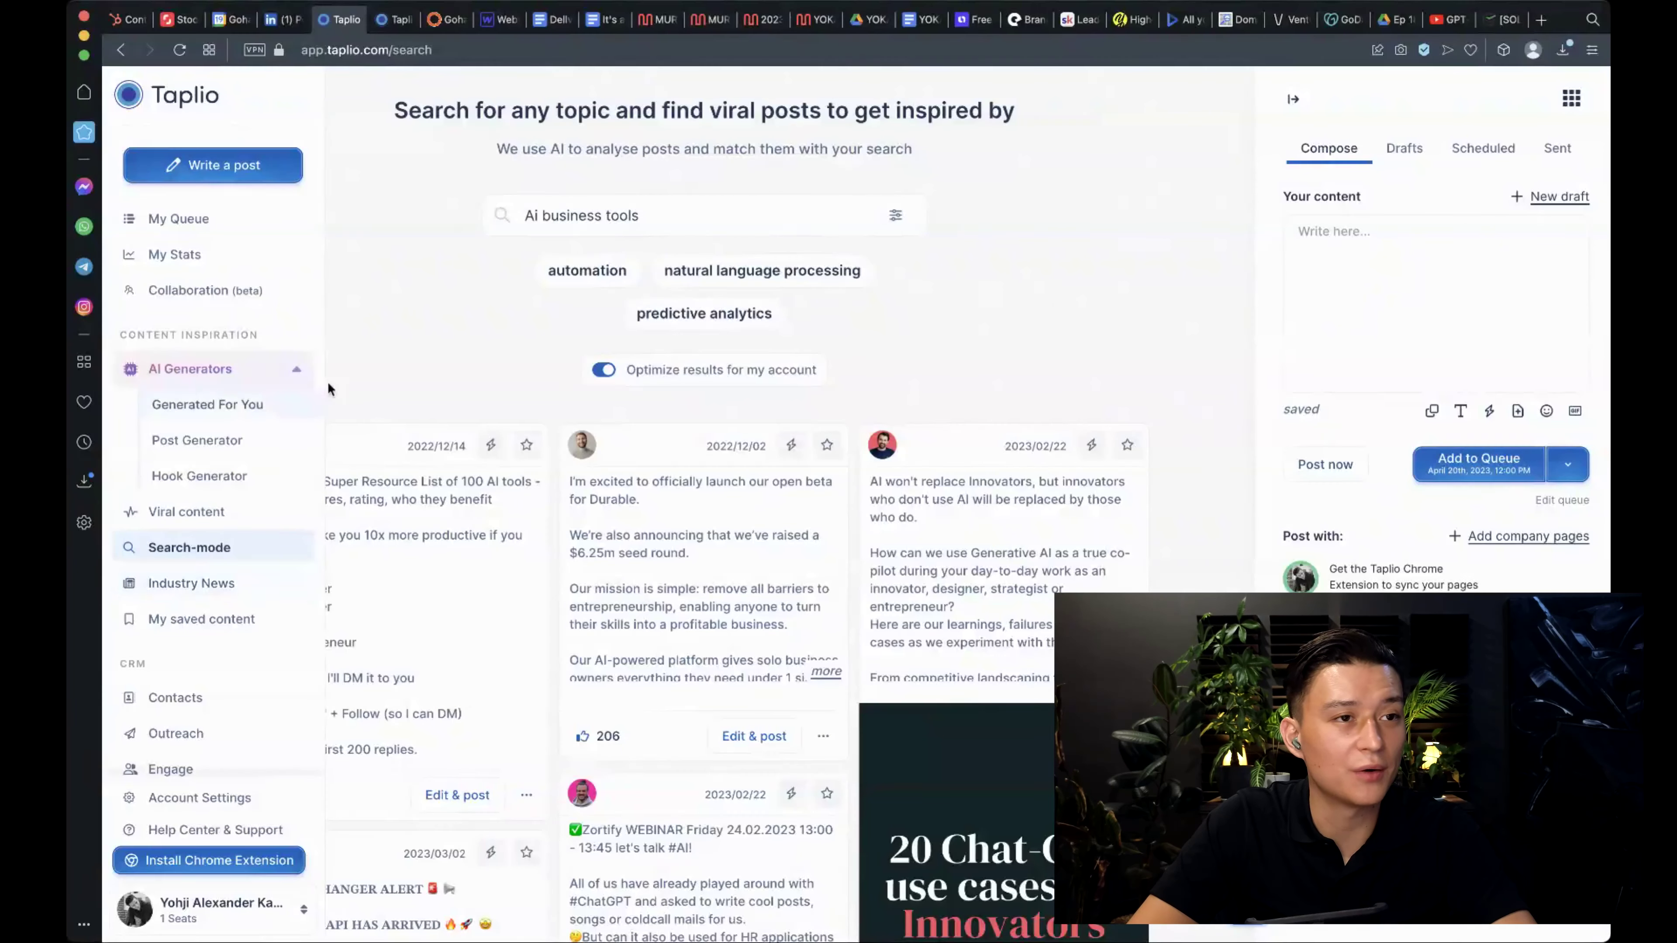
mouse_move(184, 555)
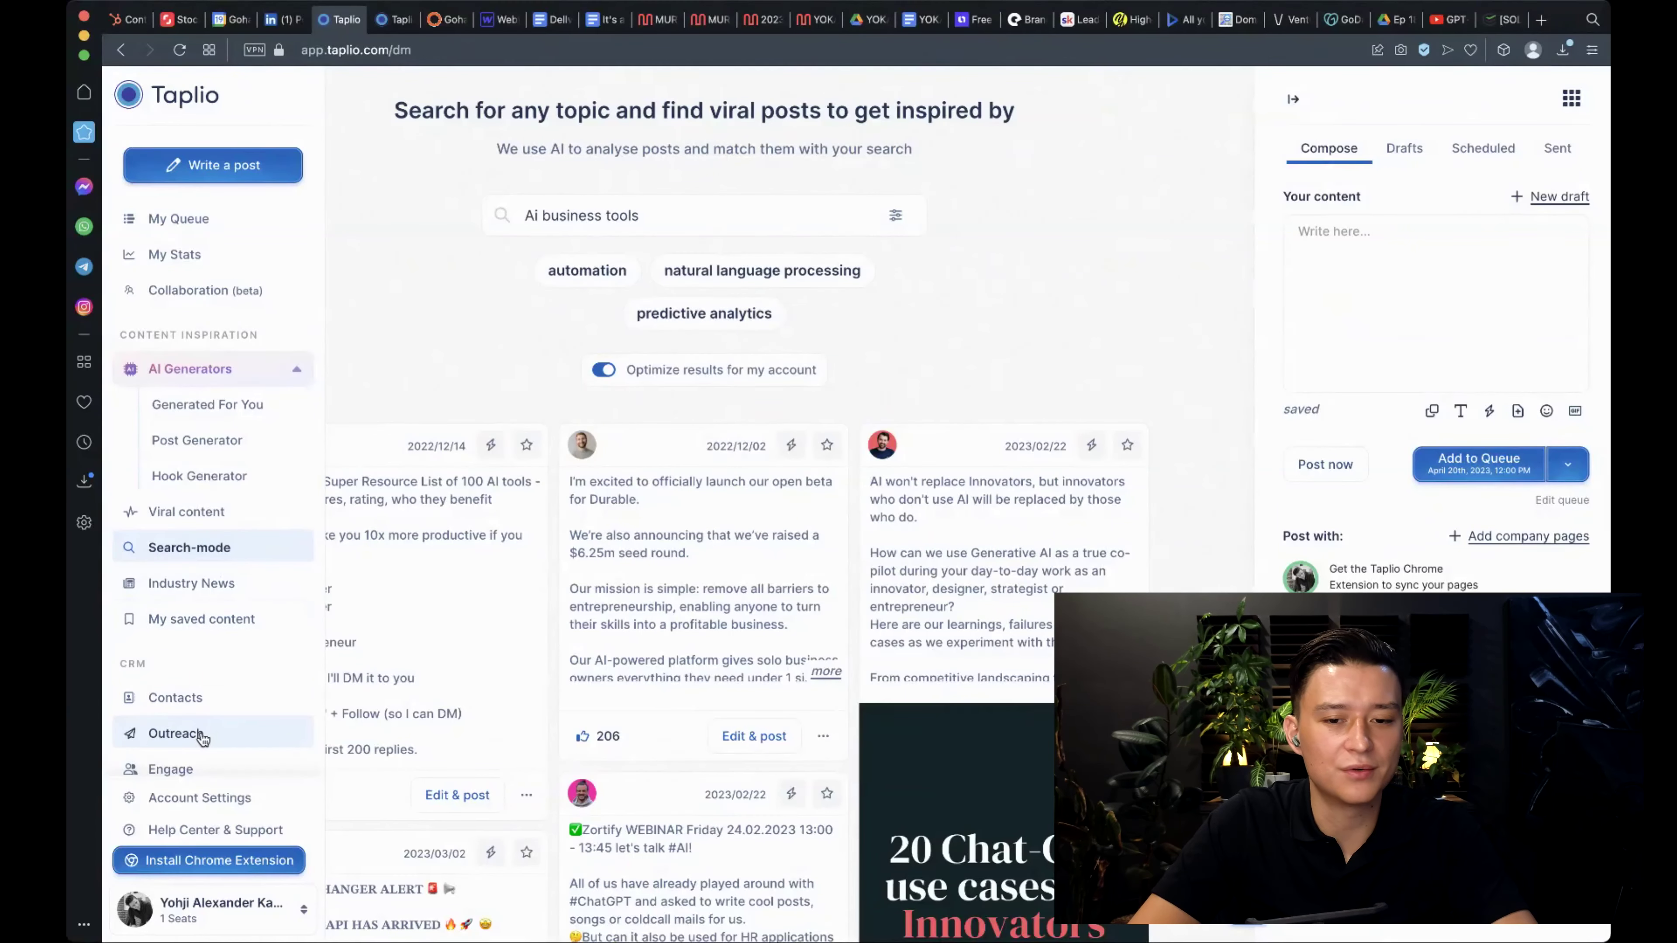
click(175, 733)
scroll(522, 328, down, 2)
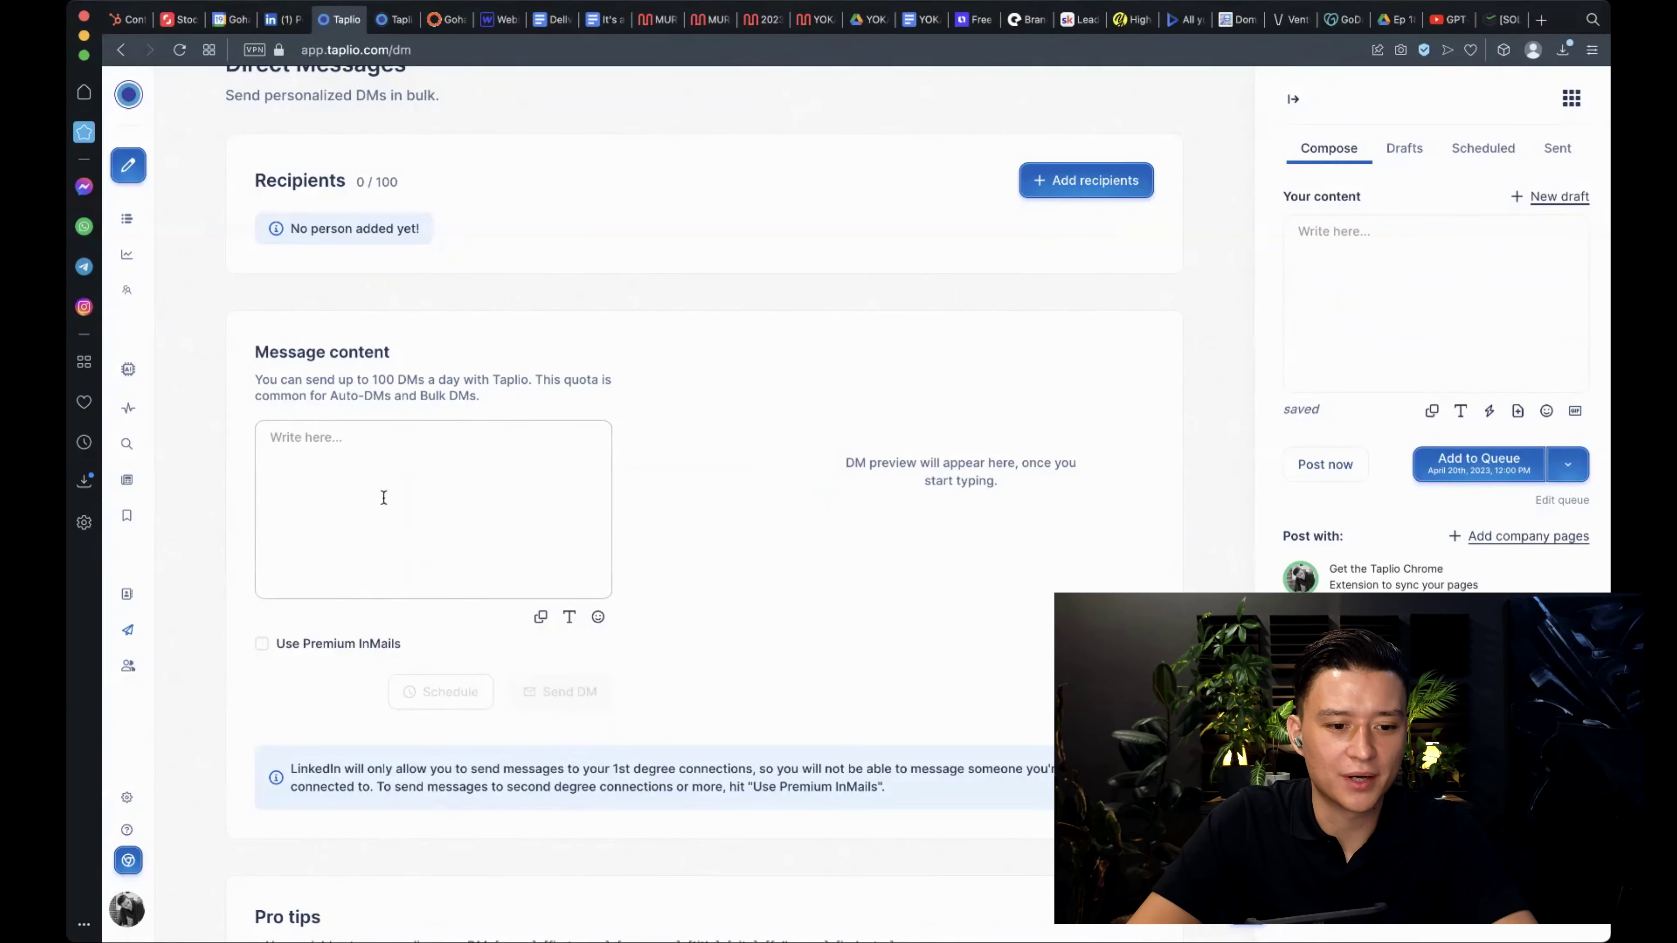
- Open the Engage page for engaging with other people's LinkedIn posts
mouse_move(152, 693)
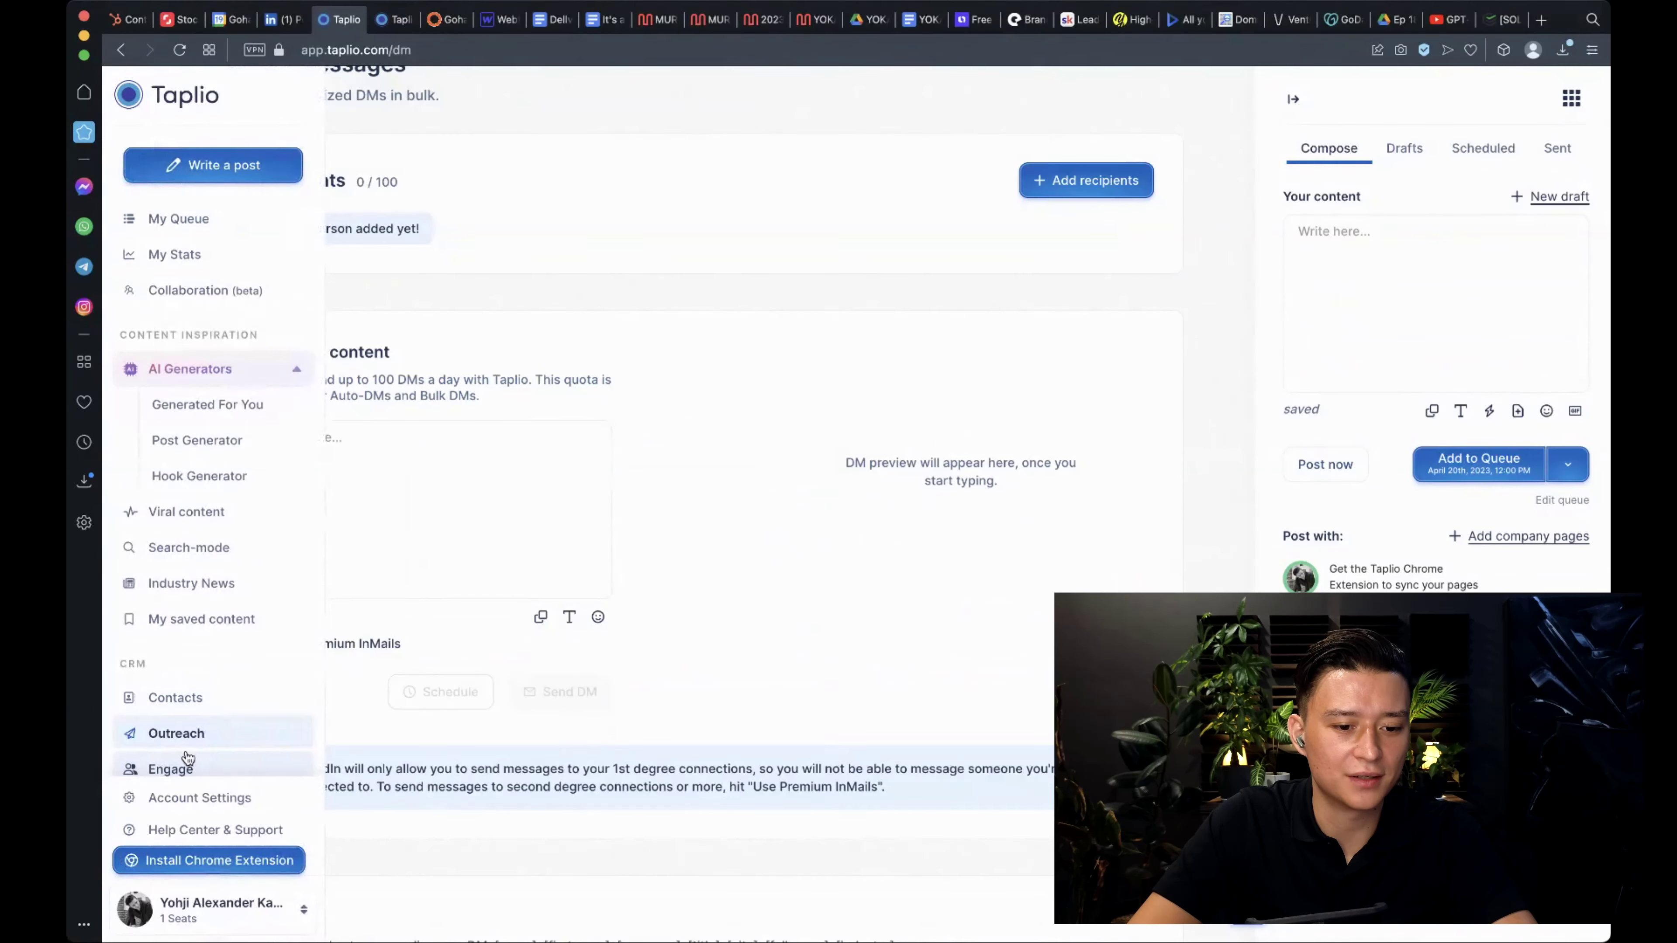
click(203, 767)
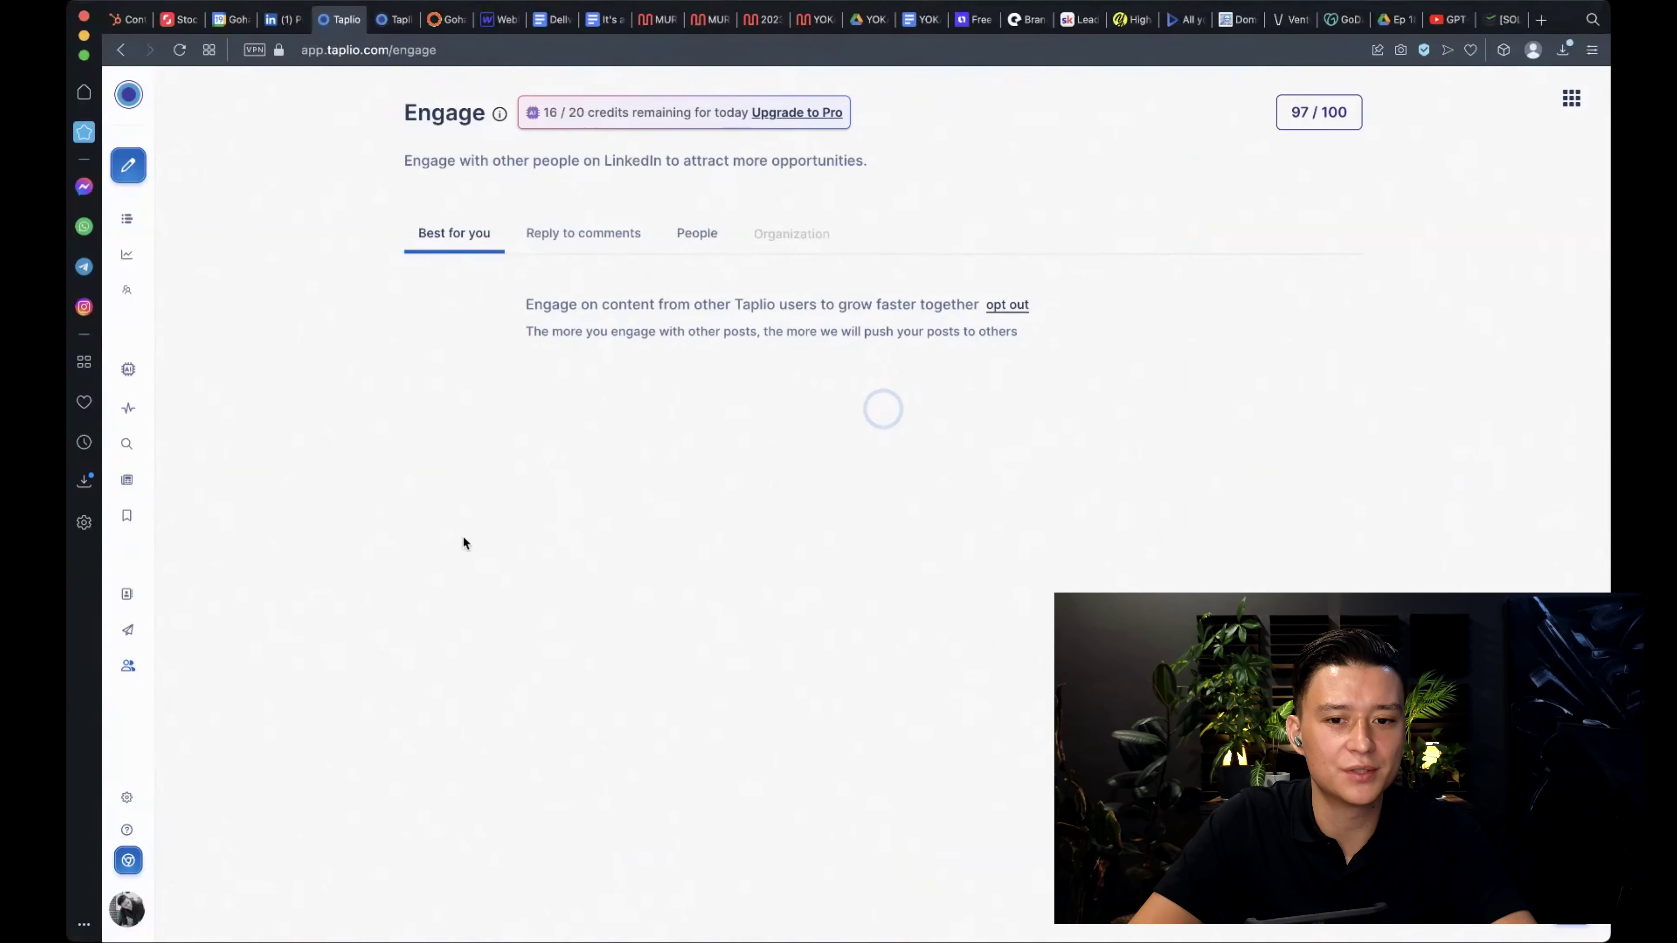